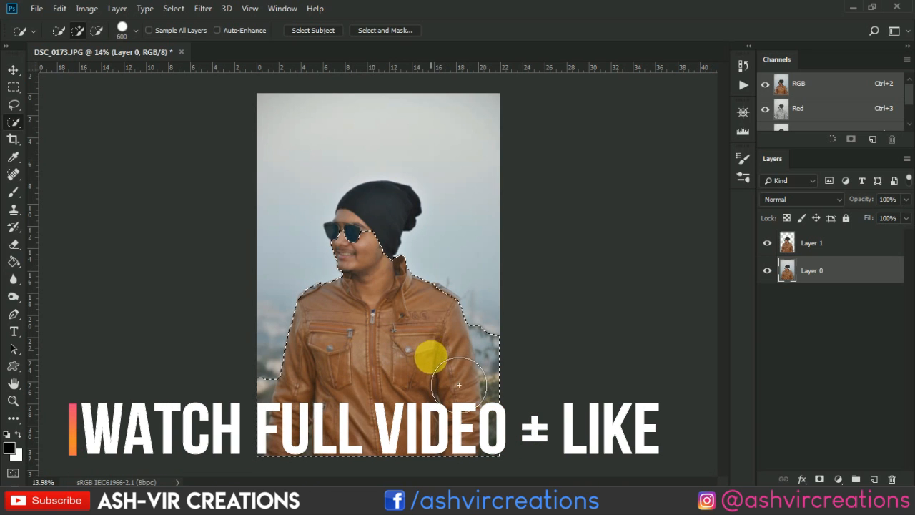
- Extend the quick selection over the man's hat with a 300 px brush and copy the selected subject to a new layer
{"action": "key", "text": "bracketleft"}
{"action": "key", "text": "bracketleft"}
{"action": "key", "text": "bracketleft"}
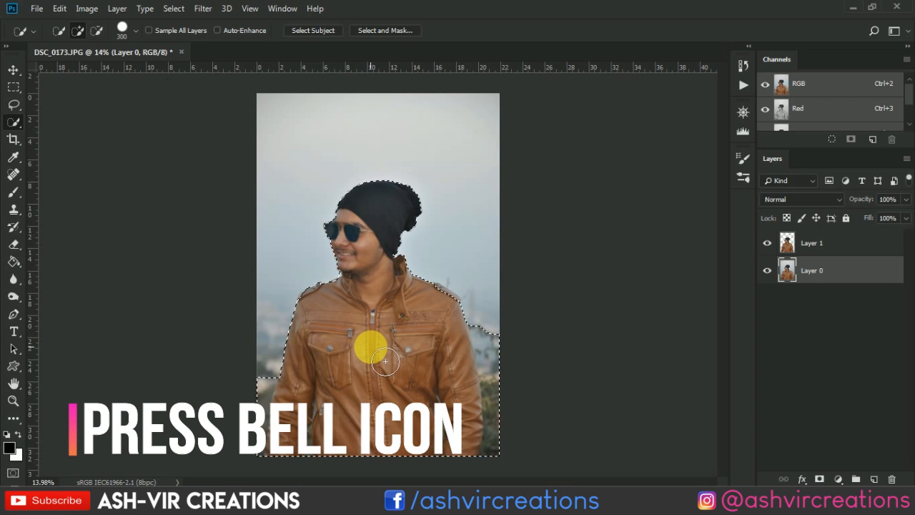
{"action": "right_click", "coordinate": [371, 340]}
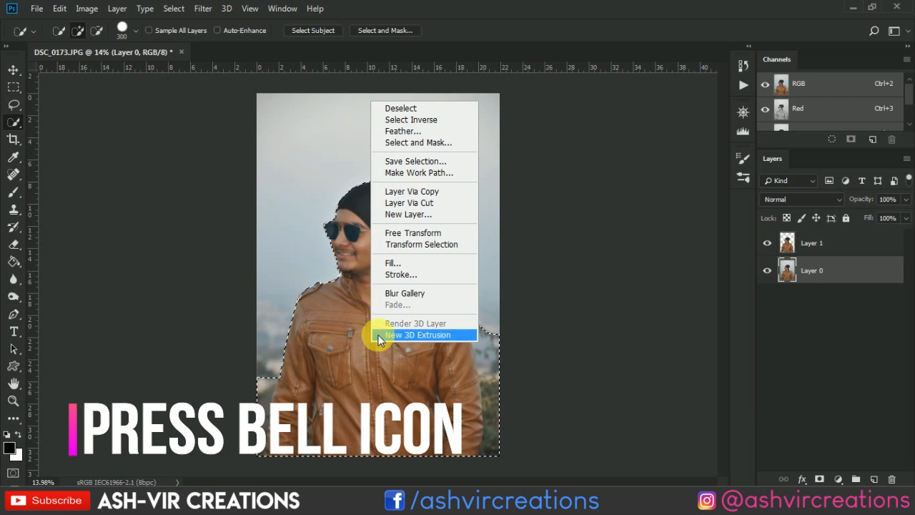
{"action": "left_click", "coordinate": [445, 200]}
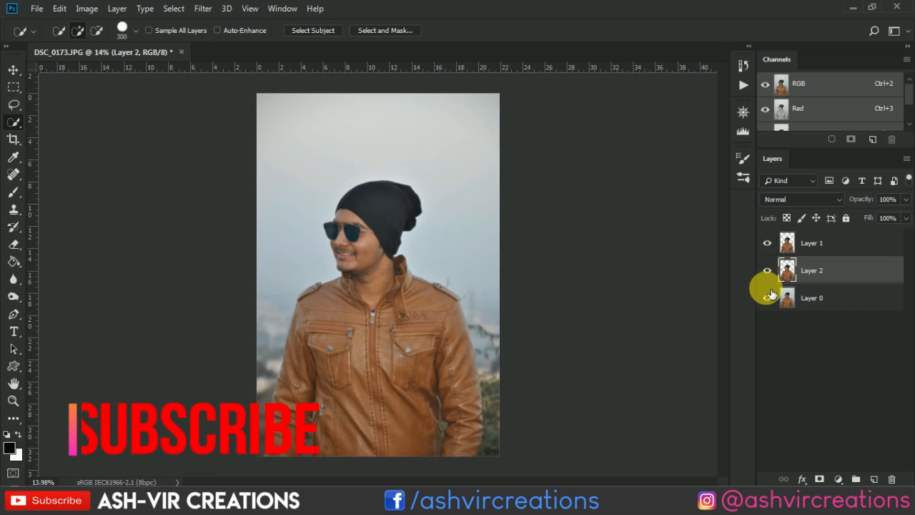
- Hide Layer 0 and open the pink-and-blue sunset road photo from the Desktop's keln bg folder
{"action": "left_click", "coordinate": [767, 270]}
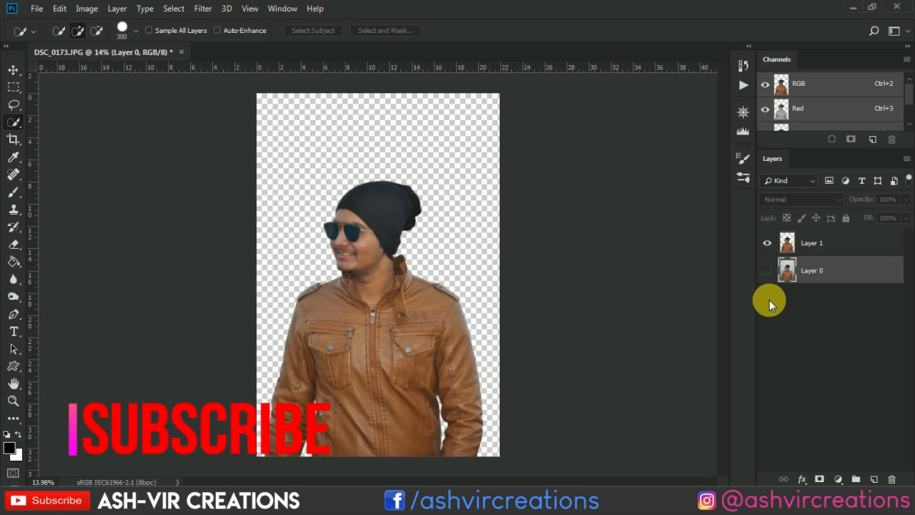
{"action": "key", "text": "v"}
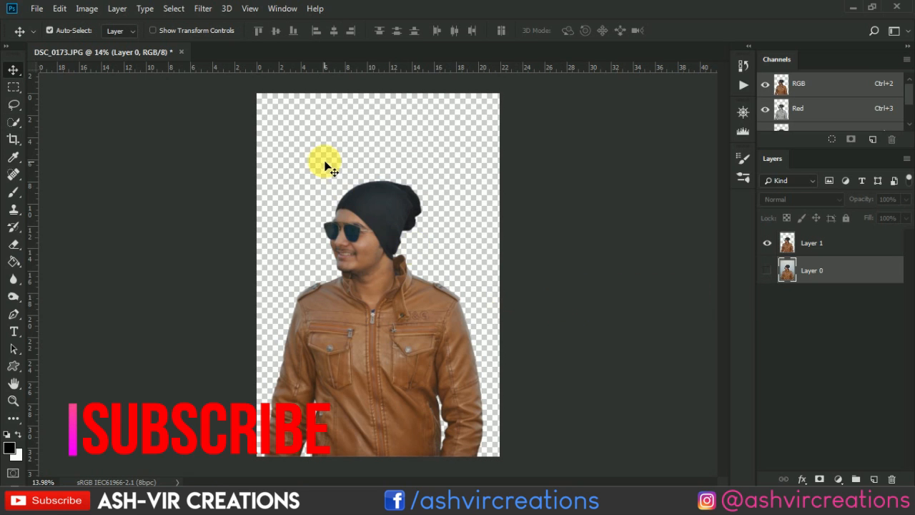
{"action": "left_click", "coordinate": [37, 8]}
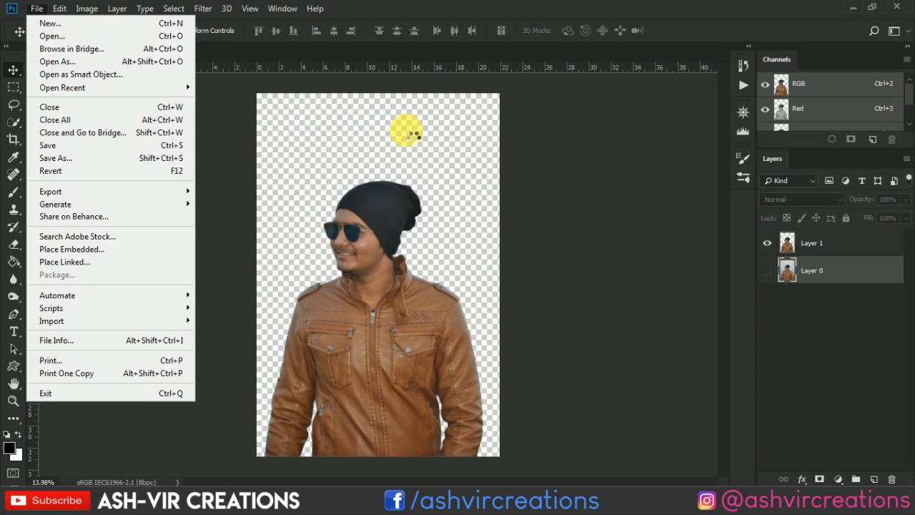
{"action": "scroll", "coordinate": [401, 137], "scroll_direction": "down", "scroll_amount": 5}
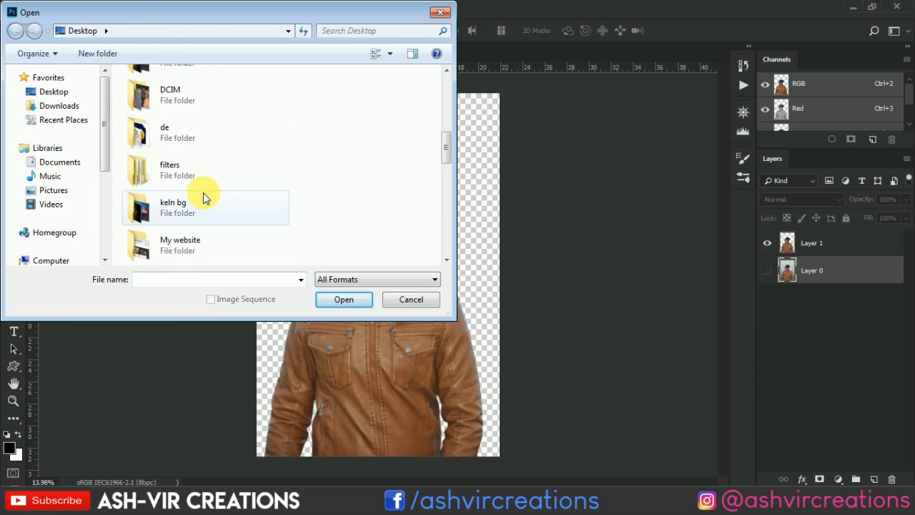
{"action": "double_click", "coordinate": [188, 208]}
{"action": "double_click", "coordinate": [149, 93]}
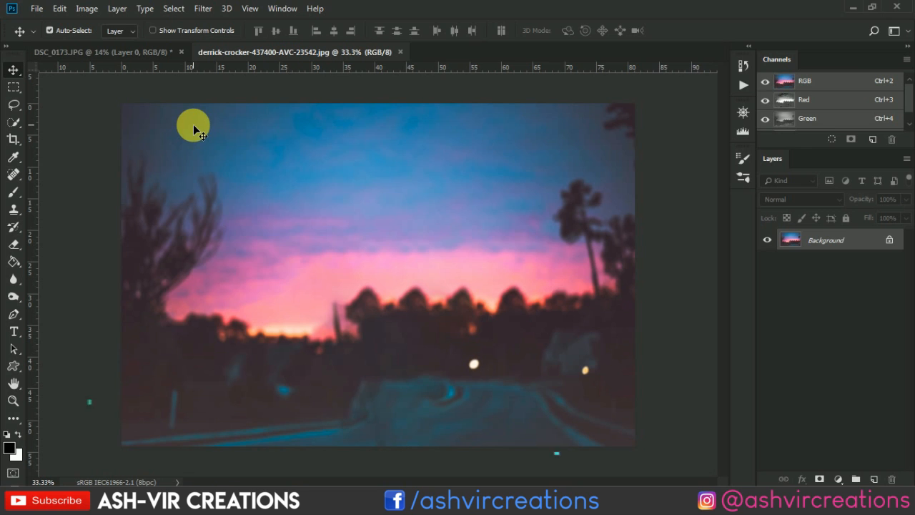
- Copy the whole sunset image and paste it into DSC_0173.JPG as a layer between the cut-out man and Layer 0
{"action": "key", "text": "ctrl+a"}
{"action": "key", "text": "ctrl+c"}
{"action": "left_click", "coordinate": [107, 52]}
{"action": "key", "text": "ctrl+v"}
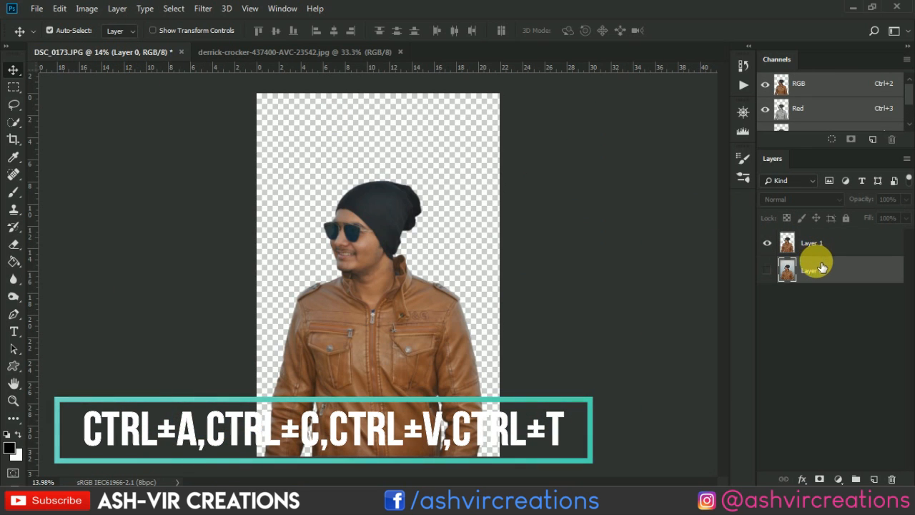
{"action": "key", "text": "ctrl+v"}
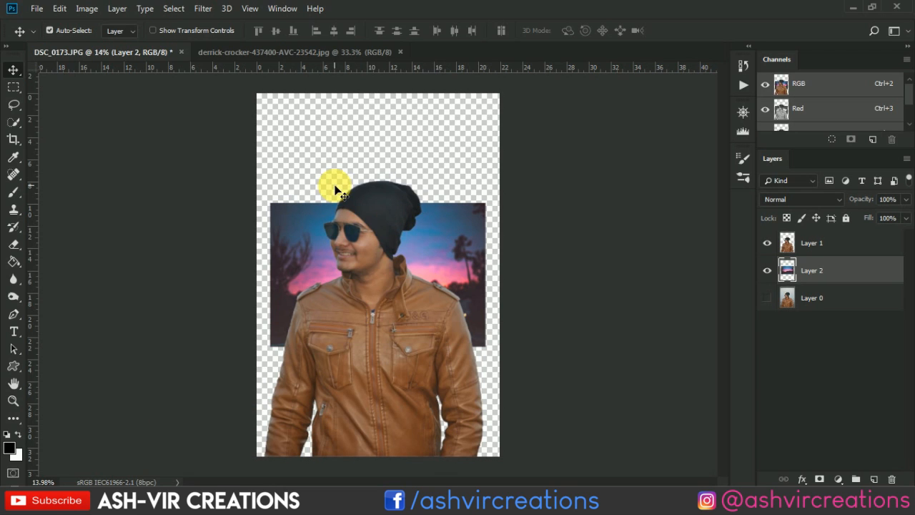
- Free Transform the pasted sunset layer to about 222% and move it so its lower edge meets the canvas bottom
{"action": "left_click", "coordinate": [61, 9]}
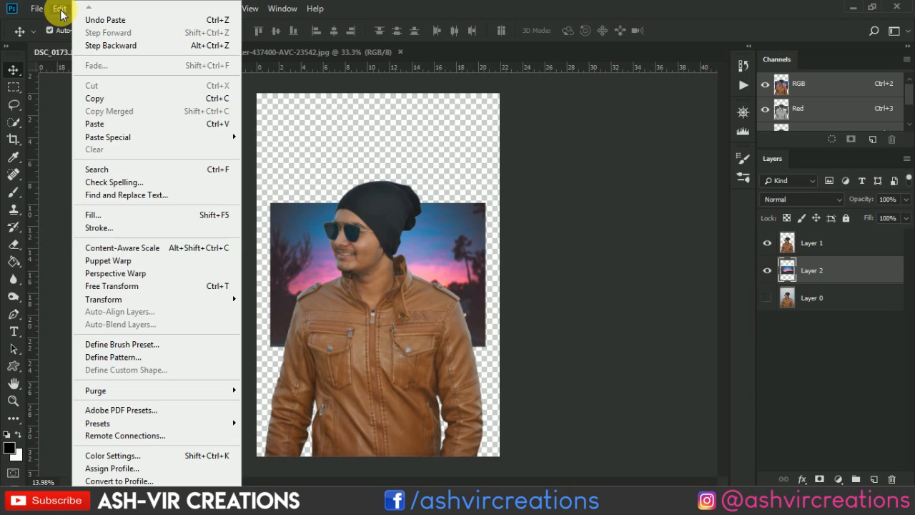
{"action": "left_click", "coordinate": [113, 287]}
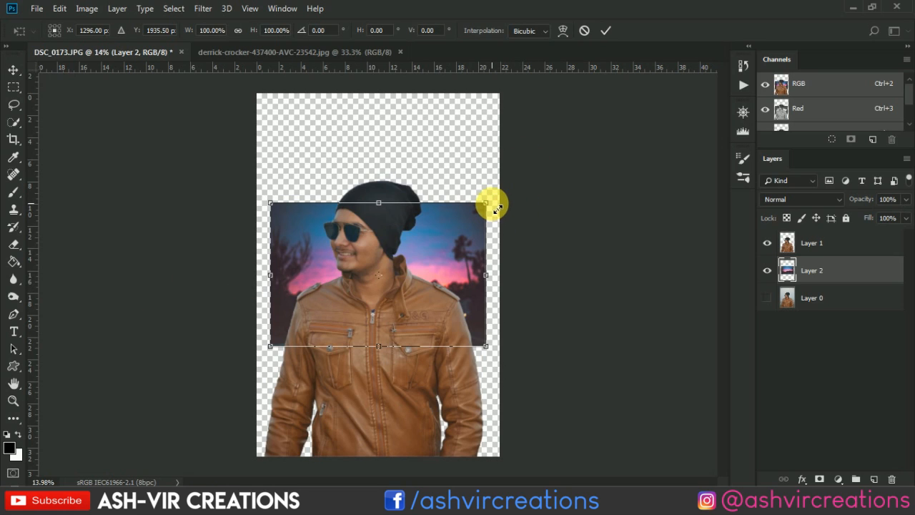
{"action": "left_click_drag", "start_coordinate": [498, 210], "coordinate": [617, 115]}
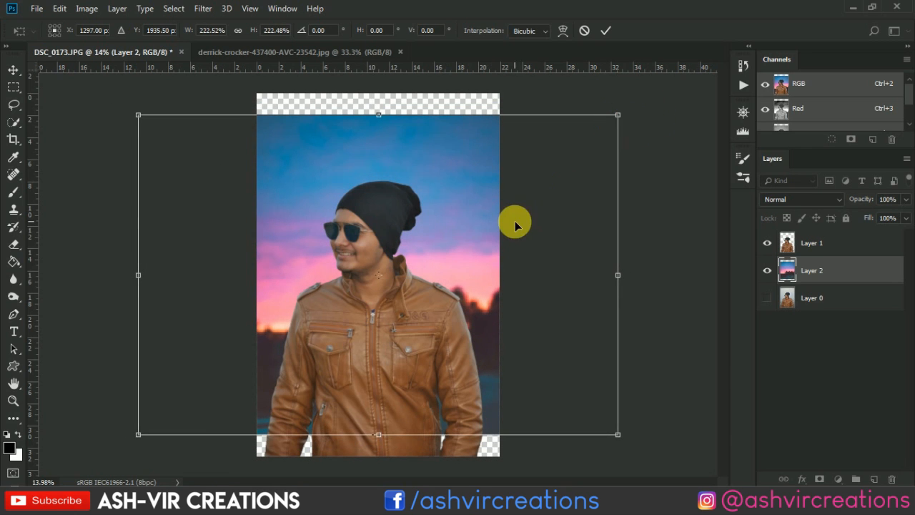
{"action": "left_click_drag", "start_coordinate": [514, 225], "coordinate": [549, 258]}
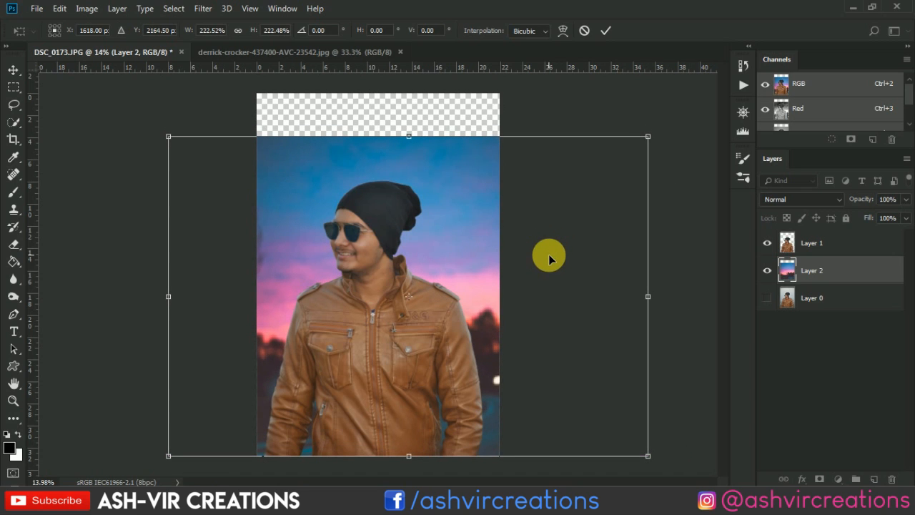
{"action": "key", "text": "Return"}
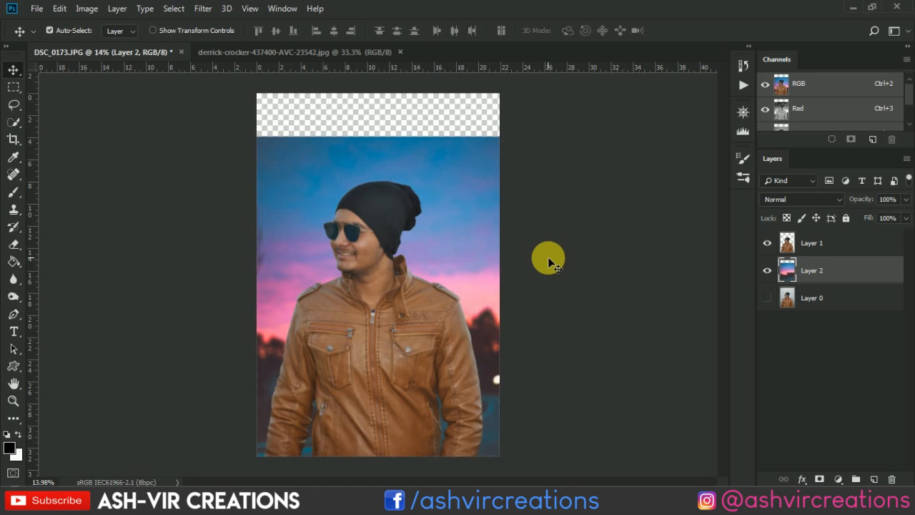
- Load the sunset layer's outline as a selection and crop the canvas to the full extent of that layer
{"action": "left_click", "coordinate": [769, 295]}
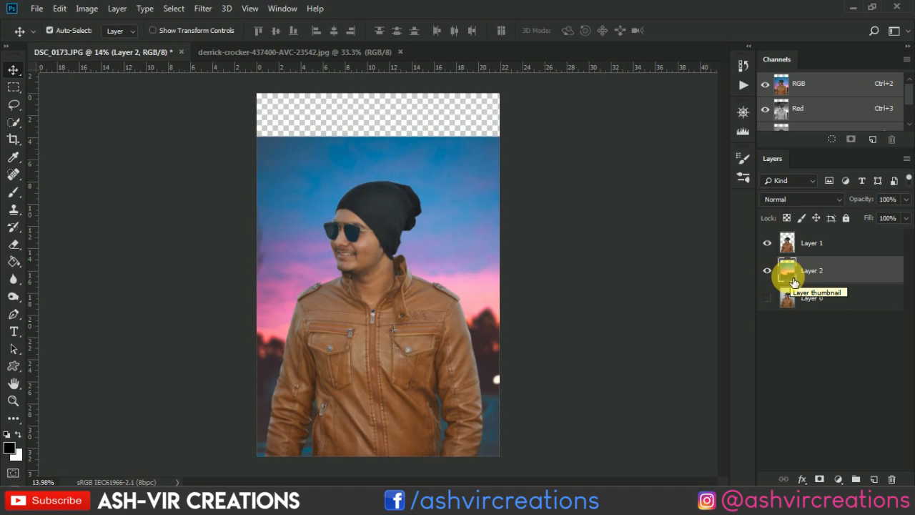
{"action": "key", "text": "ctrl"}
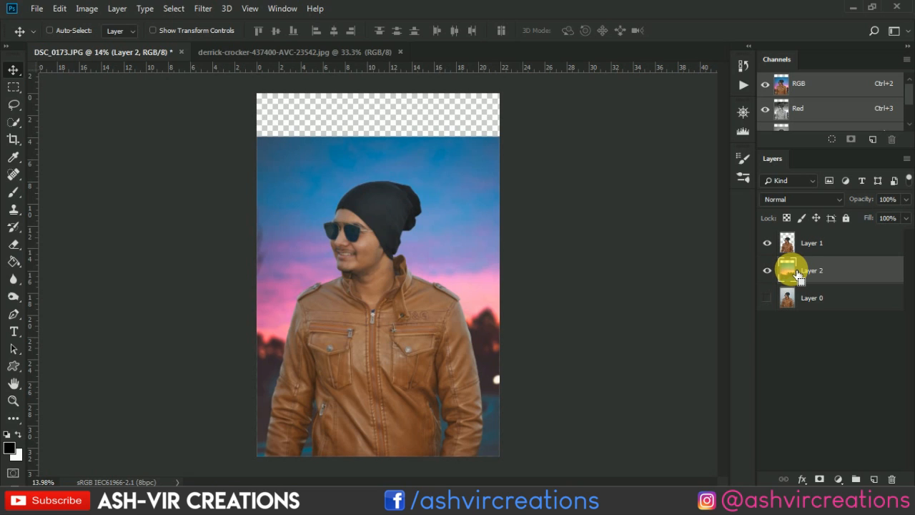
{"action": "left_click", "coordinate": [797, 275], "text": "ctrl"}
{"action": "scroll", "coordinate": [680, 282], "scroll_direction": "down", "scroll_amount": 1}
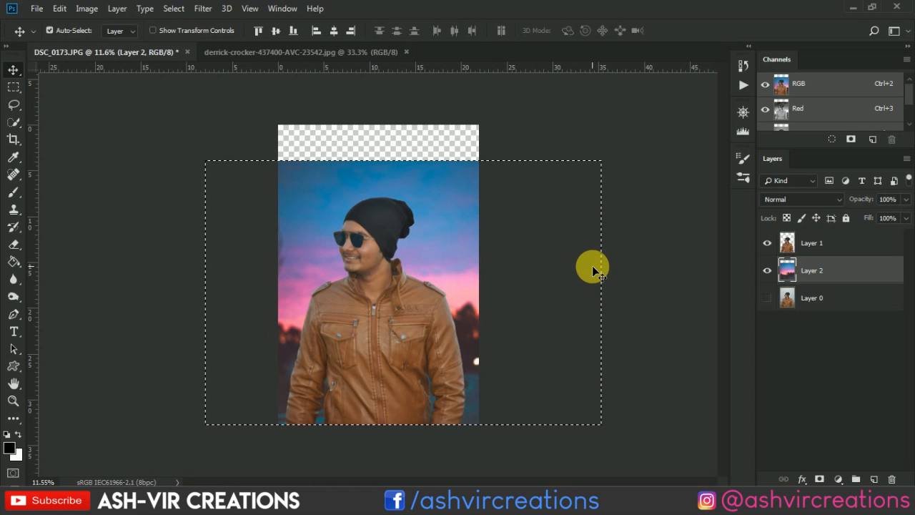
{"action": "scroll", "coordinate": [592, 265], "scroll_direction": "up", "scroll_amount": 1}
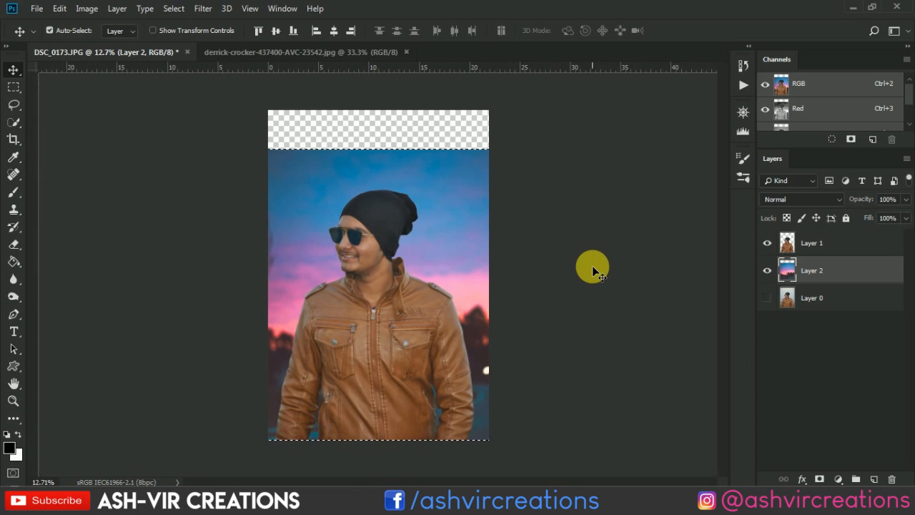
{"action": "left_click", "coordinate": [17, 145]}
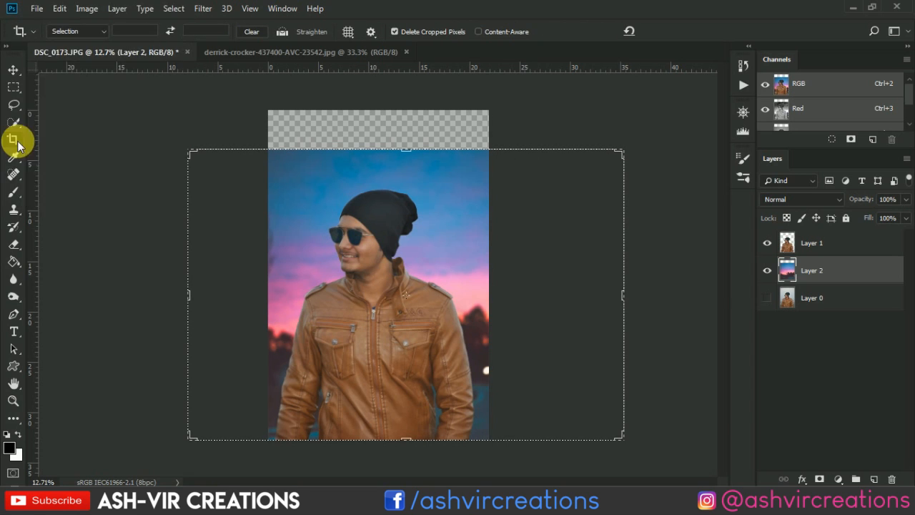
{"action": "double_click", "coordinate": [339, 189]}
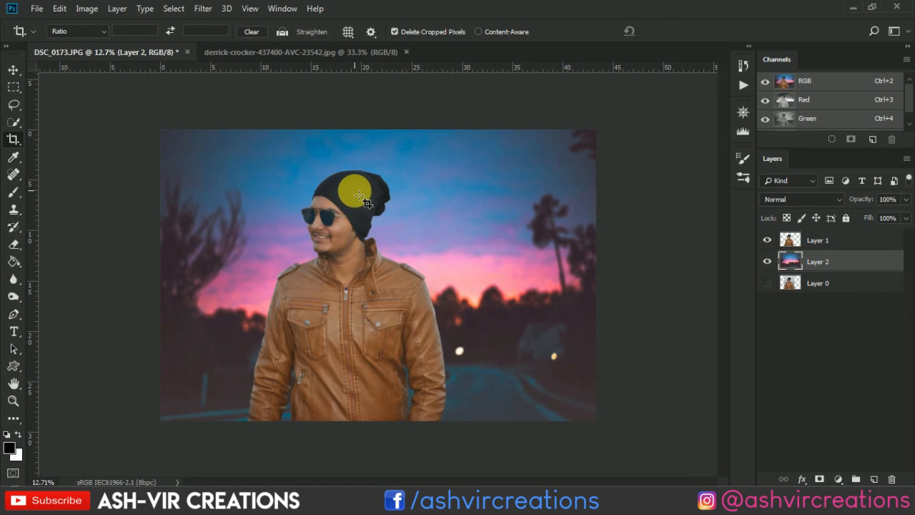
{"action": "key", "text": "v"}
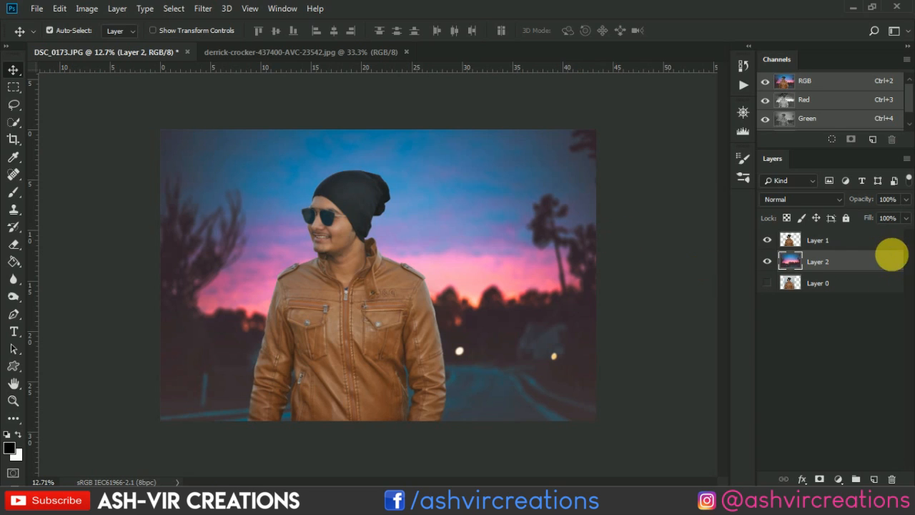
- Add a Selective Color adjustment layer above Layer 1 and clip it to that layer
{"action": "left_click", "coordinate": [876, 248]}
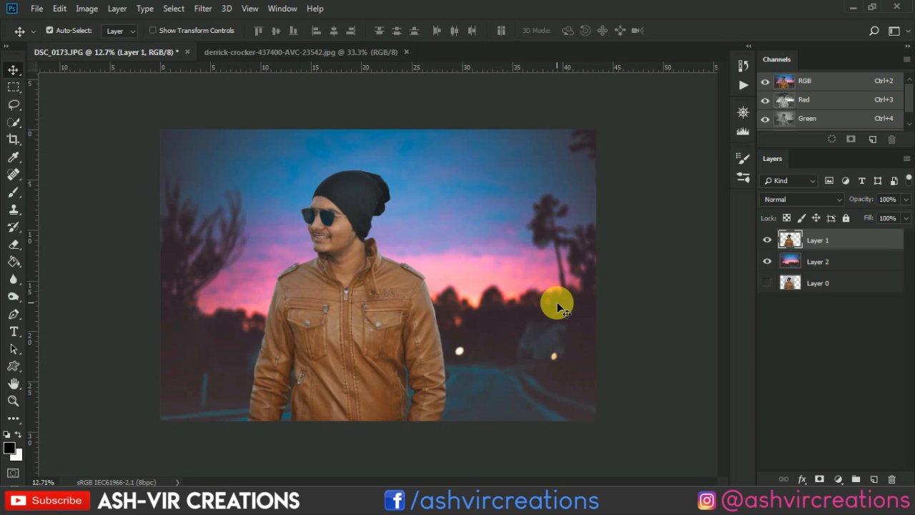
{"action": "left_click", "coordinate": [793, 265], "text": "ctrl"}
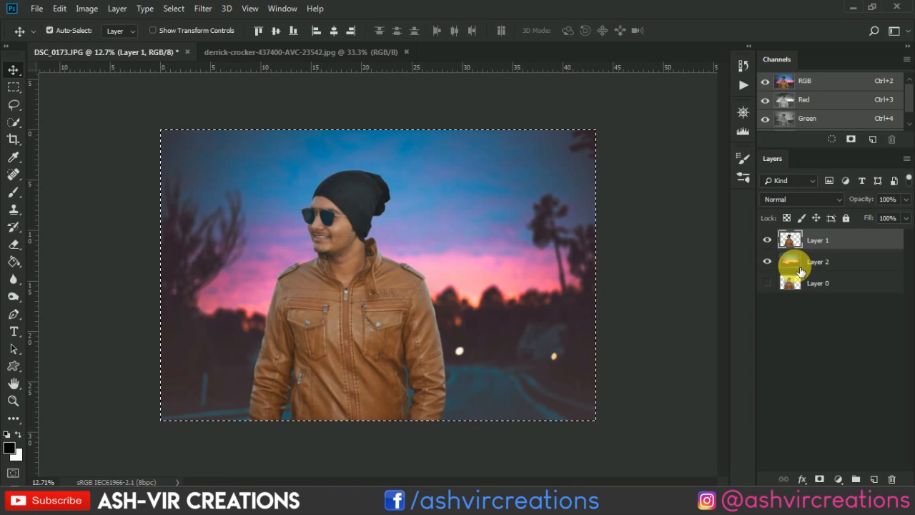
{"action": "key", "text": "ctrl+d"}
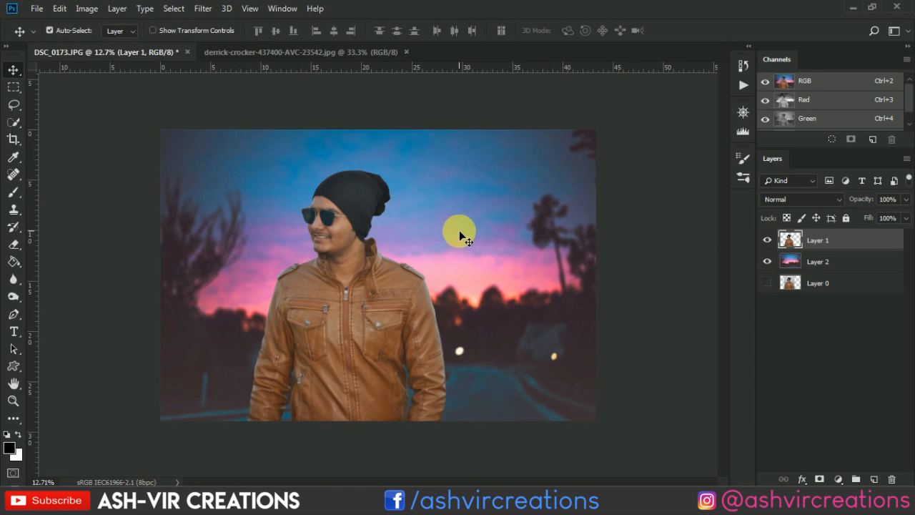
{"action": "left_click", "coordinate": [840, 479]}
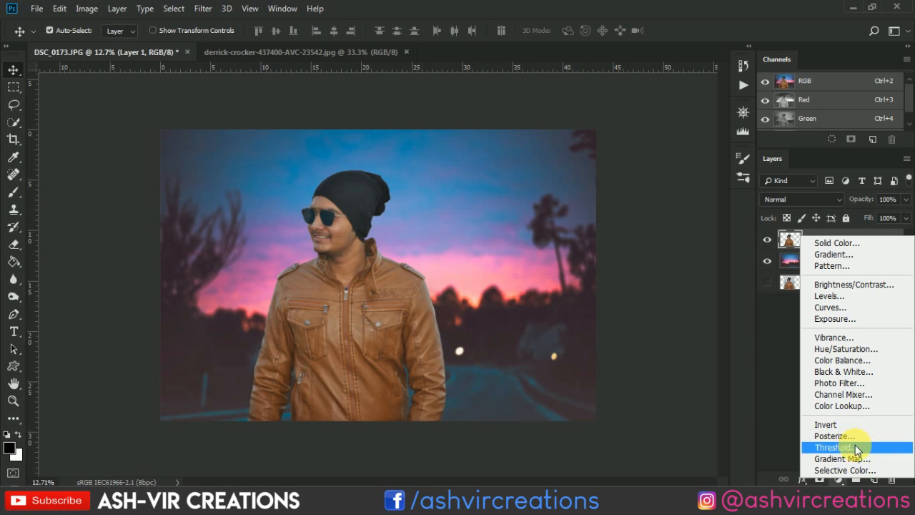
{"action": "left_click", "coordinate": [850, 471]}
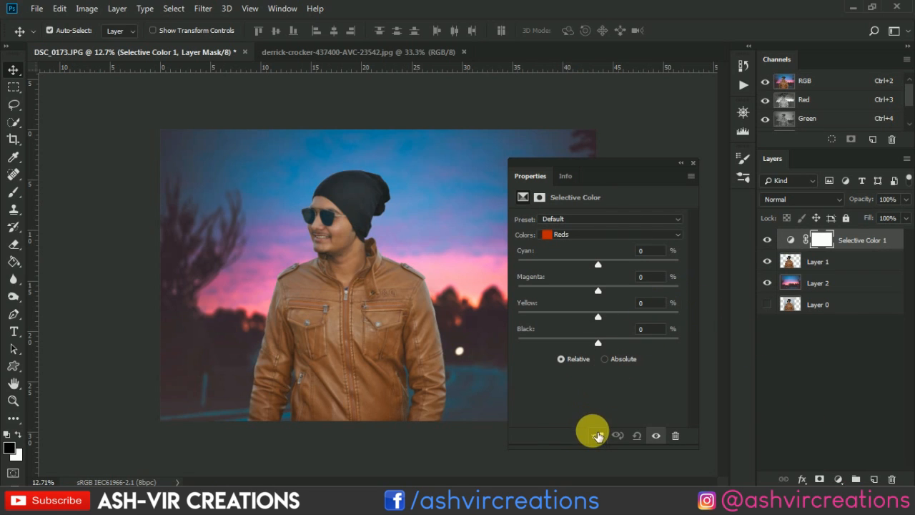
{"action": "left_click", "coordinate": [598, 436]}
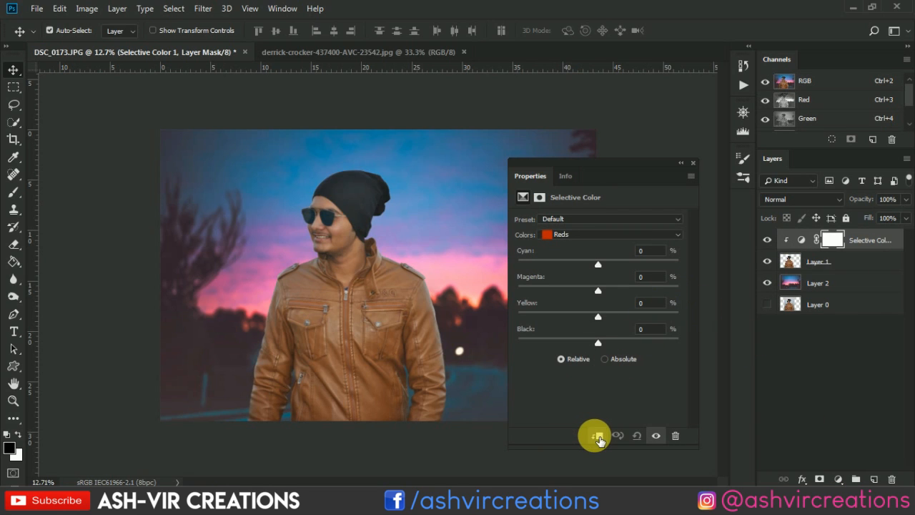
- For Blacks in Selective Color, set Cyan to +7, Magenta to -1, Yellow to -19 and Black to -4
{"action": "left_click", "coordinate": [586, 233]}
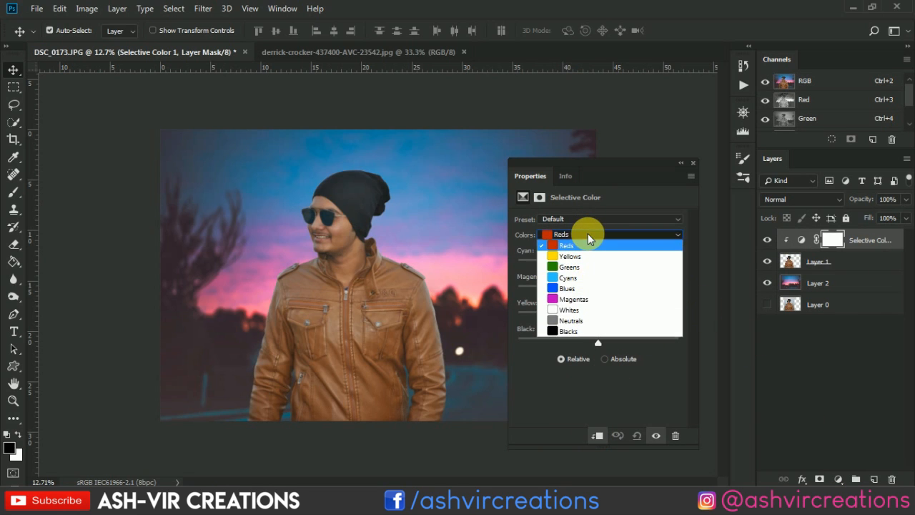
{"action": "left_click", "coordinate": [573, 330]}
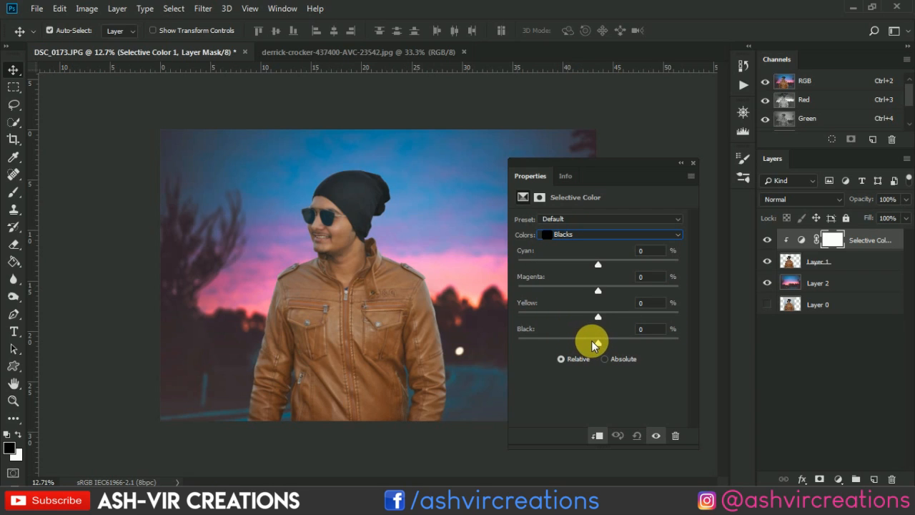
{"action": "mouse_move", "coordinate": [594, 341]}
{"action": "left_mouse_down"}
{"action": "mouse_move", "coordinate": [606, 343]}
{"action": "mouse_move", "coordinate": [596, 345]}
{"action": "left_mouse_up"}
{"action": "left_click", "coordinate": [598, 263]}
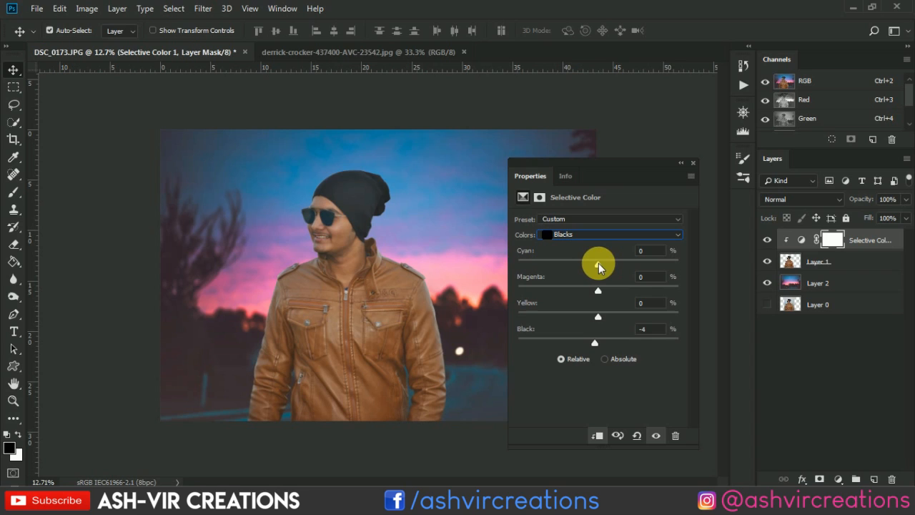
{"action": "left_click_drag", "start_coordinate": [599, 267], "coordinate": [583, 320]}
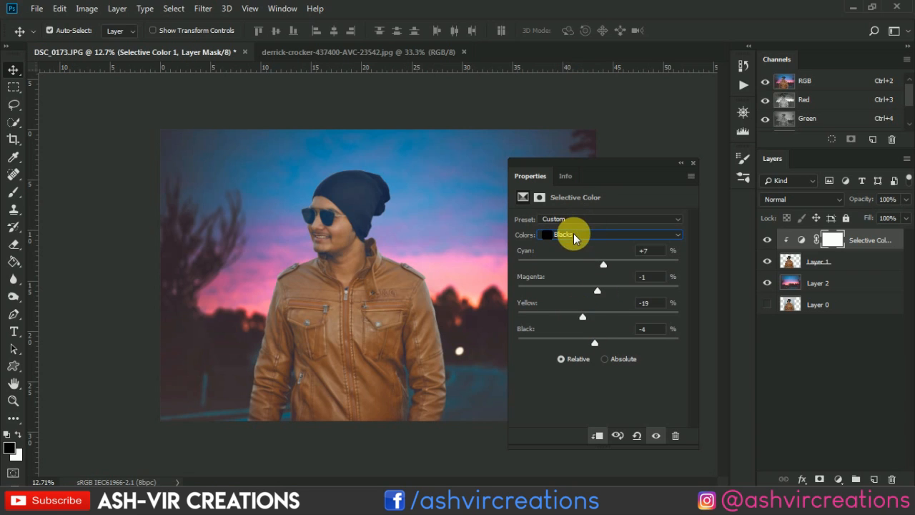
- For Reds in Selective Color, set Cyan to -10, Magenta to +5, Yellow to -32 and Black to +14, then close the adjustment's properties
{"action": "left_click", "coordinate": [571, 235]}
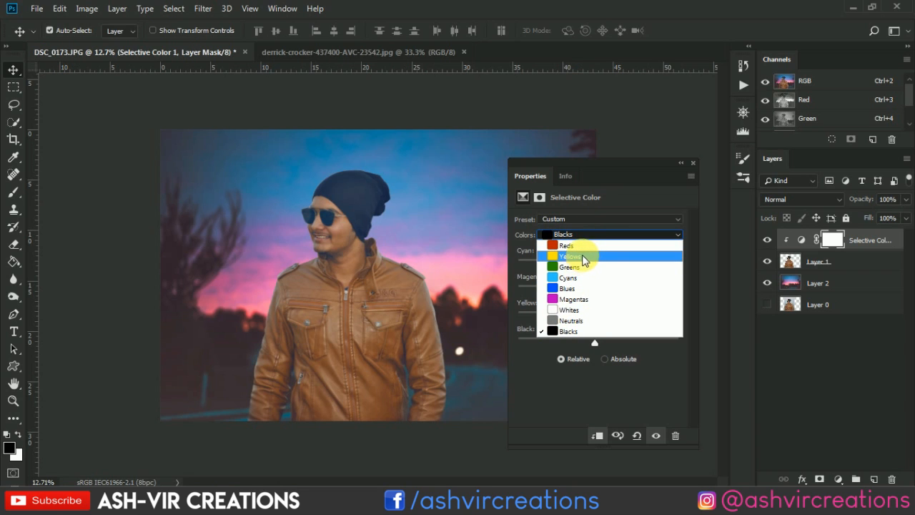
{"action": "left_click", "coordinate": [587, 245]}
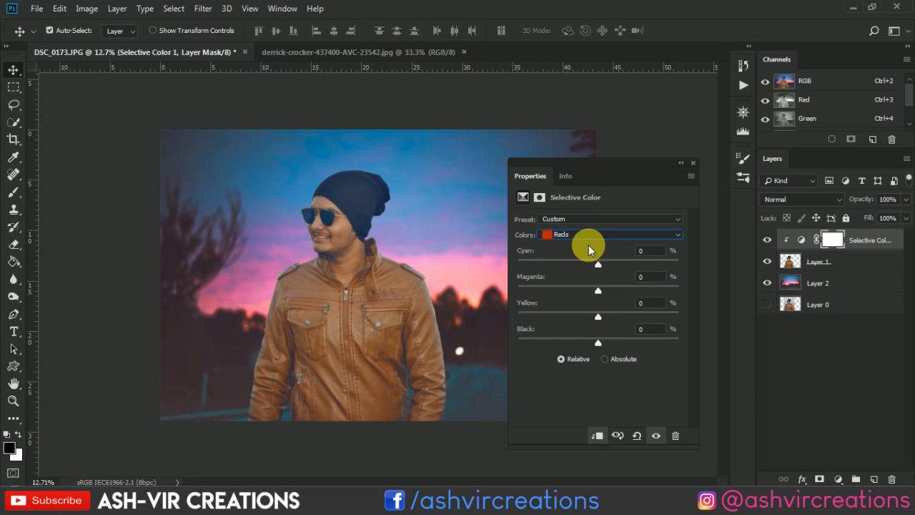
{"action": "mouse_move", "coordinate": [596, 289]}
{"action": "left_mouse_down"}
{"action": "mouse_move", "coordinate": [625, 294]}
{"action": "mouse_move", "coordinate": [580, 294]}
{"action": "mouse_move", "coordinate": [594, 294]}
{"action": "mouse_move", "coordinate": [594, 286]}
{"action": "mouse_move", "coordinate": [579, 288]}
{"action": "mouse_move", "coordinate": [594, 281]}
{"action": "mouse_move", "coordinate": [603, 287]}
{"action": "mouse_move", "coordinate": [590, 262]}
{"action": "mouse_move", "coordinate": [607, 261]}
{"action": "mouse_move", "coordinate": [556, 266]}
{"action": "mouse_move", "coordinate": [677, 267]}
{"action": "mouse_move", "coordinate": [619, 267]}
{"action": "mouse_move", "coordinate": [674, 268]}
{"action": "mouse_move", "coordinate": [608, 283]}
{"action": "mouse_move", "coordinate": [568, 274]}
{"action": "mouse_move", "coordinate": [590, 267]}
{"action": "mouse_move", "coordinate": [590, 276]}
{"action": "left_mouse_up"}
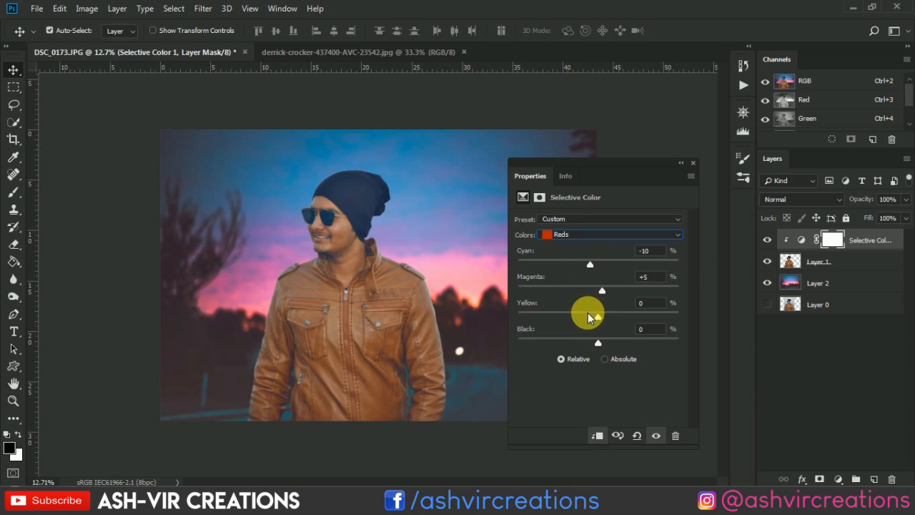
{"action": "left_click_drag", "start_coordinate": [589, 315], "coordinate": [630, 347]}
{"action": "mouse_move", "coordinate": [623, 350]}
{"action": "left_mouse_down"}
{"action": "mouse_move", "coordinate": [582, 356]}
{"action": "mouse_move", "coordinate": [636, 357]}
{"action": "mouse_move", "coordinate": [613, 362]}
{"action": "left_mouse_up"}
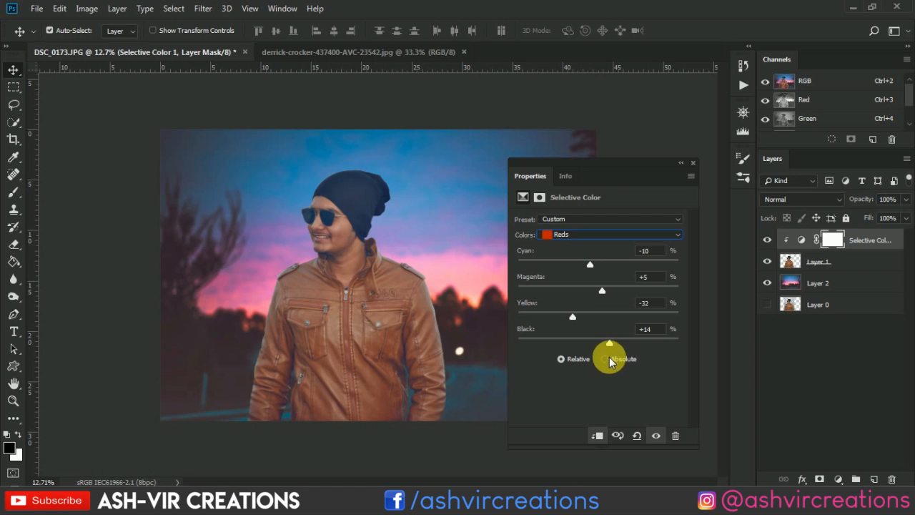
{"action": "left_click", "coordinate": [692, 163]}
- Compare the image with and without the Selective Color adjustment by toggling that layer's visibility
{"action": "scroll", "coordinate": [551, 232], "scroll_direction": "down", "scroll_amount": 5}
{"action": "scroll", "coordinate": [551, 230], "scroll_direction": "up", "scroll_amount": 2}
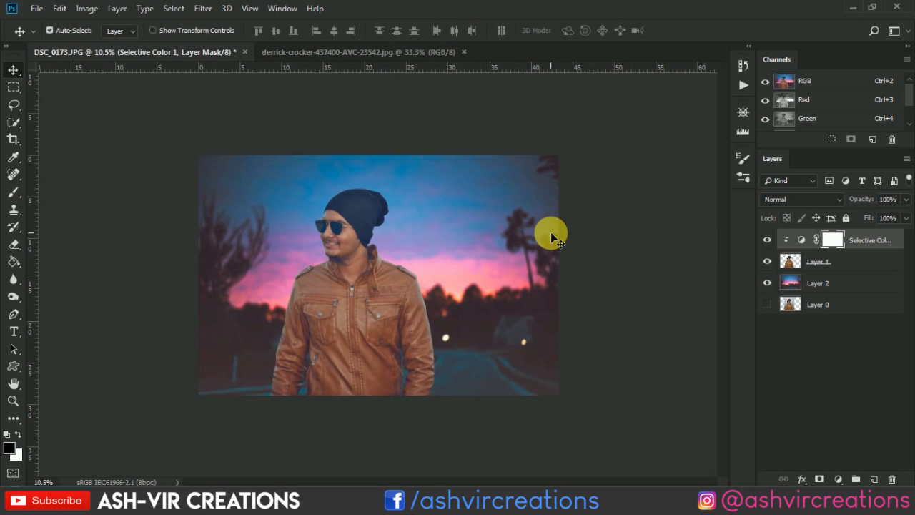
{"action": "left_click", "coordinate": [767, 241]}
{"action": "left_click", "coordinate": [766, 241]}
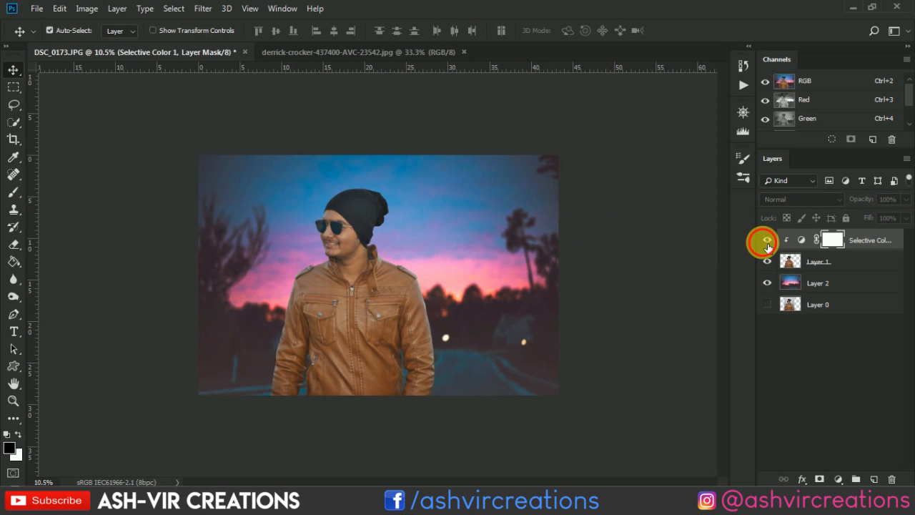
{"action": "left_click", "coordinate": [767, 241]}
{"action": "left_click", "coordinate": [766, 242]}
{"action": "left_click", "coordinate": [767, 242]}
{"action": "scroll", "coordinate": [550, 264], "scroll_direction": "up", "scroll_amount": 1}
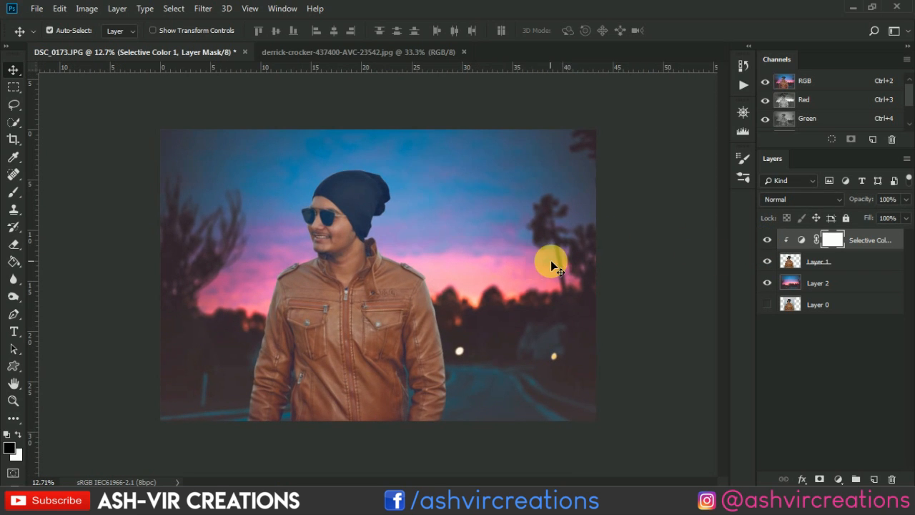
- Merge the Selective Color adjustment layer and Layer 1 into a single layer
{"action": "left_click", "coordinate": [858, 265]}
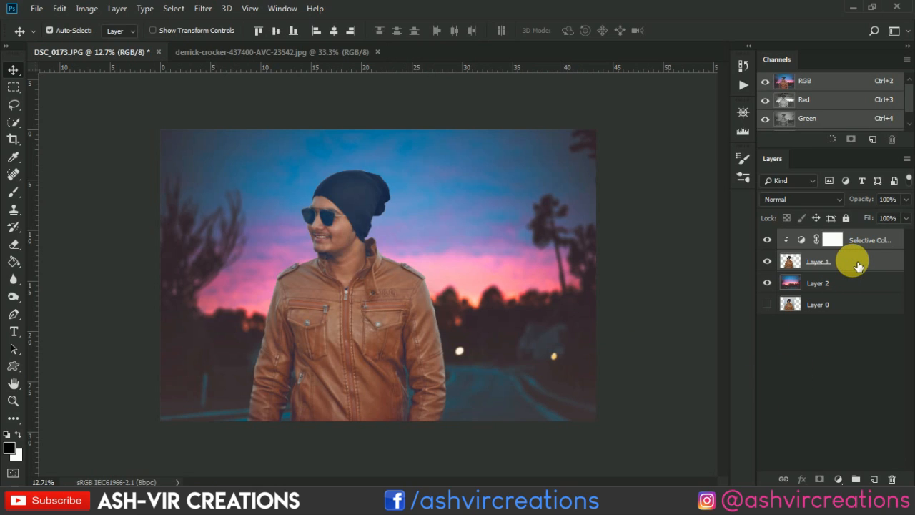
{"action": "right_click", "coordinate": [857, 265]}
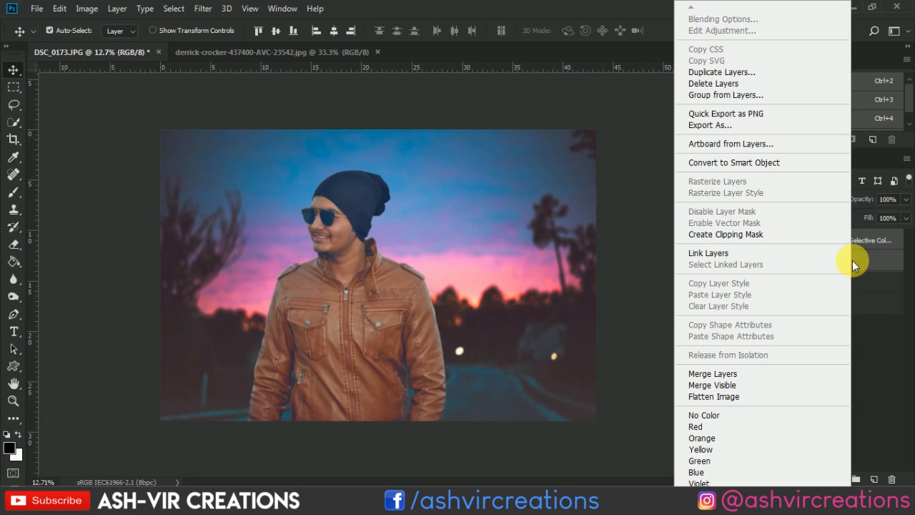
{"action": "left_click", "coordinate": [737, 376]}
{"action": "key", "text": "ctrl+plus"}
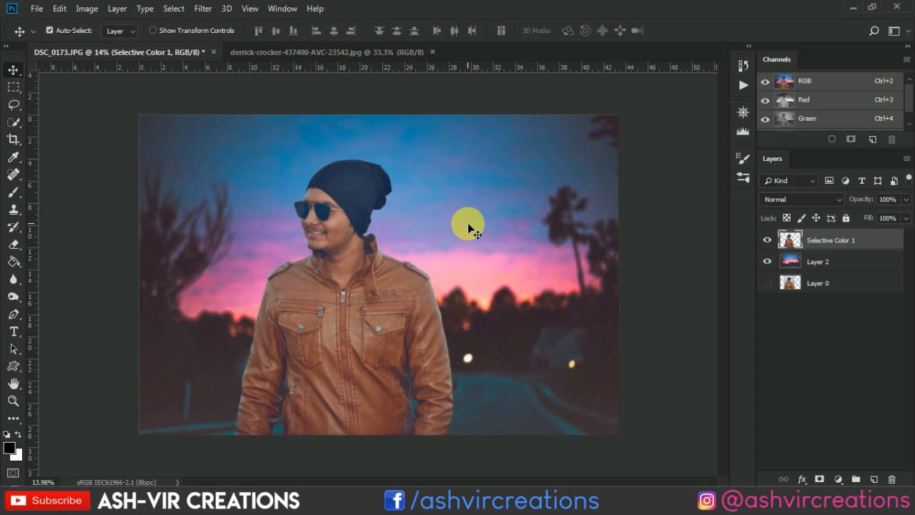
{"action": "key", "text": "ctrl+minus"}
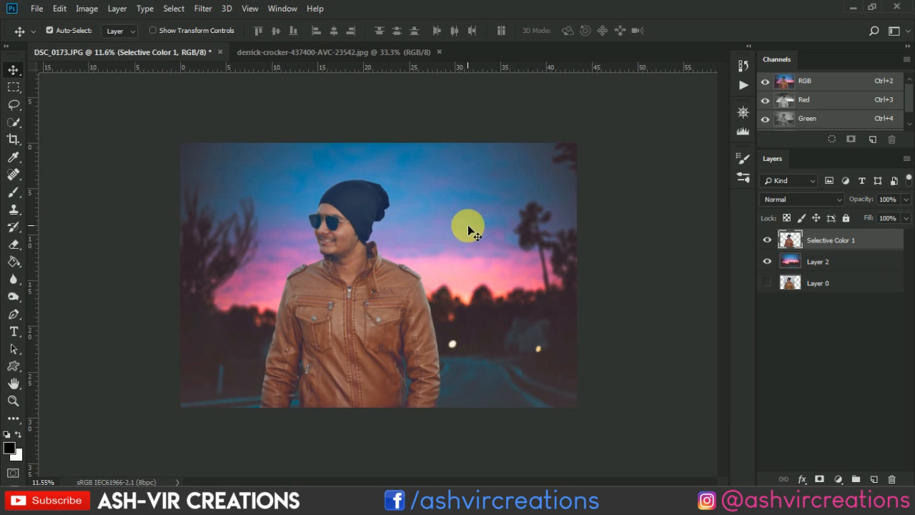
- Open the bokeh lights image desk-table-cafe-coffee-shop-coffee-light-844518AVC-23542 from the keln bg folder
{"action": "left_click", "coordinate": [41, 9]}
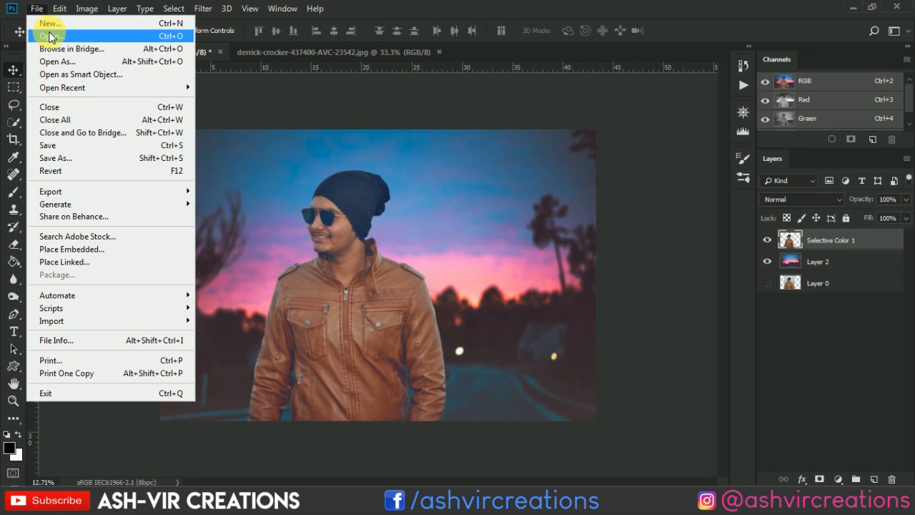
{"action": "left_click", "coordinate": [43, 23]}
{"action": "left_click", "coordinate": [238, 100]}
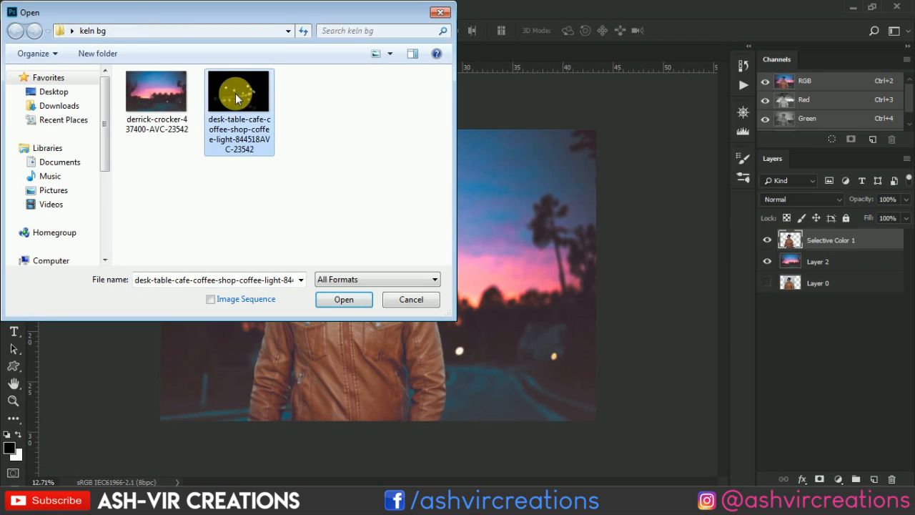
{"action": "double_click", "coordinate": [236, 98]}
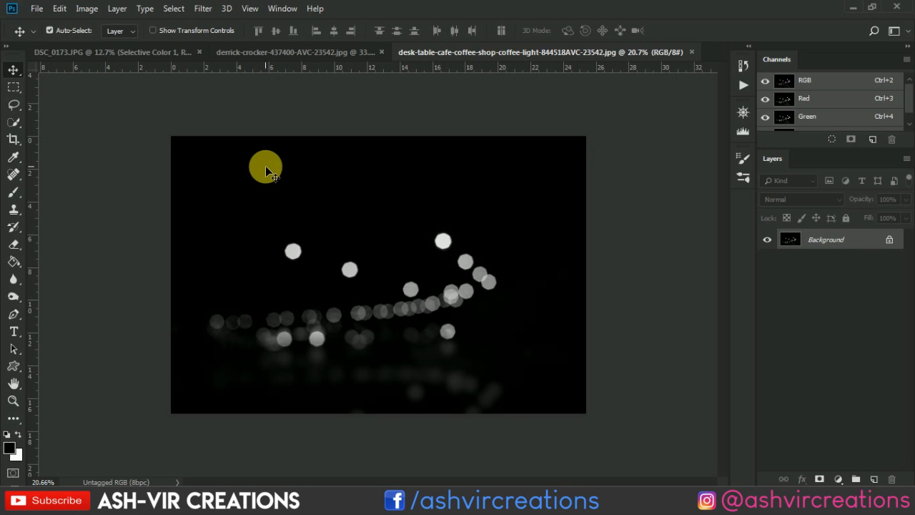
- Copy the whole bokeh image and paste it as a new top layer in DSC_0173.JPG
{"action": "key", "text": "ctrl+a"}
{"action": "left_click", "coordinate": [176, 53]}
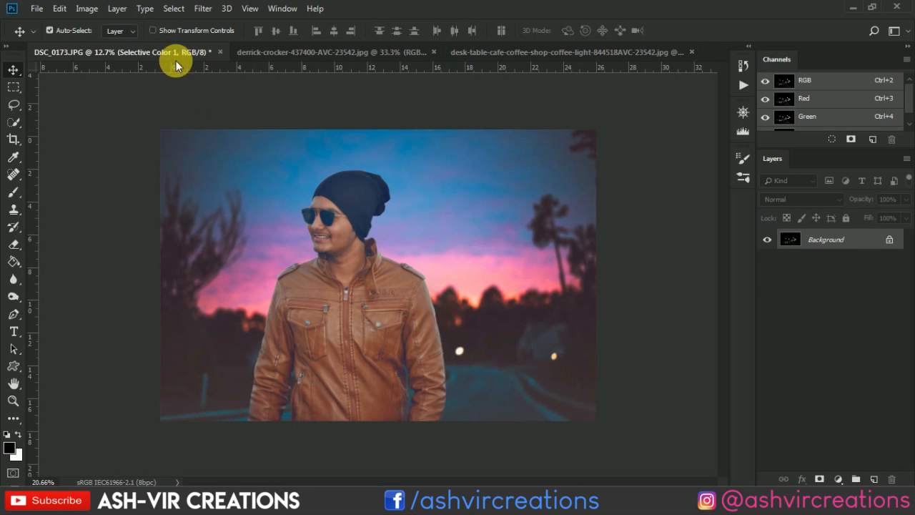
{"action": "key", "text": "ctrl+v"}
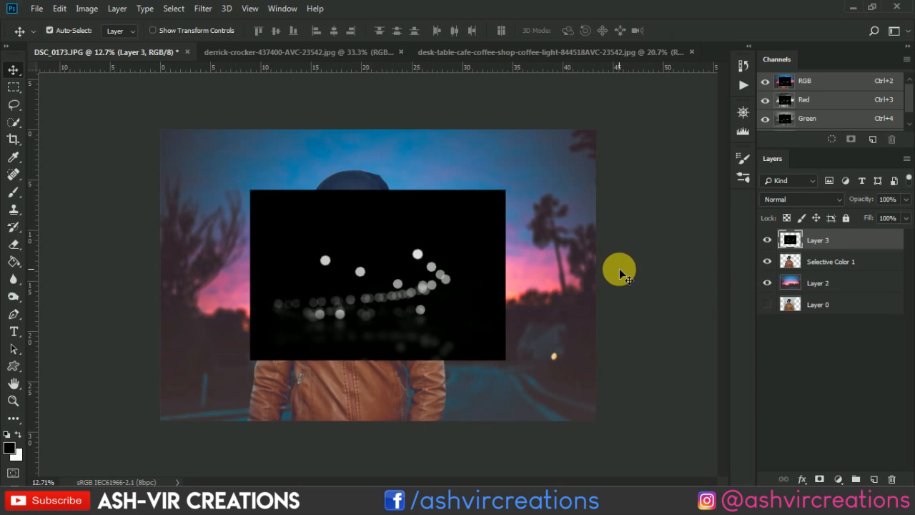
- Start Free Transform on the pasted bokeh layer and set its blend mode to Screen
{"action": "key", "text": "ctrl+t"}
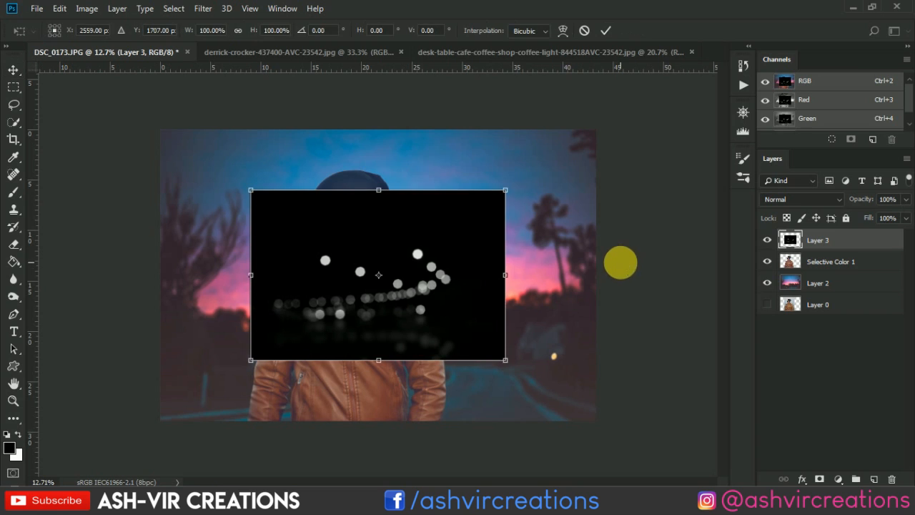
{"action": "left_click", "coordinate": [771, 201]}
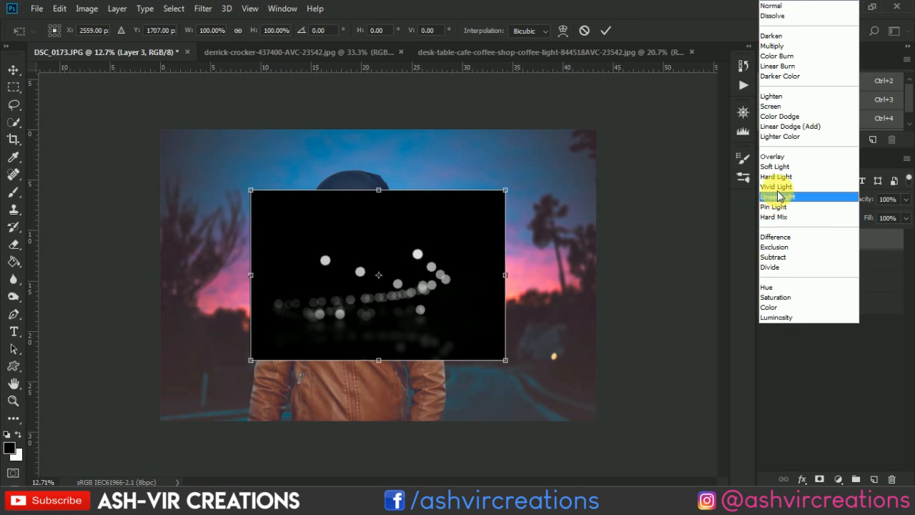
{"action": "left_click", "coordinate": [788, 107]}
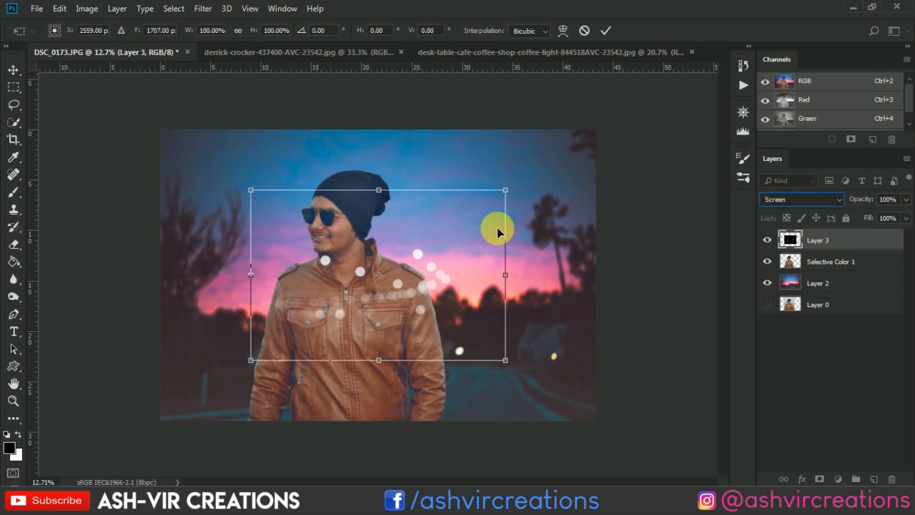
- Scale the bokeh layer to about 147% and place its brightest lights over the road beside the man, then apply the transform
{"action": "left_click_drag", "start_coordinate": [506, 196], "coordinate": [587, 135]}
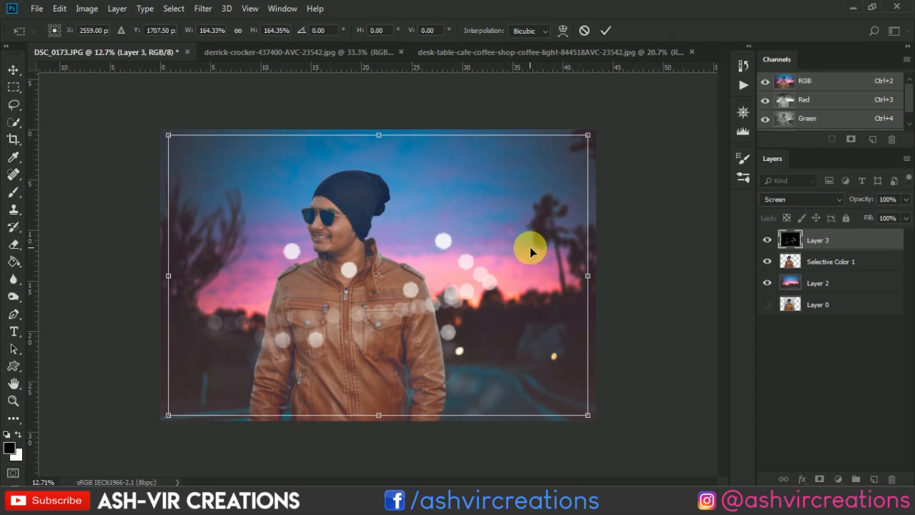
{"action": "left_click_drag", "start_coordinate": [526, 261], "coordinate": [580, 333]}
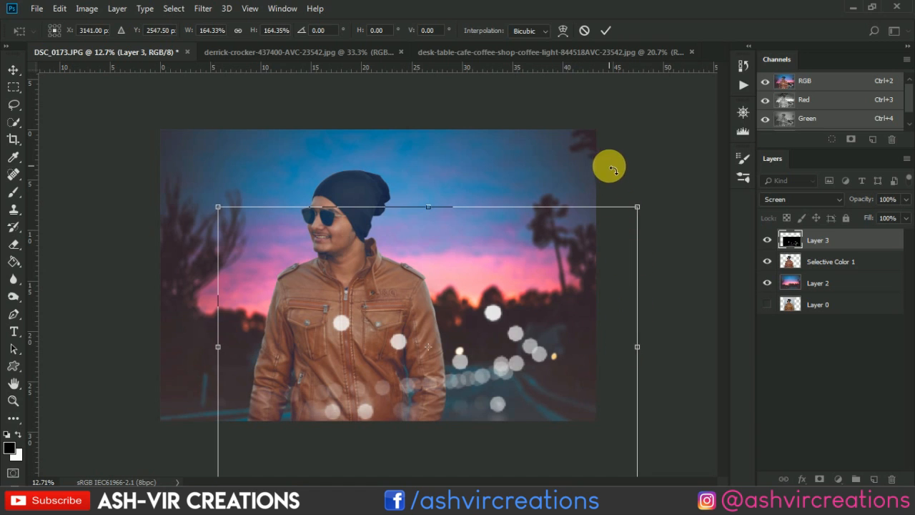
{"action": "left_click_drag", "start_coordinate": [536, 307], "coordinate": [524, 286]}
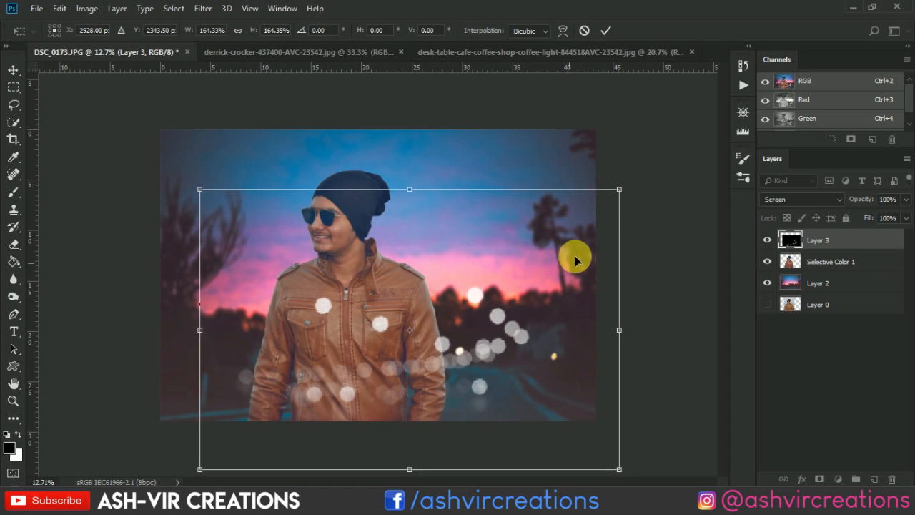
{"action": "left_click_drag", "start_coordinate": [619, 189], "coordinate": [600, 202]}
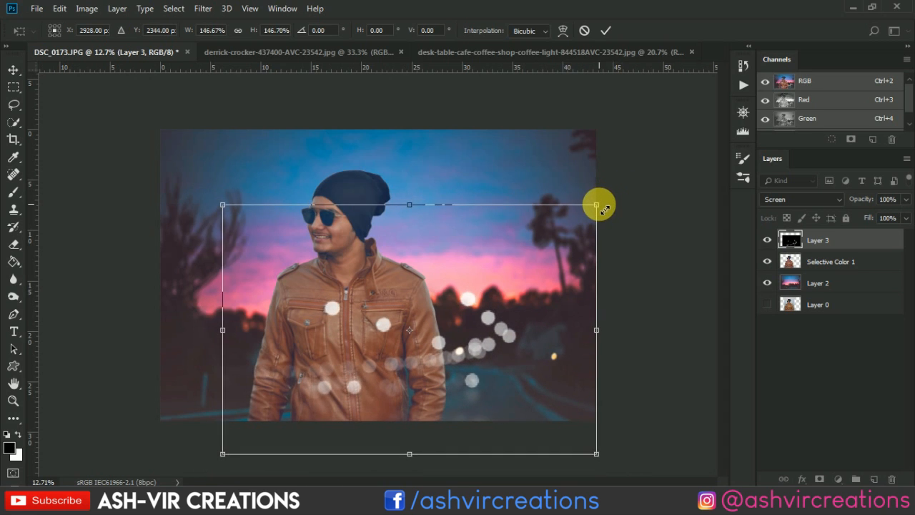
{"action": "scroll", "coordinate": [524, 296], "scroll_direction": "up", "scroll_amount": 2}
{"action": "left_click_drag", "start_coordinate": [524, 296], "coordinate": [554, 282]}
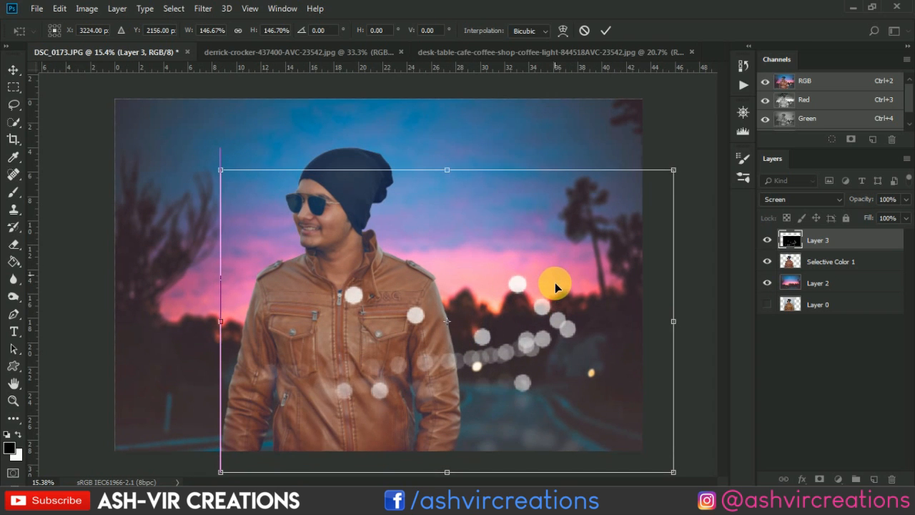
{"action": "double_click", "coordinate": [552, 278]}
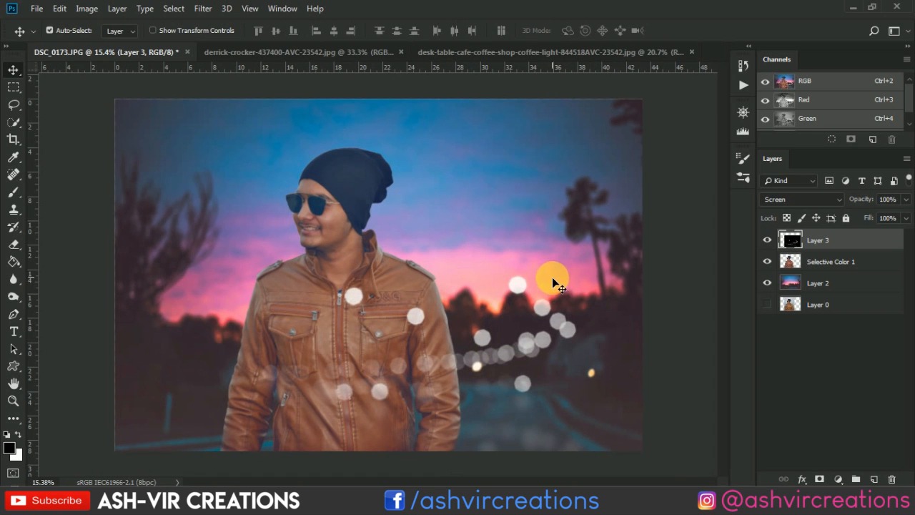
{"action": "scroll", "coordinate": [552, 282], "scroll_direction": "down", "scroll_amount": 2}
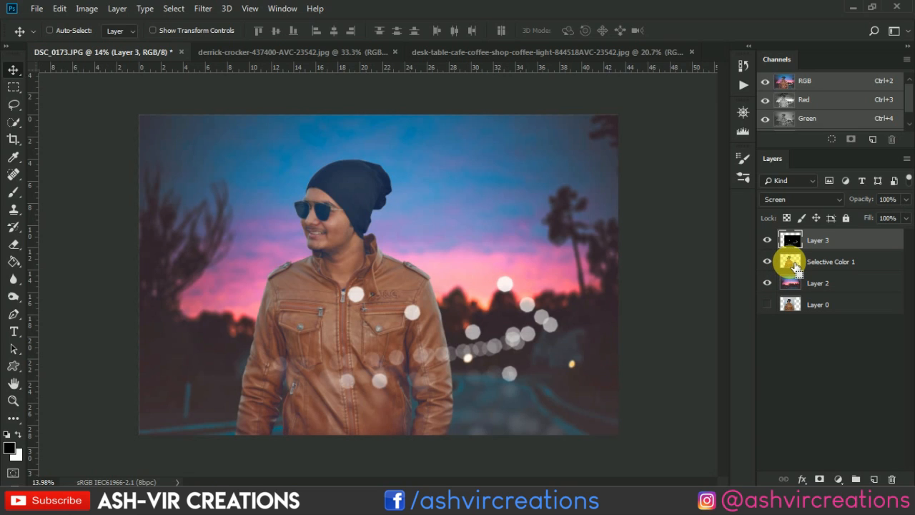
{"action": "left_click", "coordinate": [792, 263], "text": "ctrl"}
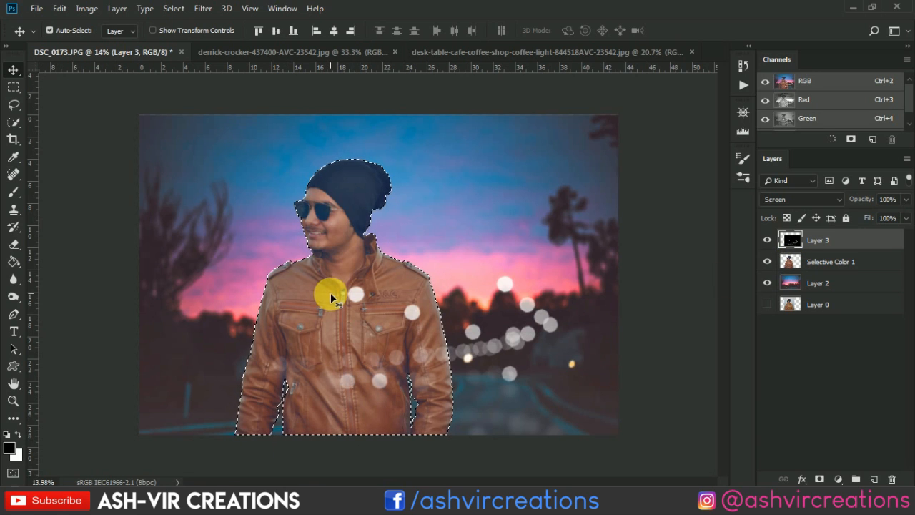
{"action": "scroll", "coordinate": [332, 294], "scroll_direction": "up", "scroll_amount": 1}
{"action": "key", "text": "ctrl+d"}
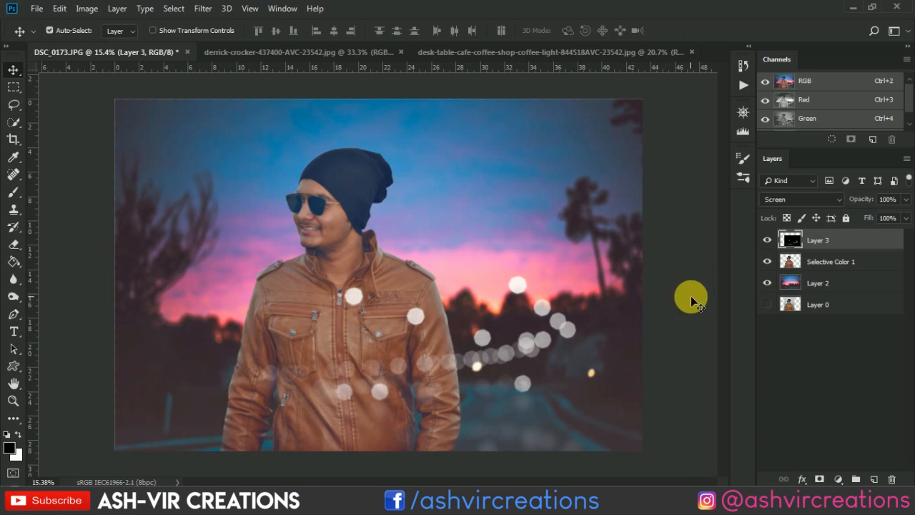
- Duplicate Layer 3 as Layer 3 copy within DSC_0173.JPG and hide the copy
{"action": "right_click", "coordinate": [838, 247]}
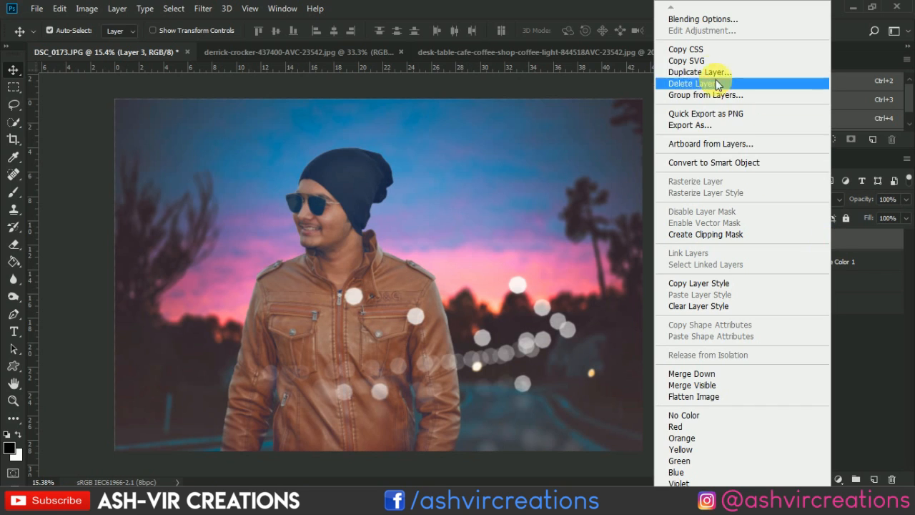
{"action": "left_click", "coordinate": [771, 71]}
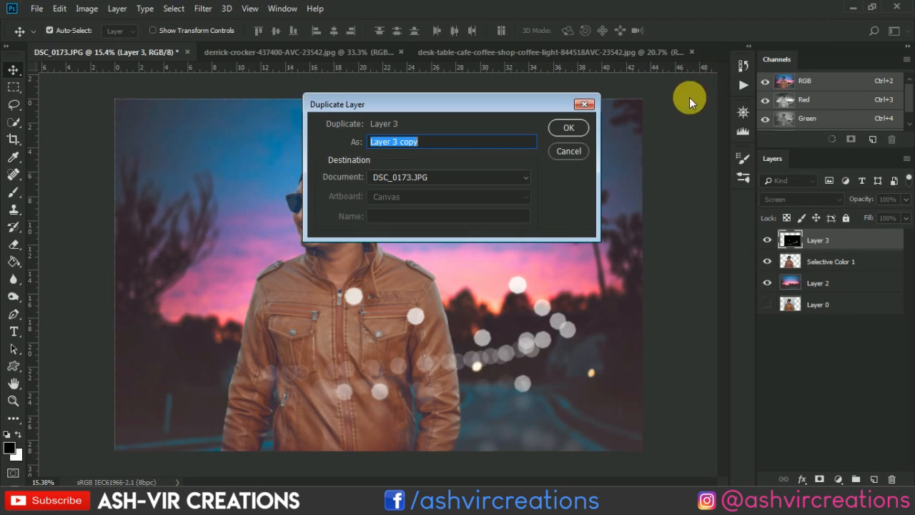
{"action": "left_click", "coordinate": [569, 125]}
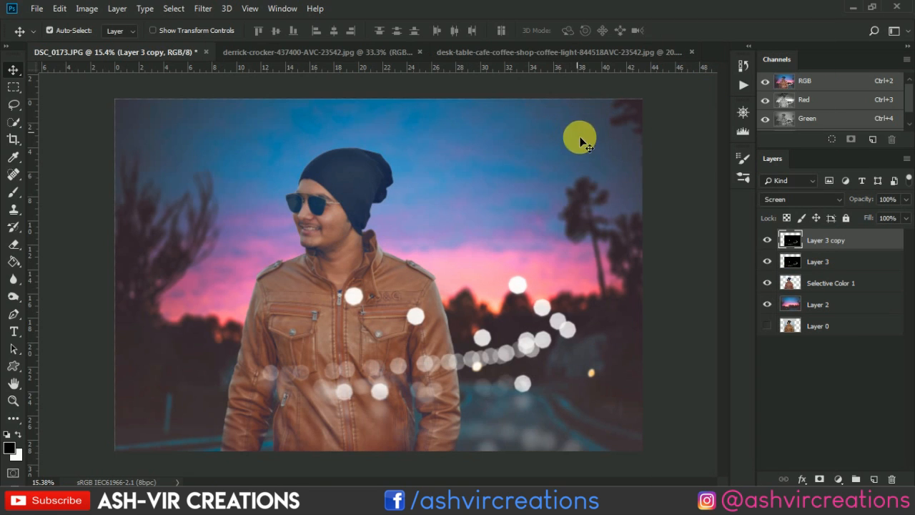
{"action": "left_click", "coordinate": [766, 242]}
- Load the man's outline from the Selective Color 1 layer, delete that area from Layer 3, and deselect
{"action": "left_click", "coordinate": [827, 266]}
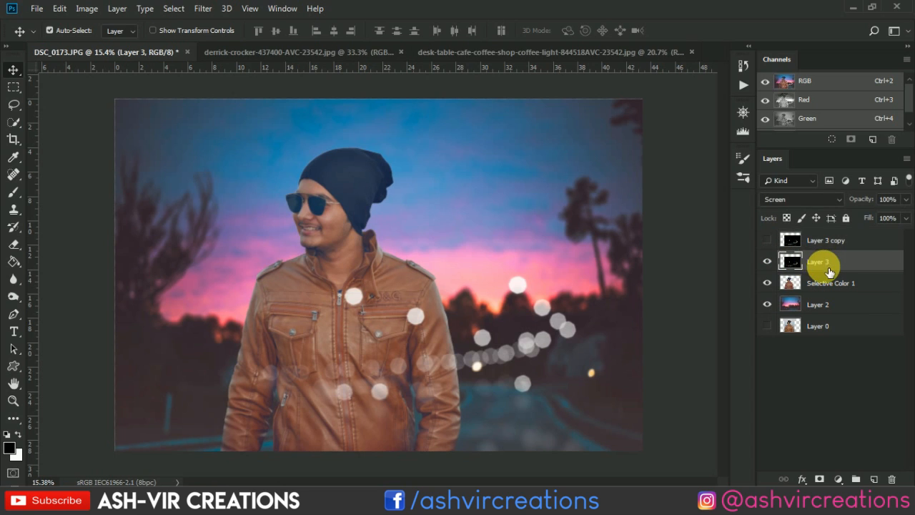
{"action": "left_click", "coordinate": [796, 288], "text": "ctrl"}
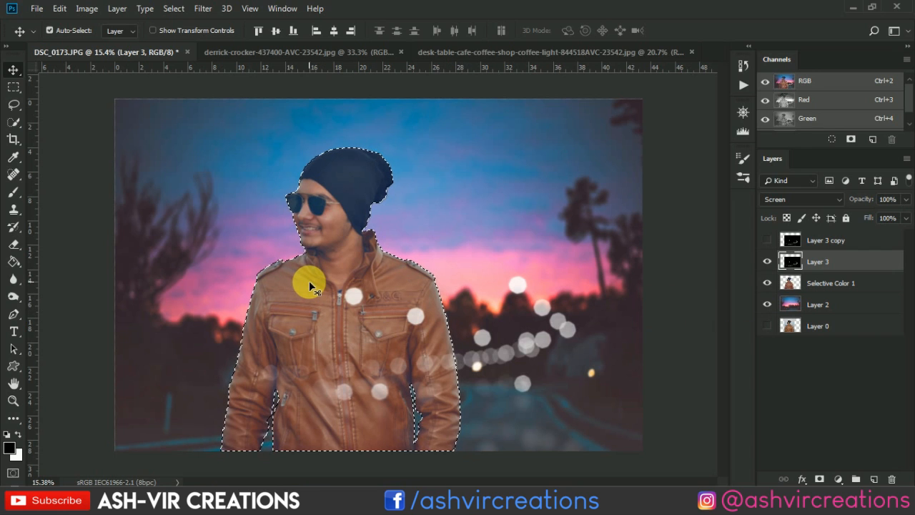
{"action": "key", "text": "Delete"}
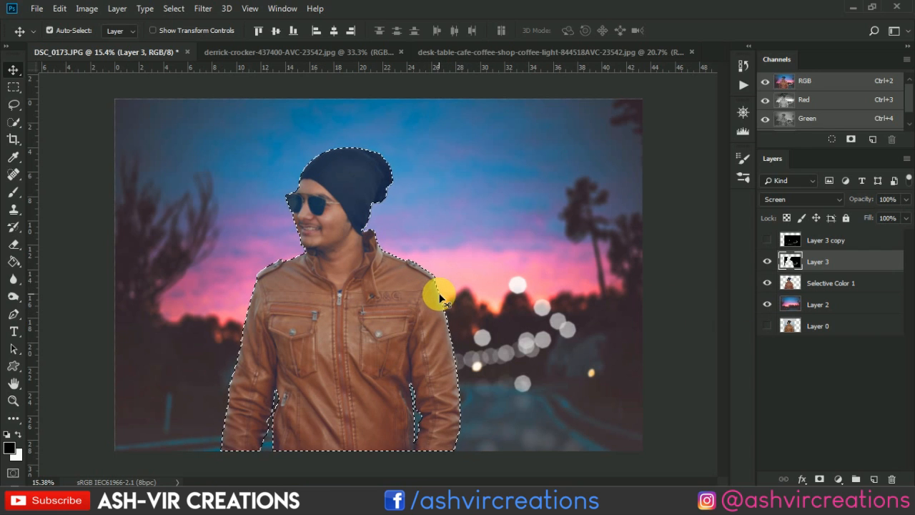
{"action": "key", "text": "ctrl+d"}
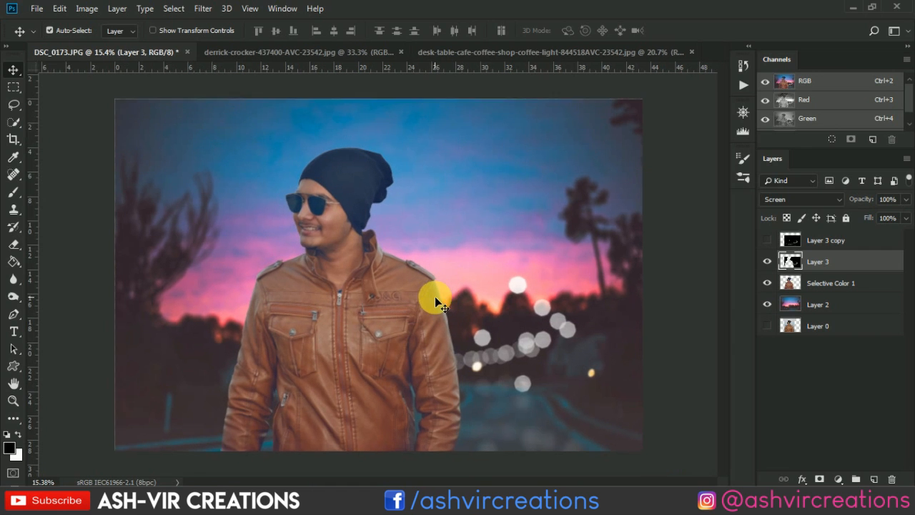
- Show Layer 3 copy, select it, and move its bokeh lights sideways across the man's jacket toward the trees behind him
{"action": "scroll", "coordinate": [435, 296], "scroll_direction": "up", "scroll_amount": 1}
{"action": "left_click", "coordinate": [767, 240]}
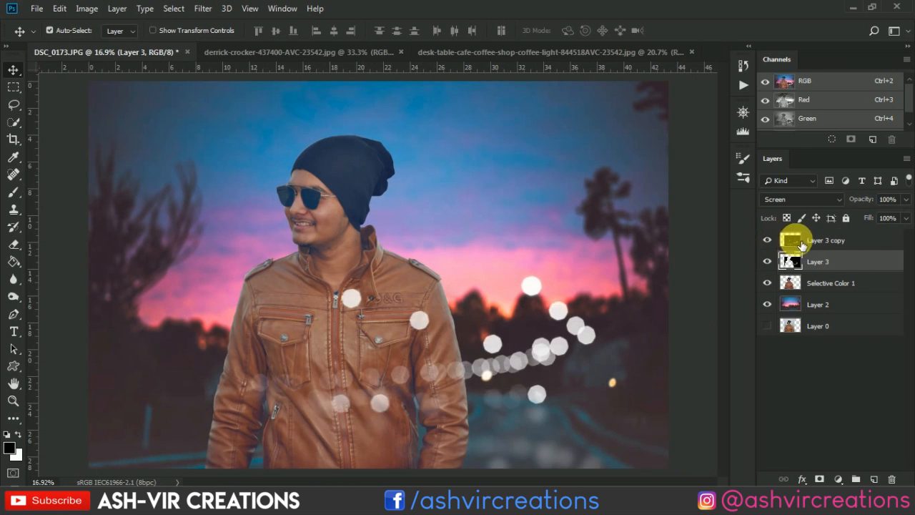
{"action": "left_click", "coordinate": [814, 241]}
{"action": "scroll", "coordinate": [516, 311], "scroll_direction": "down", "scroll_amount": 1}
{"action": "scroll", "coordinate": [517, 311], "scroll_direction": "down", "scroll_amount": 1}
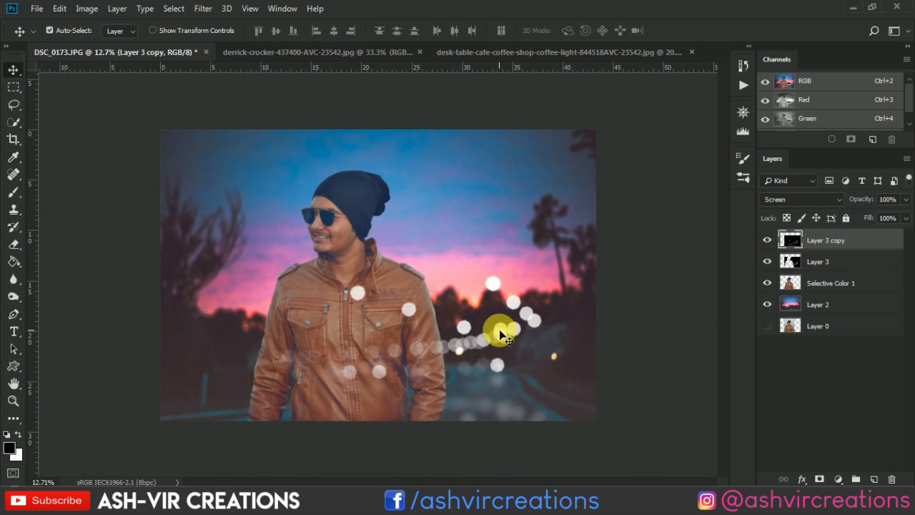
{"action": "left_click_drag", "start_coordinate": [500, 333], "coordinate": [387, 329]}
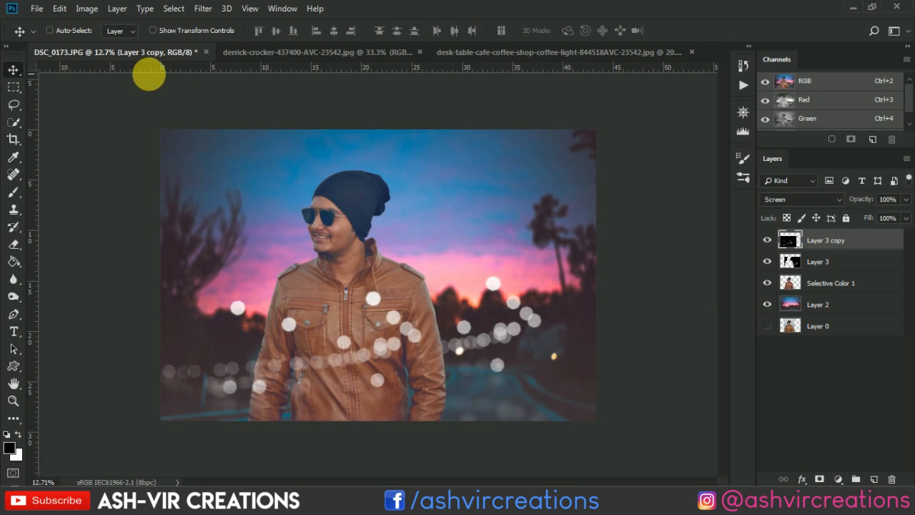
- Start Free Transform on Layer 3 copy, rotate it to about 43 degrees, and shift it over the man's lower body
{"action": "key", "text": "ctrl+t"}
{"action": "left_click_drag", "start_coordinate": [525, 192], "coordinate": [535, 403]}
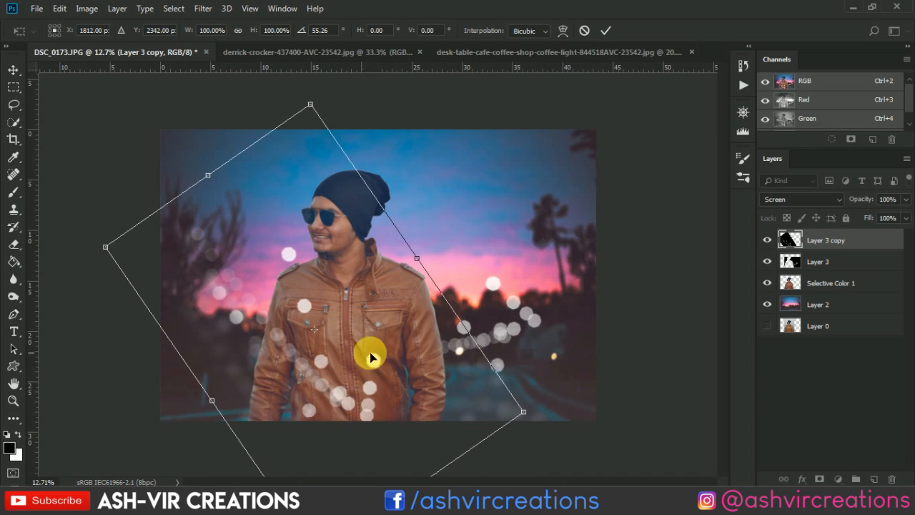
{"action": "left_click_drag", "start_coordinate": [371, 357], "coordinate": [322, 431]}
{"action": "left_click_drag", "start_coordinate": [496, 351], "coordinate": [495, 312]}
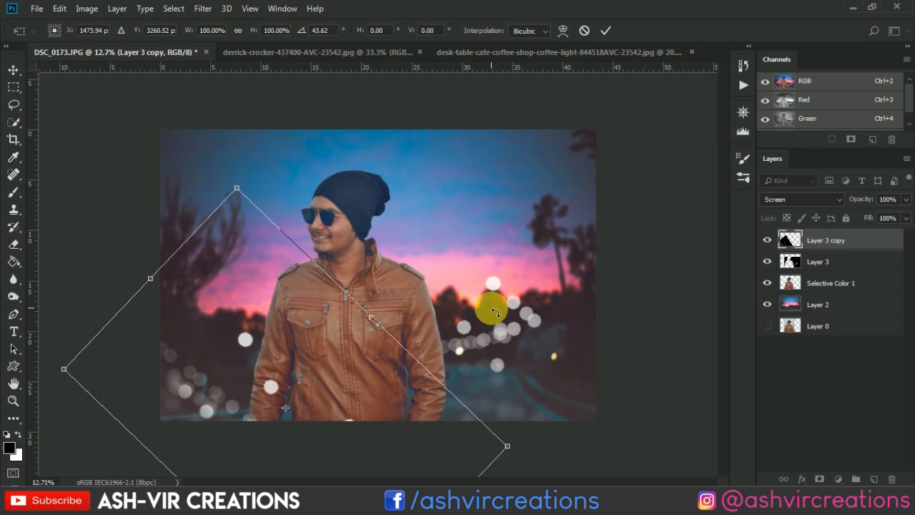
{"action": "left_click_drag", "start_coordinate": [351, 425], "coordinate": [380, 419]}
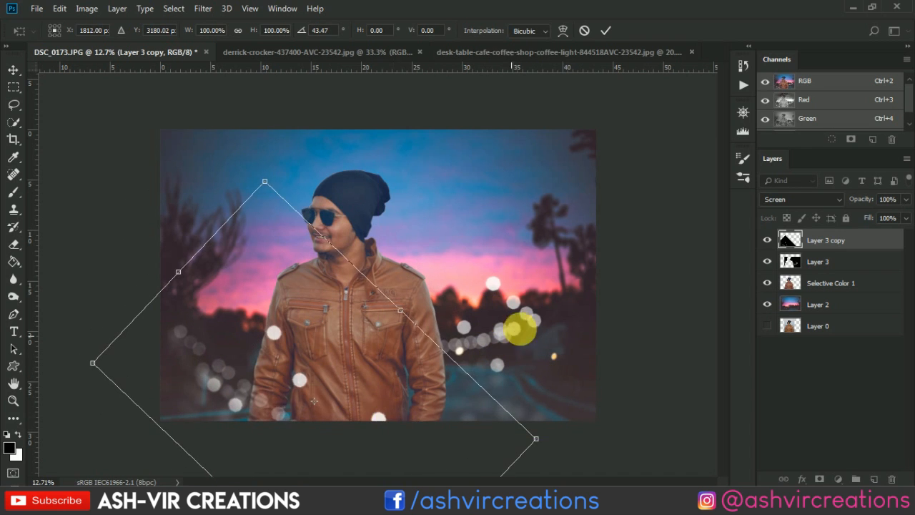
- Flip Layer 3 copy vertically, rotate it to about 4.3 degrees with its lights across the lower left of the photo, and apply the transform
{"action": "left_click_drag", "start_coordinate": [520, 329], "coordinate": [418, 157]}
{"action": "left_click_drag", "start_coordinate": [388, 361], "coordinate": [316, 365]}
{"action": "right_click", "coordinate": [334, 396]}
{"action": "left_click", "coordinate": [375, 376]}
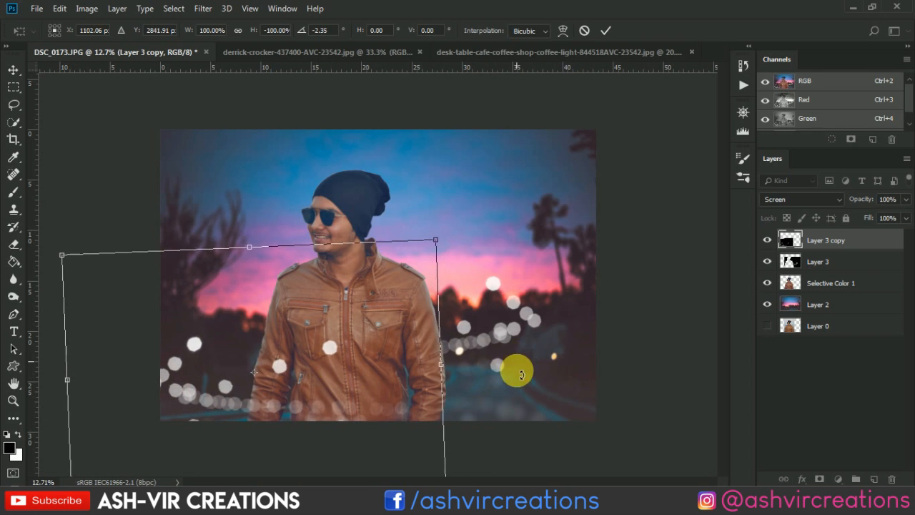
{"action": "left_click_drag", "start_coordinate": [521, 373], "coordinate": [517, 394]}
{"action": "mouse_move", "coordinate": [331, 379]}
{"action": "left_mouse_down"}
{"action": "mouse_move", "coordinate": [364, 380]}
{"action": "mouse_move", "coordinate": [342, 377]}
{"action": "left_mouse_up"}
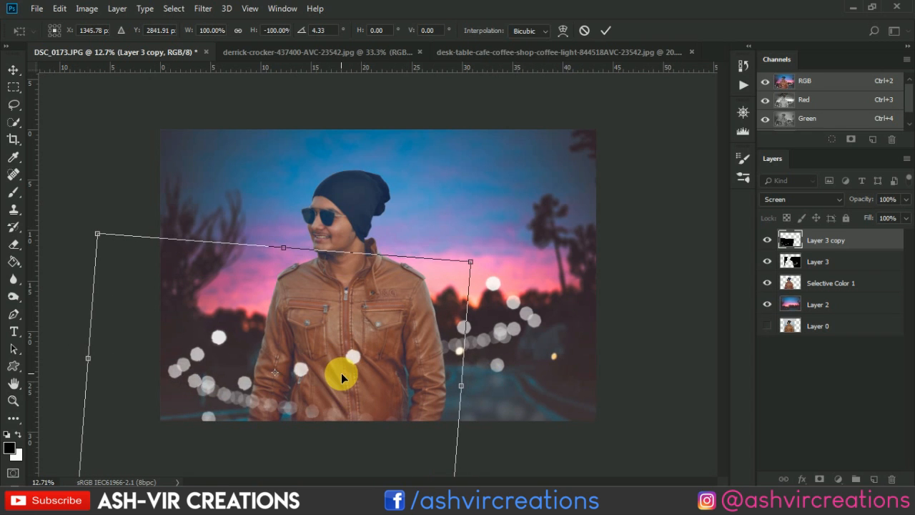
{"action": "key", "text": "Return"}
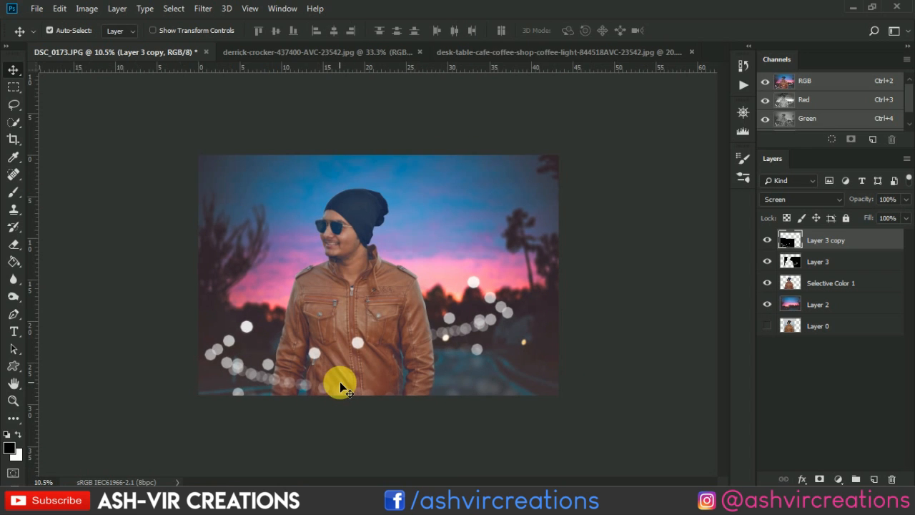
- Apply a Gaussian Blur with a 9.2-pixel radius to Layer 3 copy
{"action": "scroll", "coordinate": [341, 382], "scroll_direction": "up", "scroll_amount": 1}
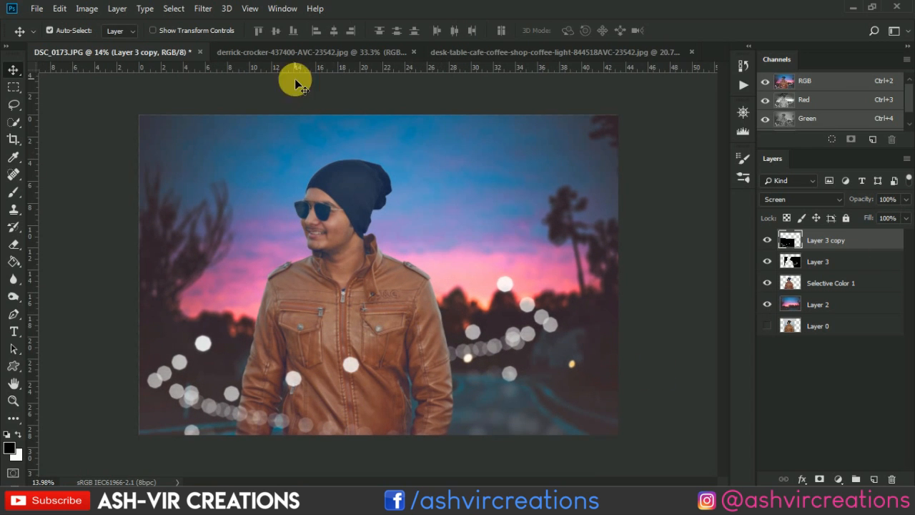
{"action": "left_click", "coordinate": [212, 10]}
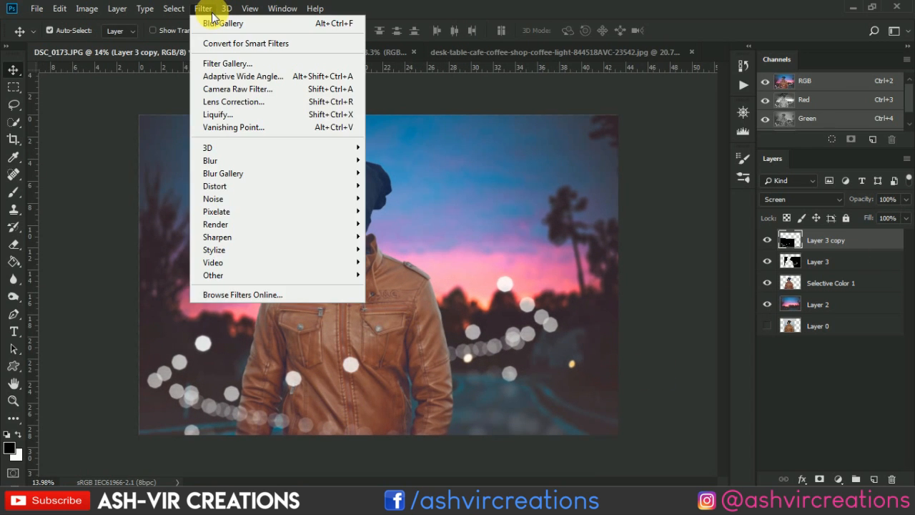
{"action": "mouse_move", "coordinate": [228, 161]}
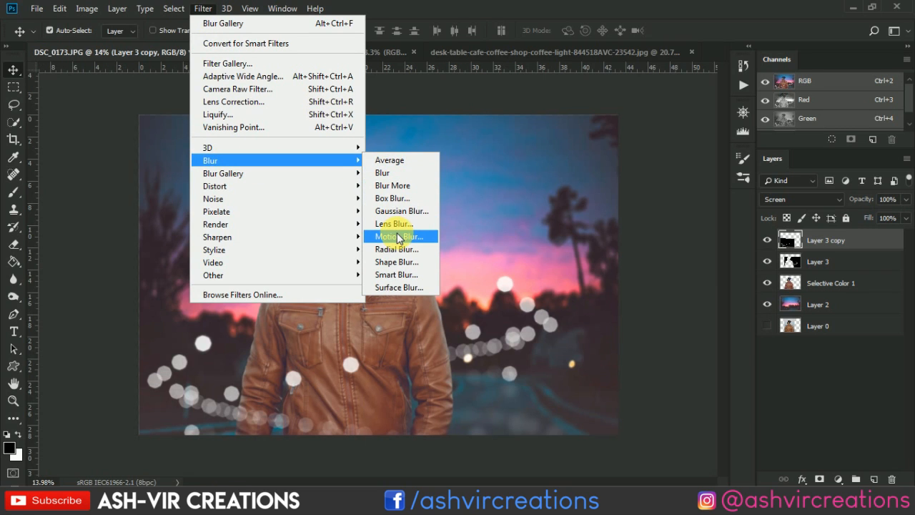
{"action": "left_click", "coordinate": [403, 211]}
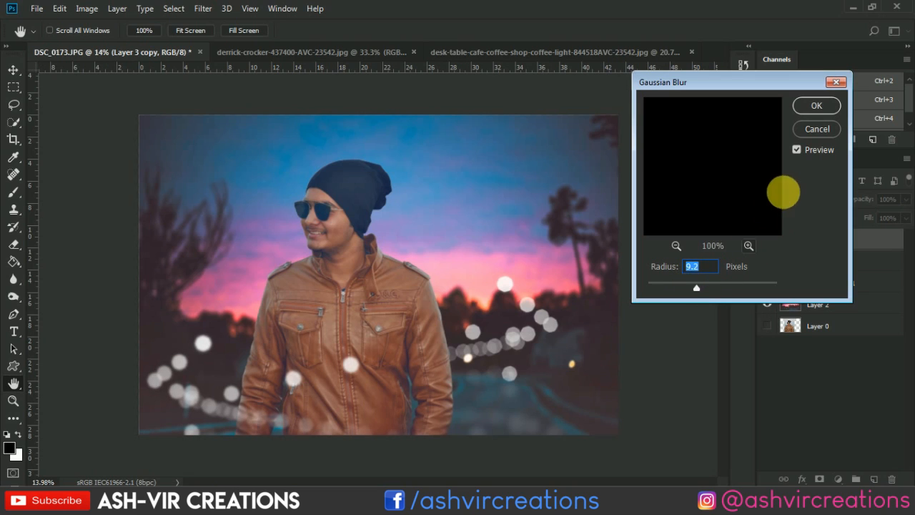
{"action": "left_click", "coordinate": [796, 150]}
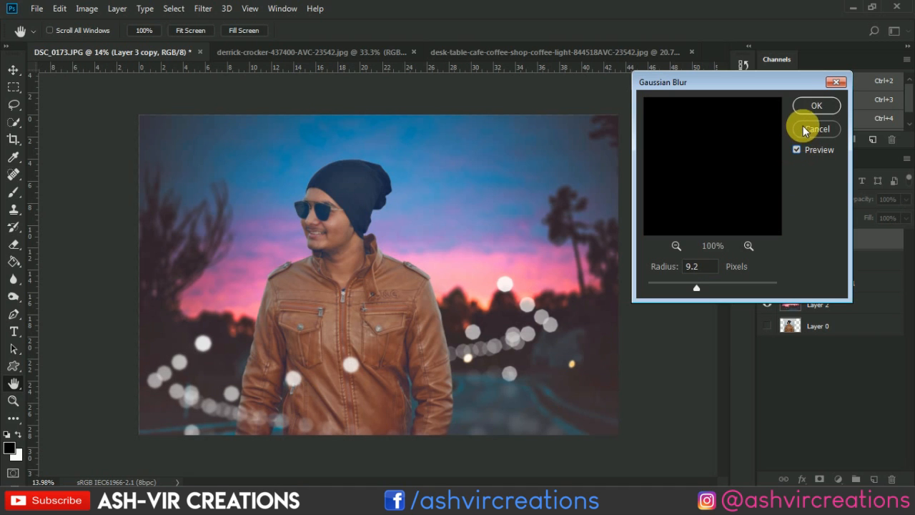
{"action": "left_click", "coordinate": [814, 104]}
- Examine the blurred bokeh lights around and in front of the man, up close and across the whole composite
{"action": "scroll", "coordinate": [315, 400], "scroll_direction": "up", "scroll_amount": 3}
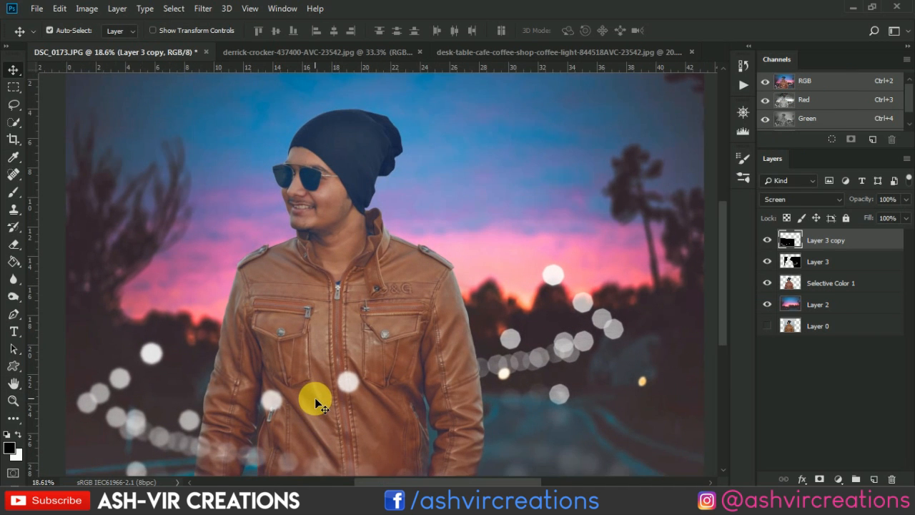
{"action": "left_click_drag", "start_coordinate": [330, 376], "coordinate": [363, 309]}
{"action": "scroll", "coordinate": [362, 312], "scroll_direction": "down", "scroll_amount": 3}
{"action": "scroll", "coordinate": [362, 311], "scroll_direction": "down", "scroll_amount": 1}
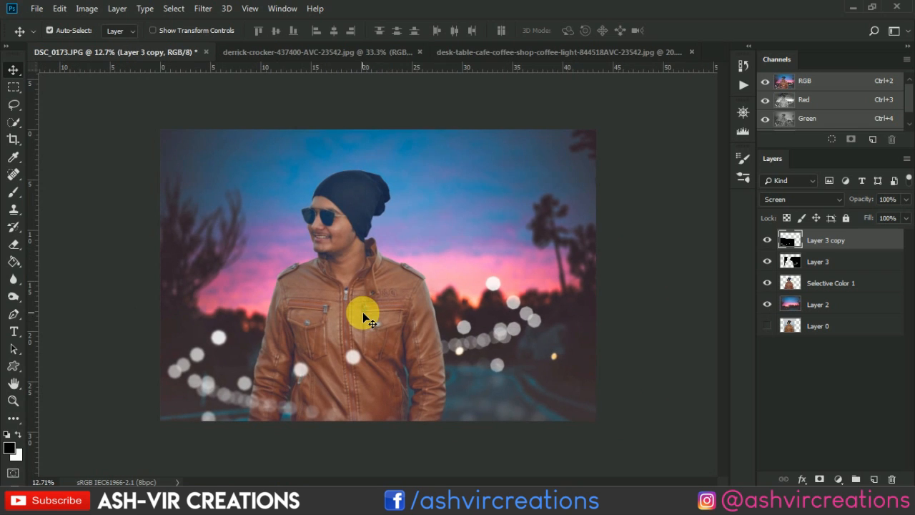
{"action": "left_click_drag", "start_coordinate": [230, 345], "coordinate": [216, 342]}
{"action": "scroll", "coordinate": [216, 340], "scroll_direction": "up", "scroll_amount": 1}
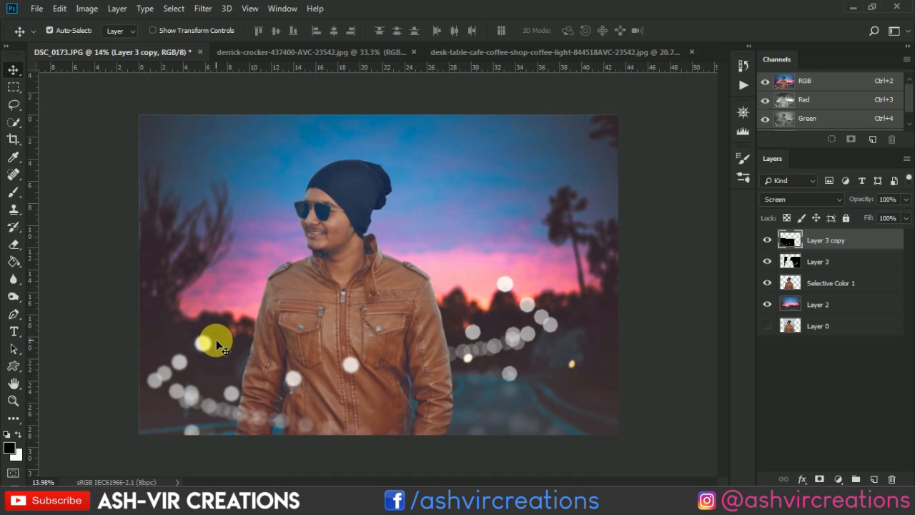
{"action": "scroll", "coordinate": [215, 341], "scroll_direction": "down", "scroll_amount": 4}
{"action": "scroll", "coordinate": [221, 345], "scroll_direction": "up", "scroll_amount": 1}
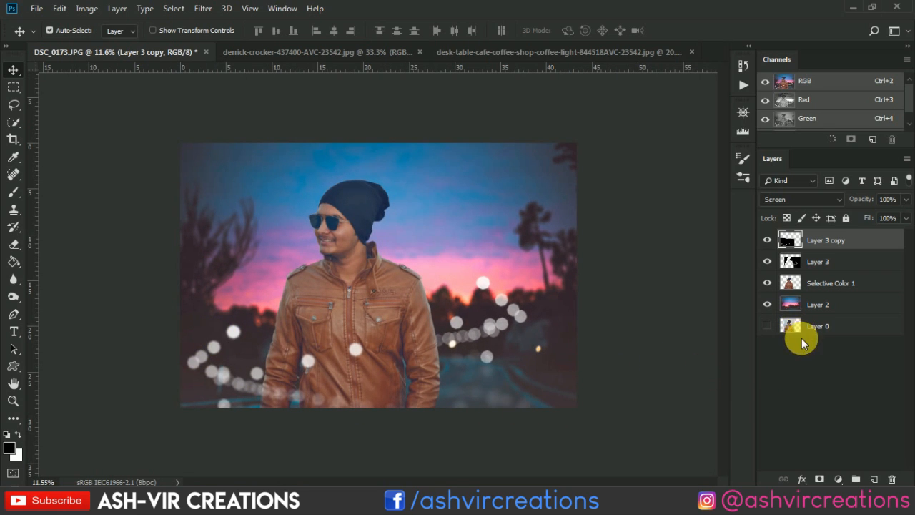
- Add a Color Lookup adjustment with the AVCINE-mood + gold-6.CUBE LUT above Selective Color 1 and clip it to that layer
{"action": "left_click", "coordinate": [827, 287]}
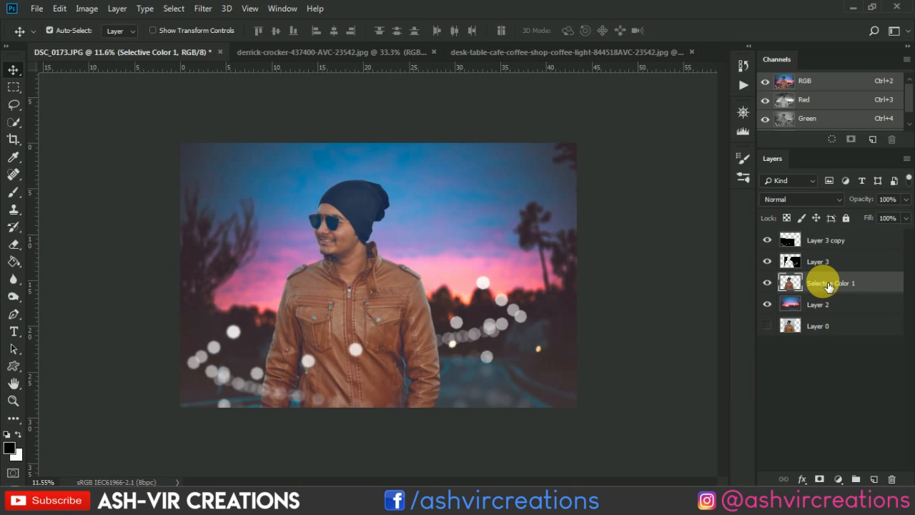
{"action": "scroll", "coordinate": [507, 287], "scroll_direction": "up", "scroll_amount": 1}
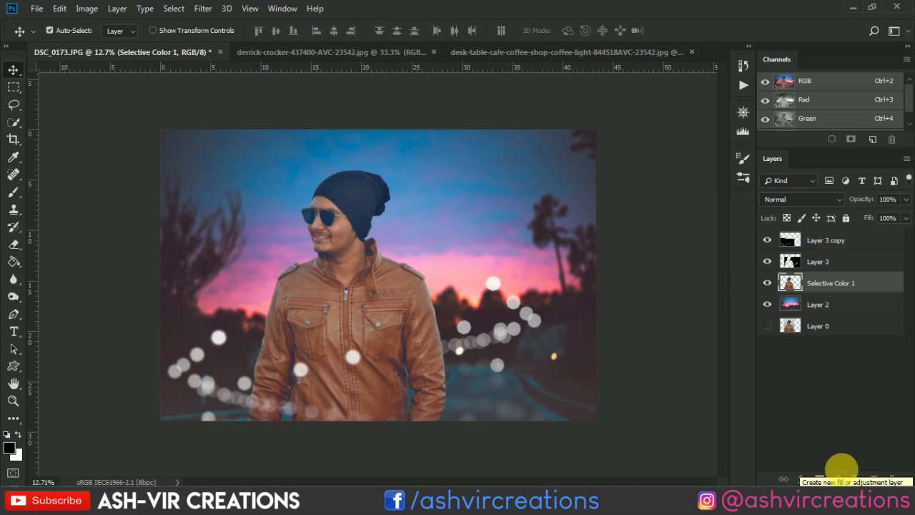
{"action": "left_click", "coordinate": [839, 477]}
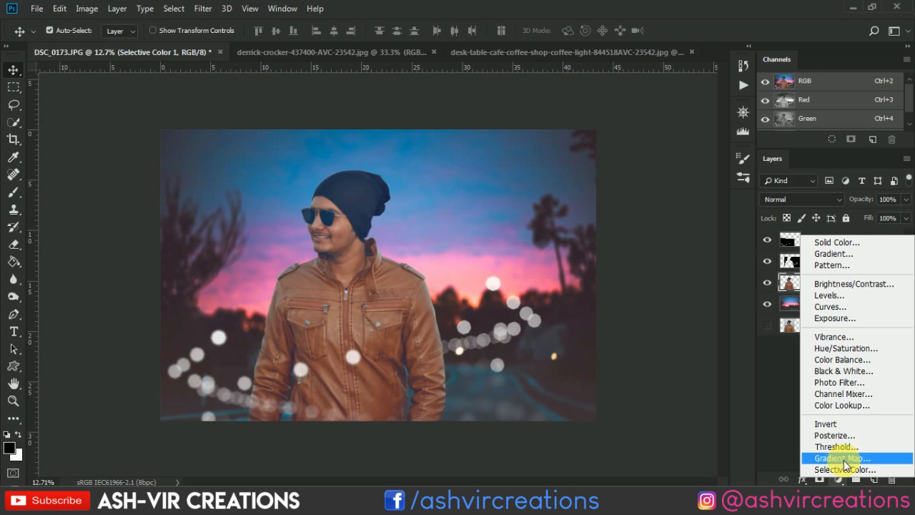
{"action": "left_click", "coordinate": [849, 409]}
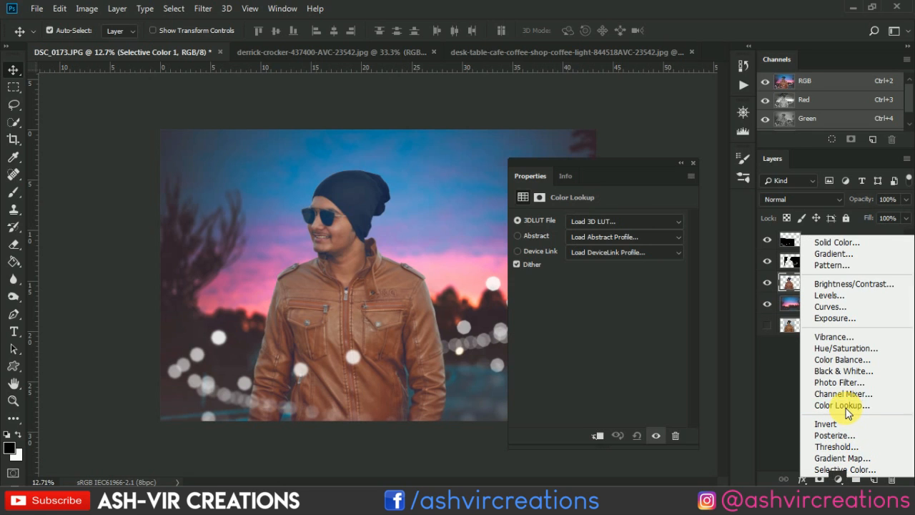
{"action": "left_click", "coordinate": [602, 227]}
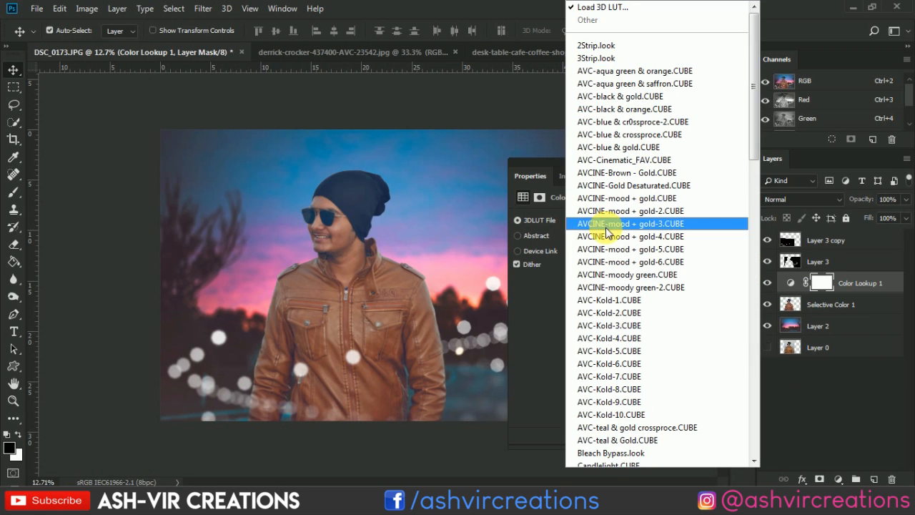
{"action": "left_click", "coordinate": [636, 262]}
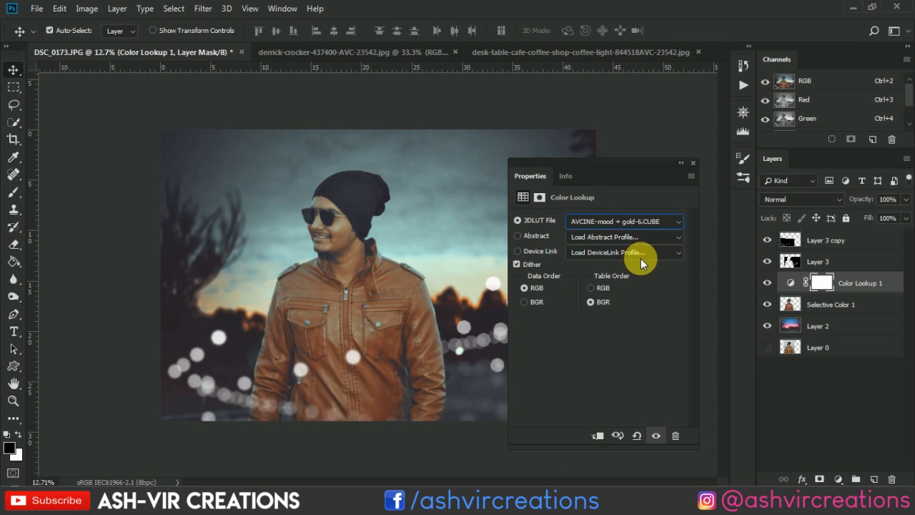
{"action": "left_click", "coordinate": [599, 435]}
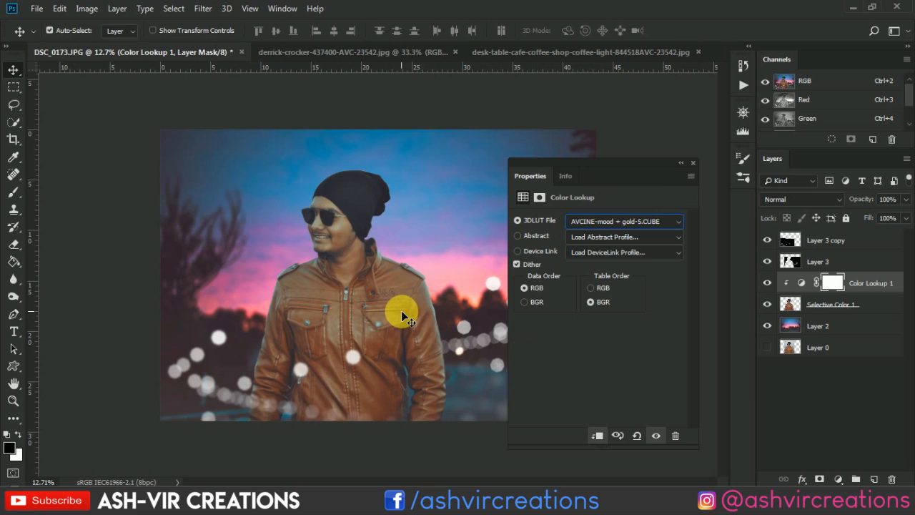
- Try the AVCINE-mood + gold-5, gold-4 and AVCINE-moody green-2 LUTs on the man's Color Lookup adjustment
{"action": "key", "text": "Up"}
{"action": "key", "text": "Up"}
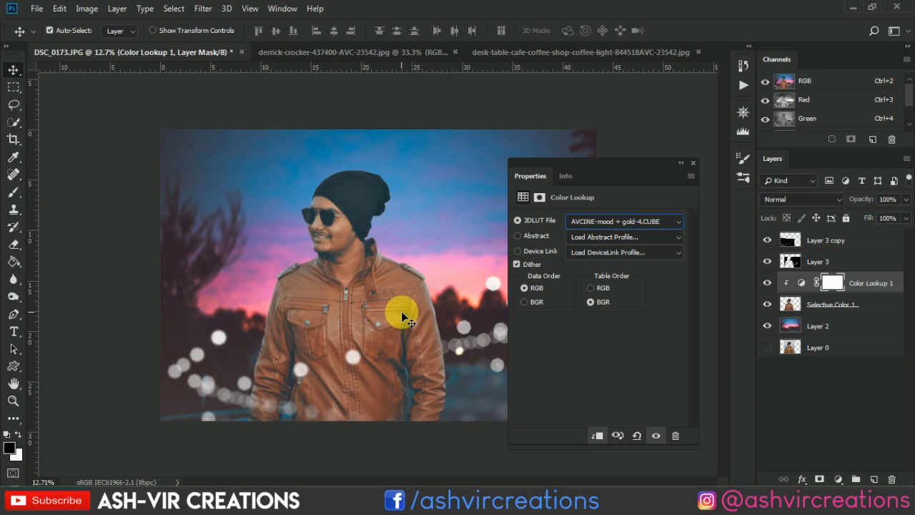
{"action": "left_click", "coordinate": [594, 223]}
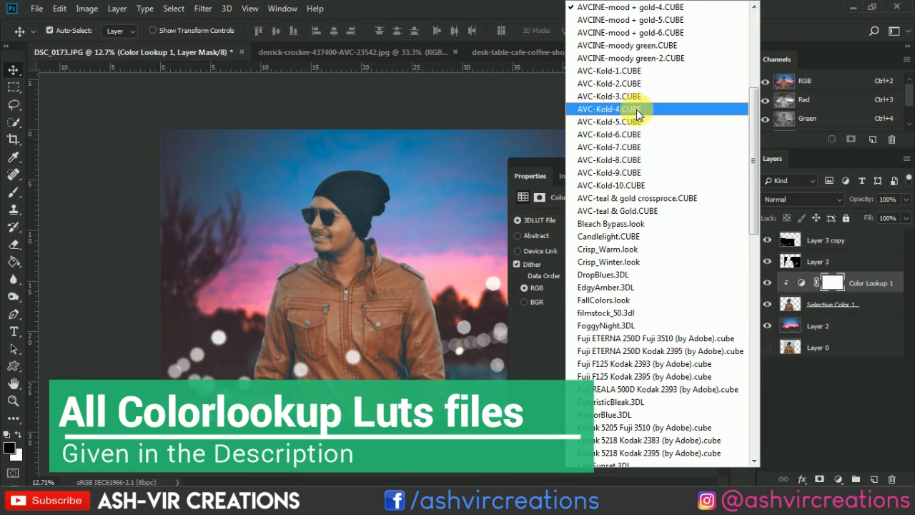
{"action": "left_click", "coordinate": [645, 60]}
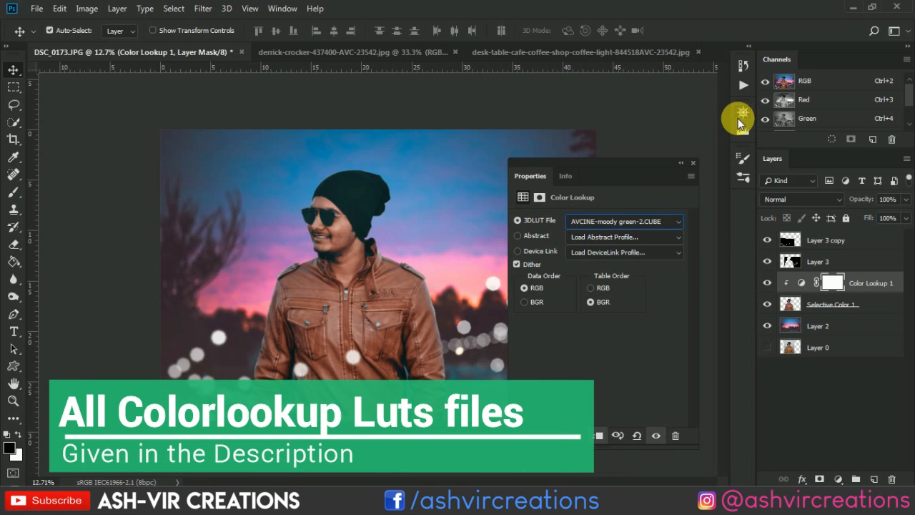
- Preview the preceding LUTs one by one, including AVCINE-mood + gold-5, AVC-blue & crossproce and 3Strip.look, and cancel loading an external LUT file
{"action": "key", "text": "Up"}
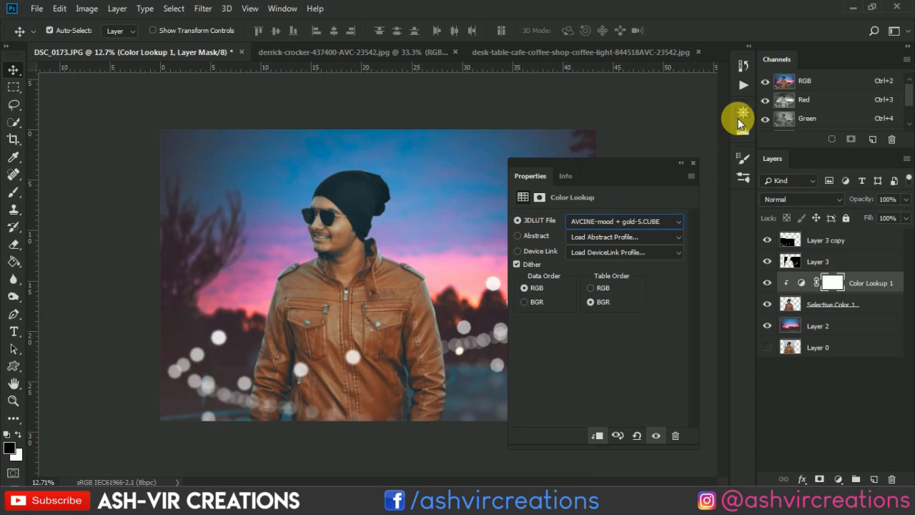
{"action": "key", "text": "Up"}
{"action": "key", "text": "Up"}
{"action": "key", "text": "Up"}
{"action": "key", "text": "Up"}
{"action": "key", "text": "Up"}
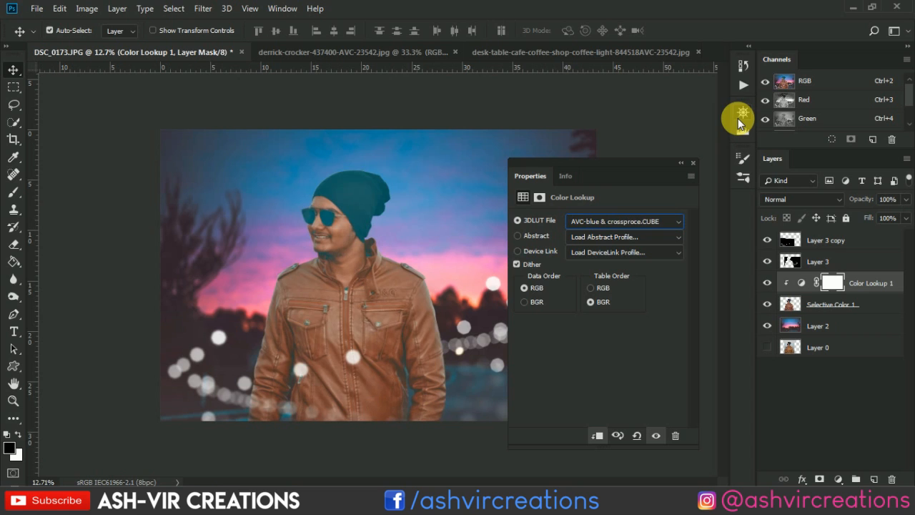
{"action": "key", "text": "Up"}
{"action": "key", "text": "Up"}
{"action": "key", "text": "Up"}
{"action": "key", "text": "Up"}
{"action": "key", "text": "Up"}
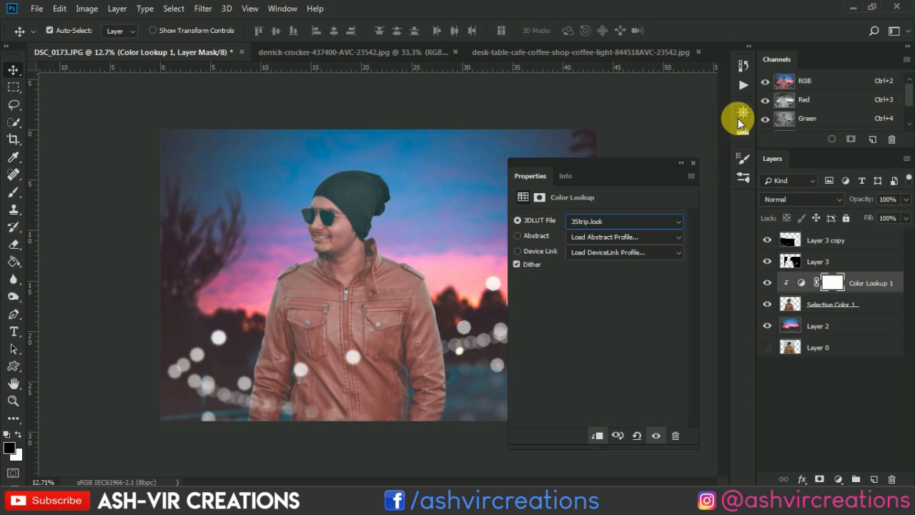
{"action": "key", "text": "Up"}
{"action": "key", "text": "Up"}
{"action": "key", "text": "Up"}
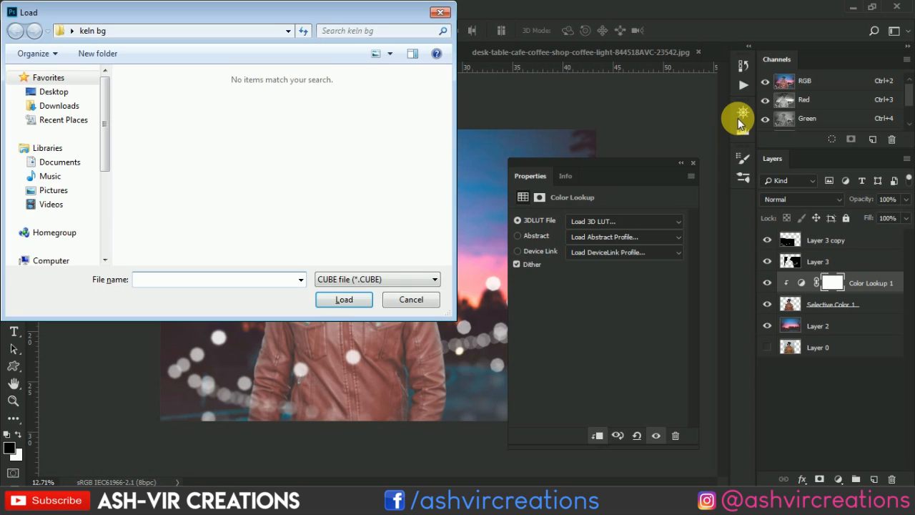
{"action": "key", "text": "Escape"}
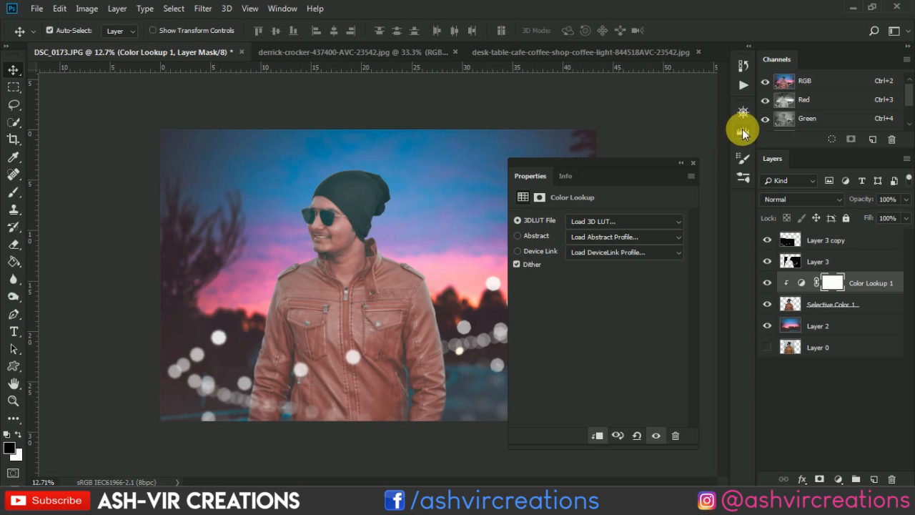
- Set the 3D LUT of the man's Color Lookup adjustment to AVCINE-mood + gold.CUBE
{"action": "left_click", "coordinate": [597, 221]}
{"action": "left_click", "coordinate": [599, 223]}
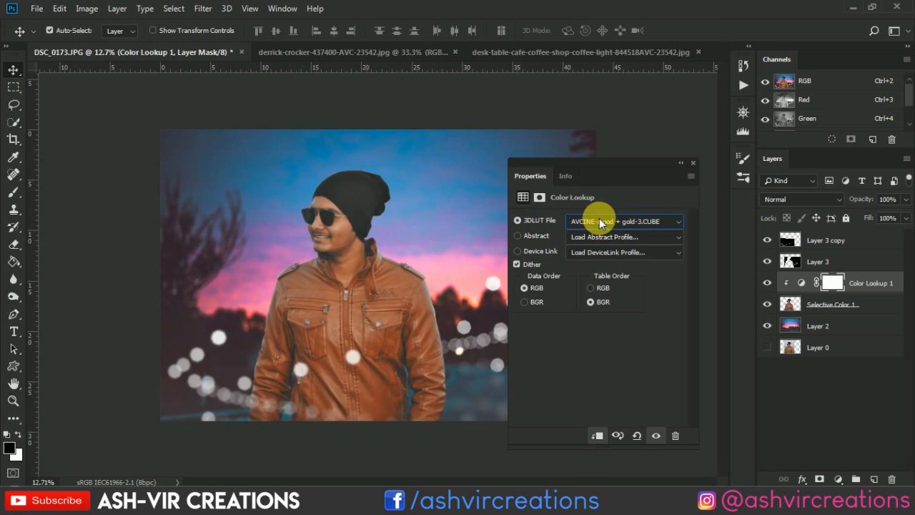
{"action": "key", "text": "Up"}
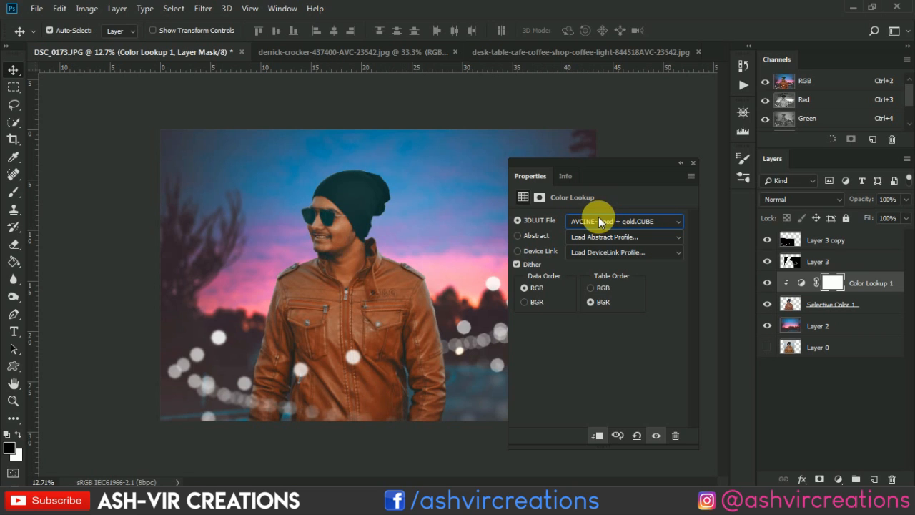
- Try the AVCINE-mood + gold-2.CUBE LUT on the man and compare the image with the Color Lookup adjustment hidden and shown
{"action": "key", "text": "Down"}
{"action": "left_click", "coordinate": [771, 281]}
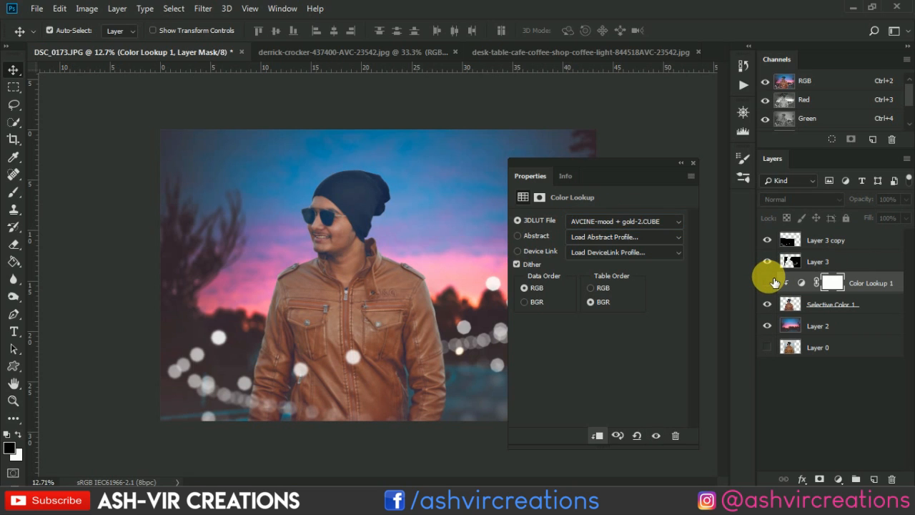
{"action": "left_click", "coordinate": [772, 281]}
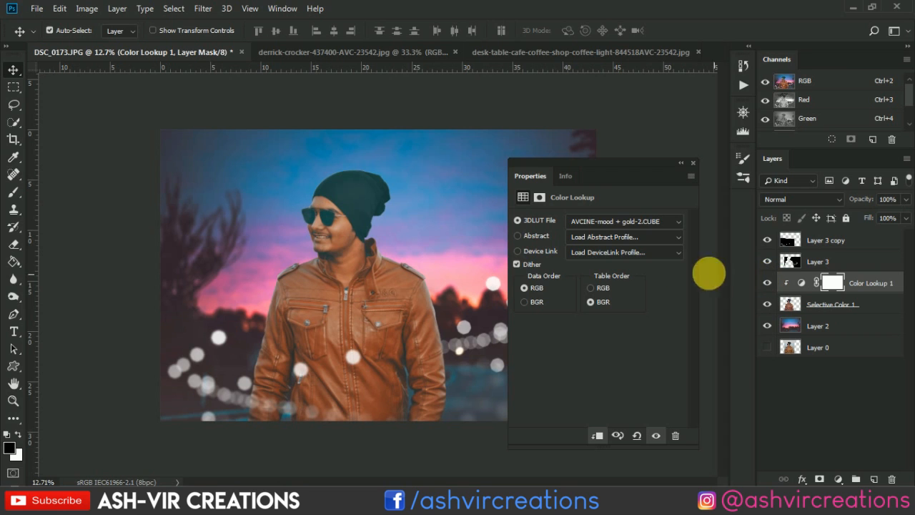
- Set the man's Color Lookup adjustment to the AVC-Cinematic_FAV.CUBE LUT and compare the image with and without it
{"action": "left_click", "coordinate": [626, 223]}
{"action": "left_click", "coordinate": [658, 54]}
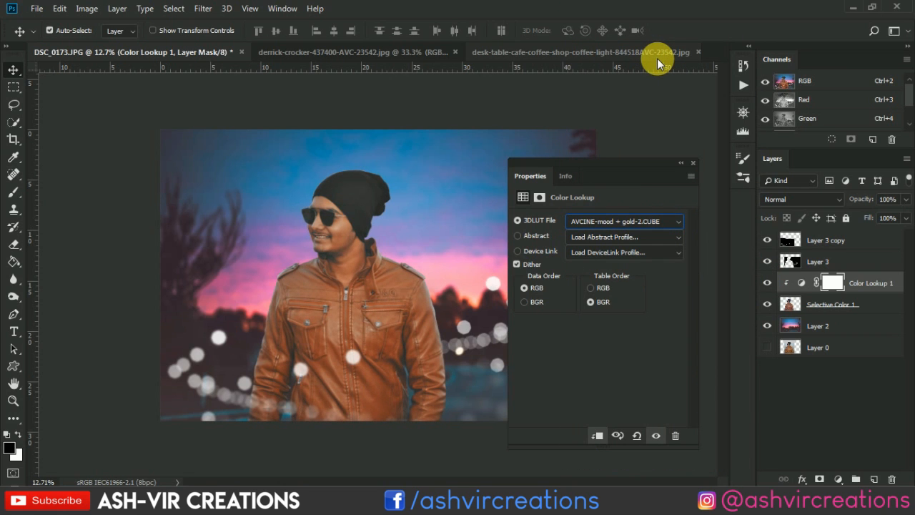
{"action": "key", "text": "Up"}
{"action": "key", "text": "Up"}
{"action": "key", "text": "Up"}
{"action": "key", "text": "Up"}
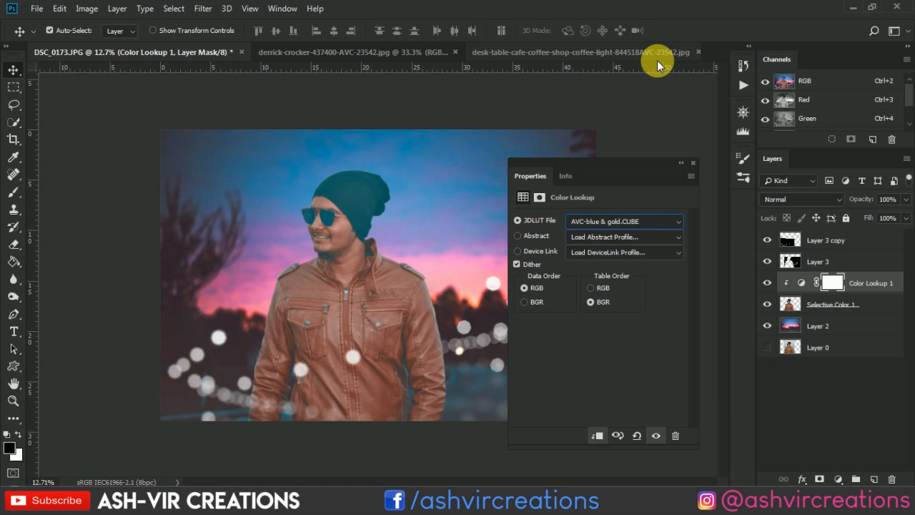
{"action": "key", "text": "Down"}
{"action": "key", "text": "Up"}
{"action": "key", "text": "Down"}
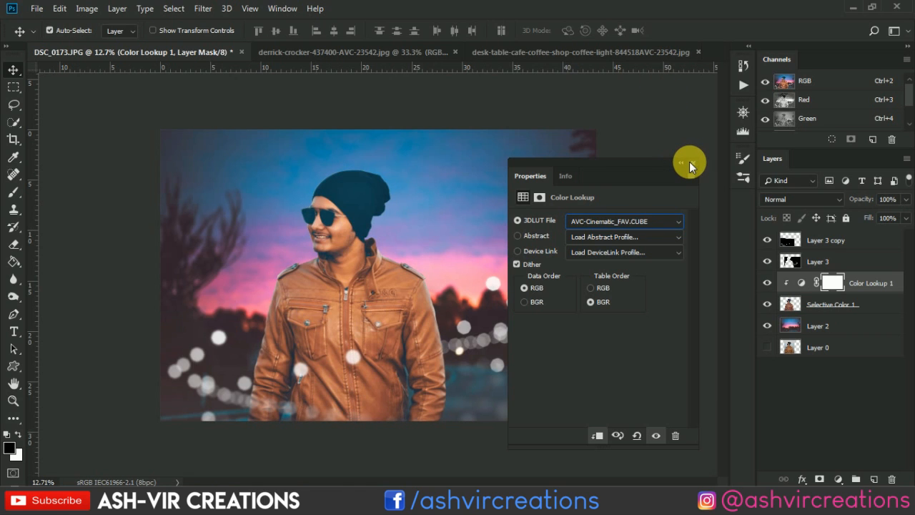
{"action": "left_click", "coordinate": [689, 163]}
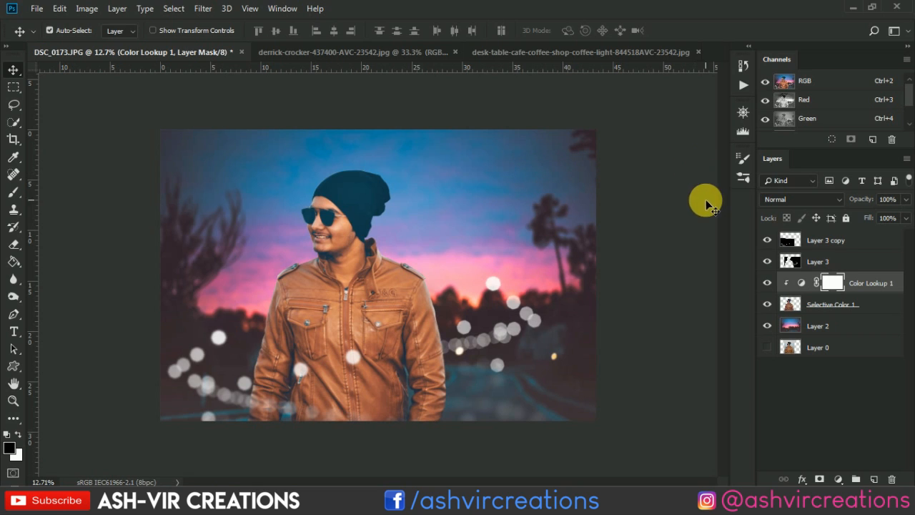
{"action": "left_click", "coordinate": [766, 283]}
{"action": "left_click", "coordinate": [766, 283]}
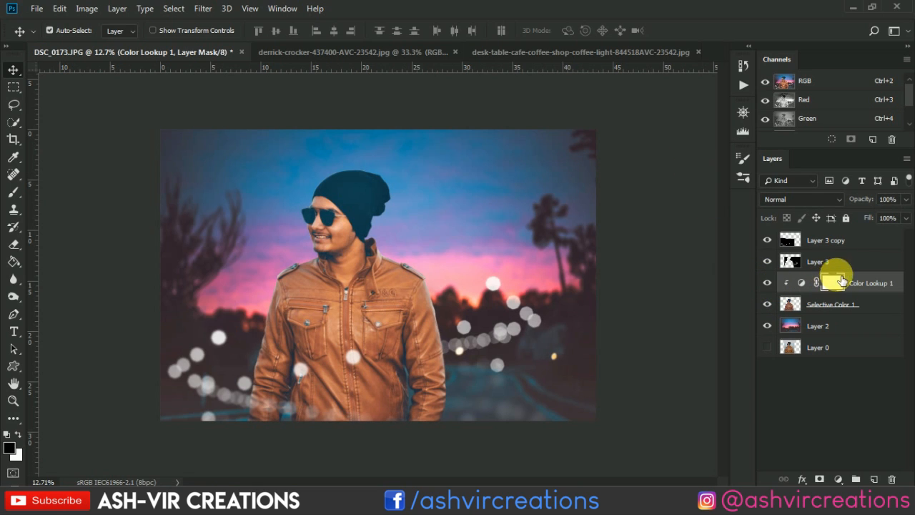
- Try the Soft Light, Multiply and Screen blend modes on Color Lookup 1, then return it to Normal
{"action": "left_click", "coordinate": [835, 200]}
{"action": "left_click", "coordinate": [819, 168]}
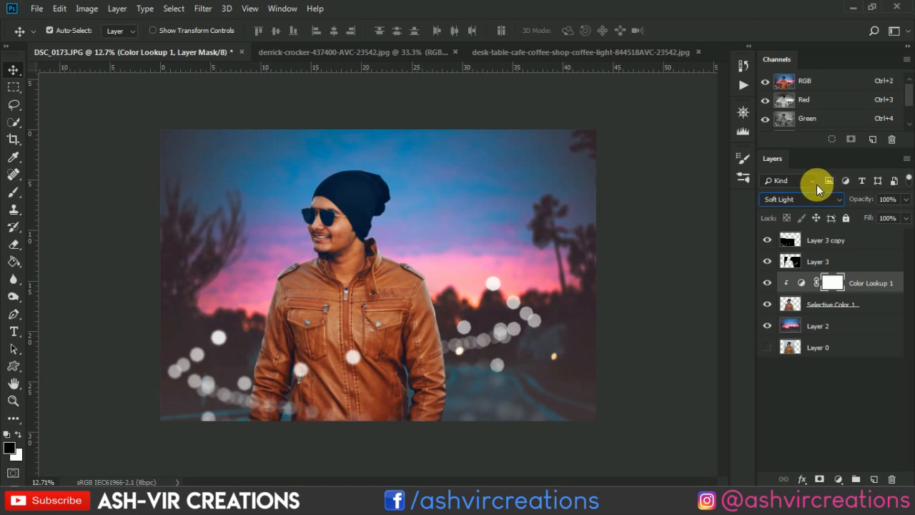
{"action": "left_click", "coordinate": [814, 200]}
{"action": "left_click", "coordinate": [802, 48]}
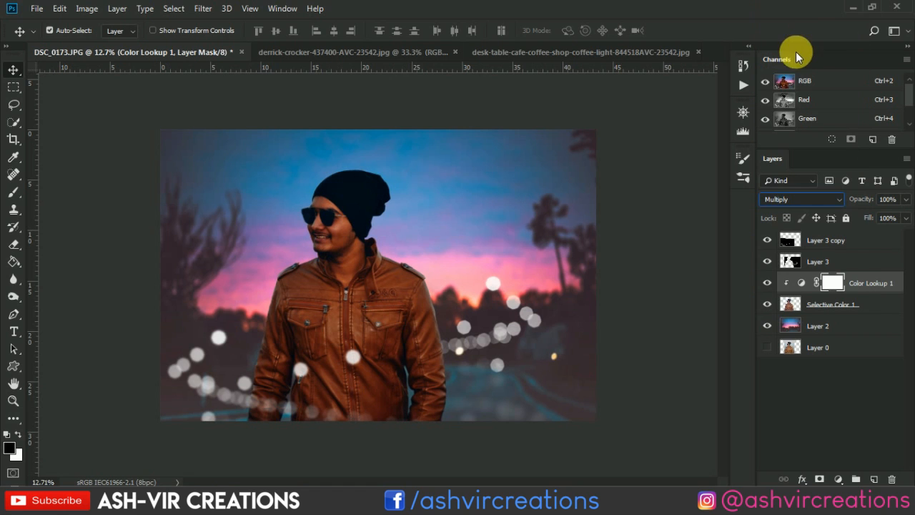
{"action": "left_click", "coordinate": [786, 197]}
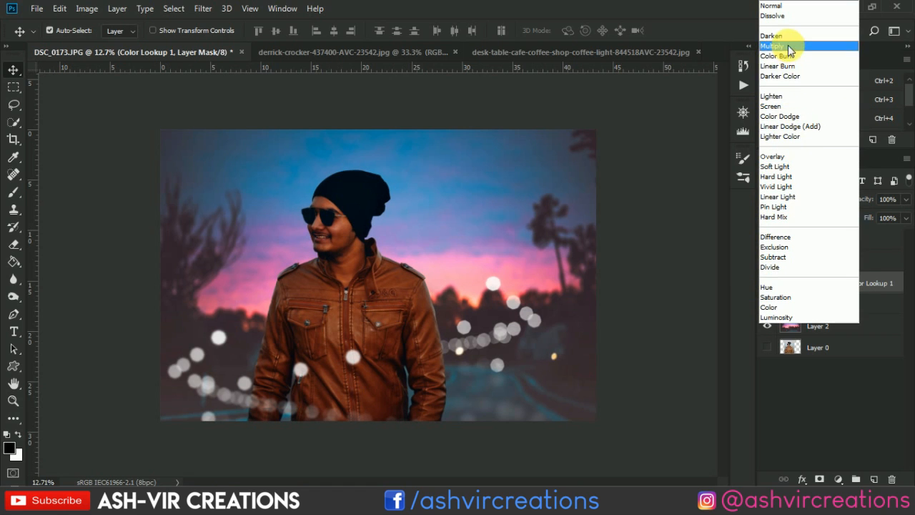
{"action": "left_click", "coordinate": [772, 106]}
{"action": "left_click", "coordinate": [822, 200]}
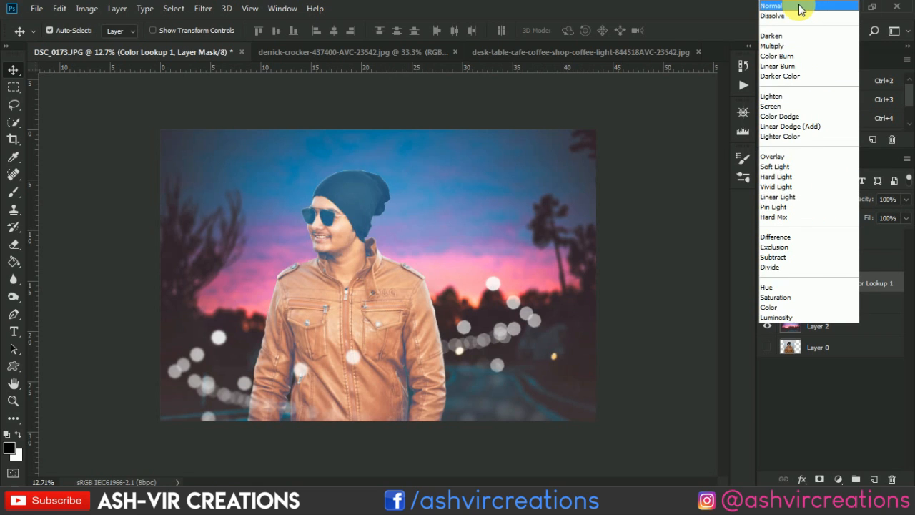
{"action": "left_click", "coordinate": [799, 7]}
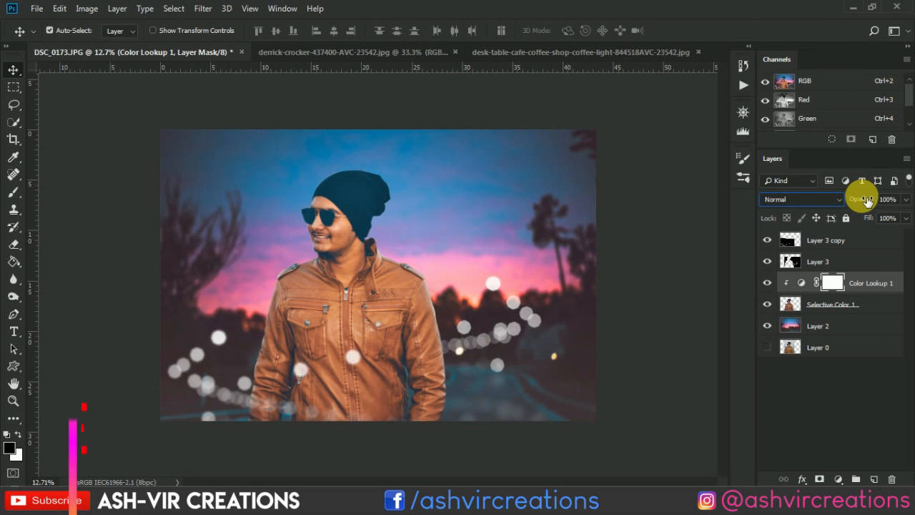
- Lower the opacity of Color Lookup 1 to 56% and compare the man with the adjustment hidden and shown
{"action": "left_click_drag", "start_coordinate": [861, 200], "coordinate": [805, 205]}
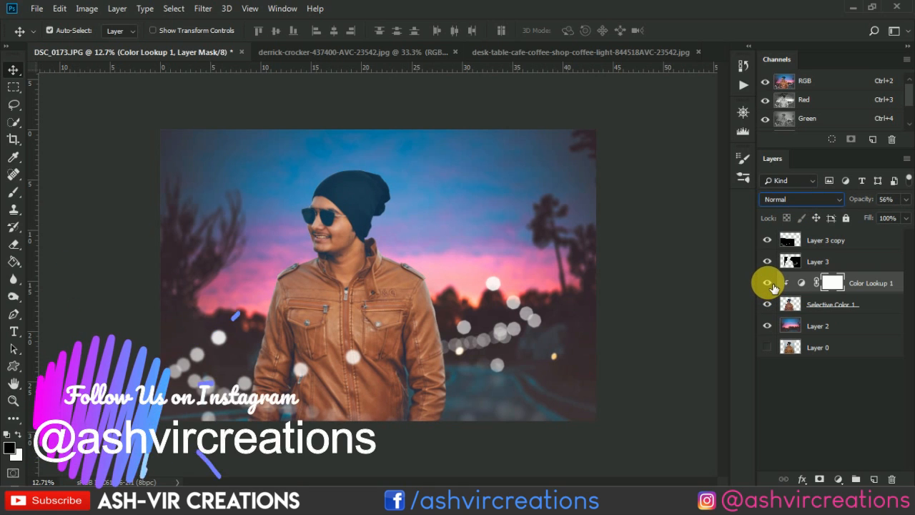
{"action": "left_click", "coordinate": [768, 283]}
{"action": "left_click", "coordinate": [768, 283]}
{"action": "left_click", "coordinate": [768, 283]}
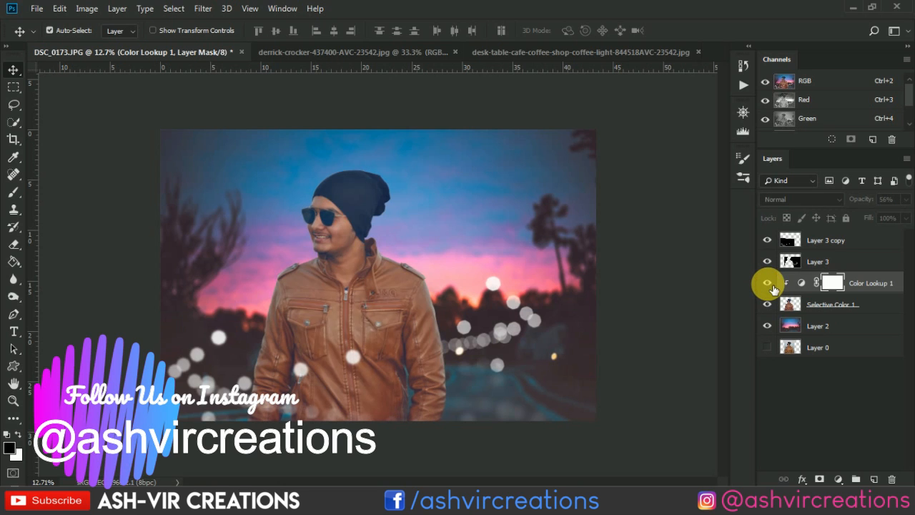
{"action": "left_click", "coordinate": [769, 283]}
{"action": "left_click", "coordinate": [768, 283]}
{"action": "left_click", "coordinate": [769, 283]}
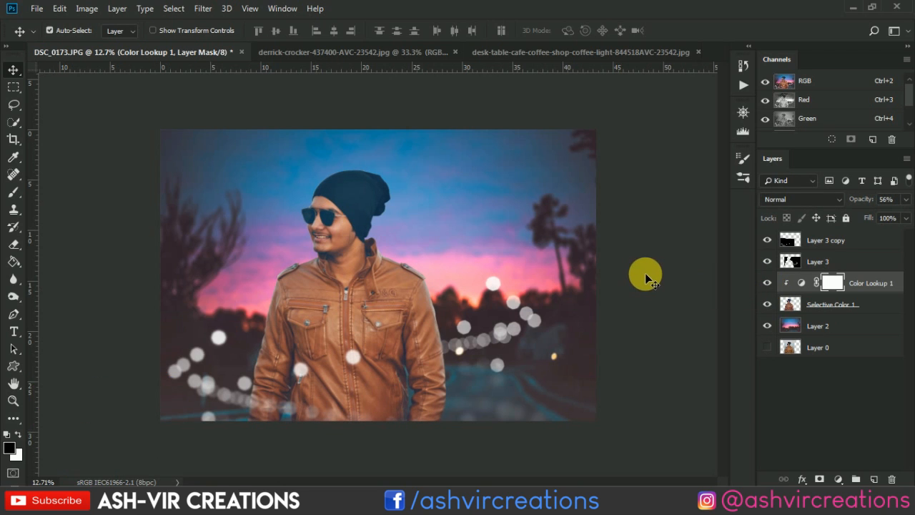
- Add a Solid Color fill layer in near-black #060606 above Layer 3 copy
{"action": "left_click", "coordinate": [882, 243]}
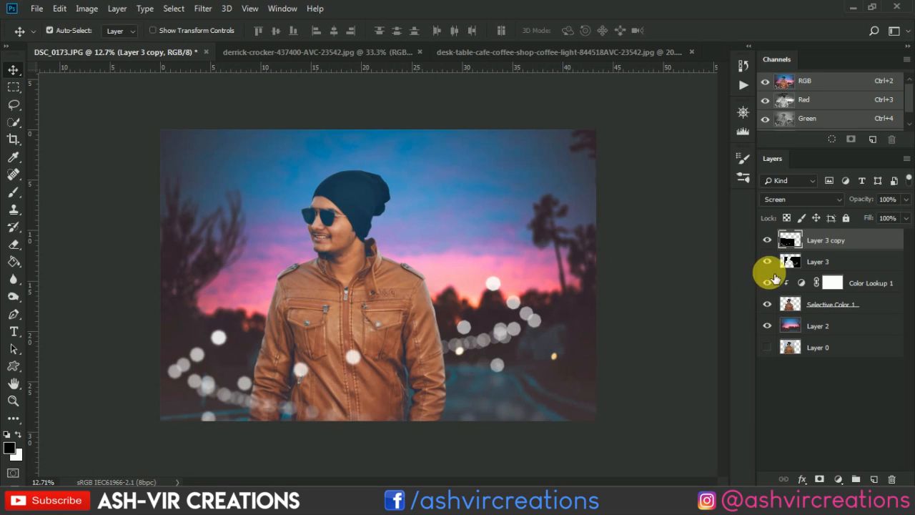
{"action": "left_click", "coordinate": [838, 478]}
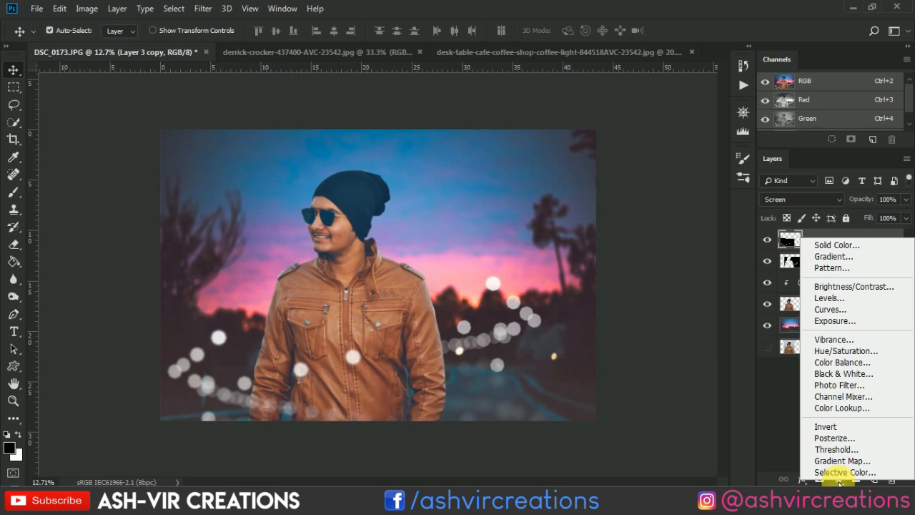
{"action": "left_click", "coordinate": [852, 249]}
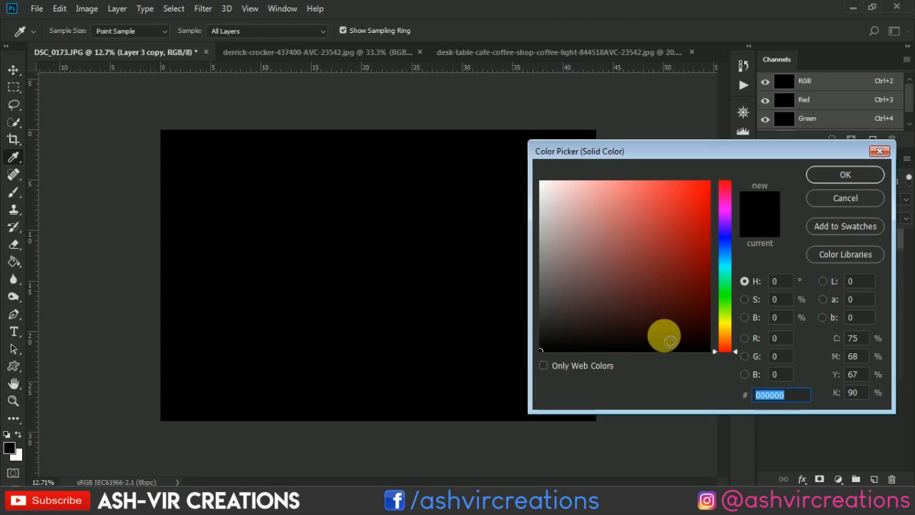
{"action": "left_click_drag", "start_coordinate": [551, 343], "coordinate": [541, 348]}
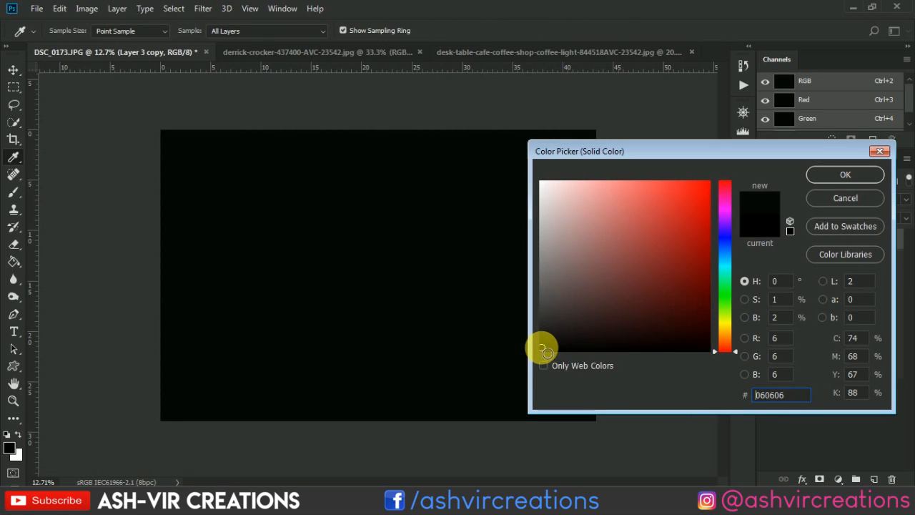
{"action": "left_click", "coordinate": [821, 173]}
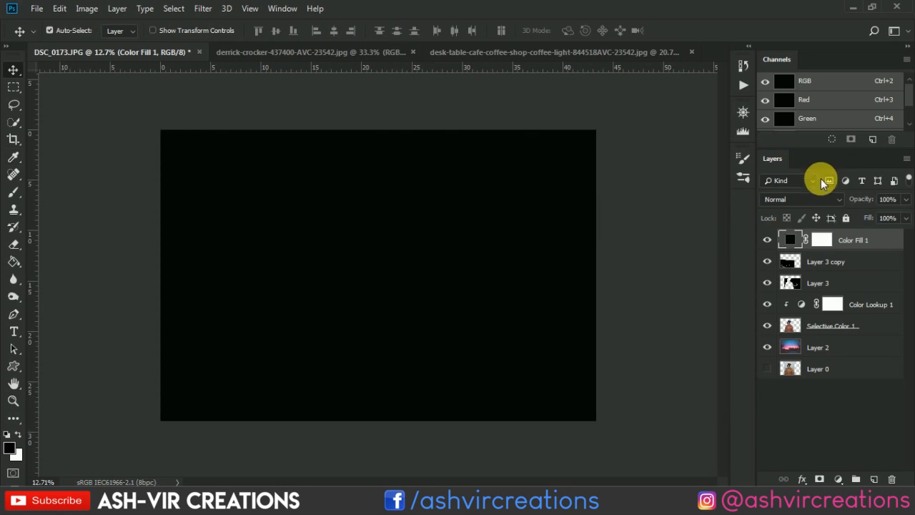
- Target the color fill layer's mask and set up a Soft Round brush at 2700 px
{"action": "left_click", "coordinate": [827, 241]}
{"action": "scroll", "coordinate": [538, 236], "scroll_direction": "up", "scroll_amount": 2}
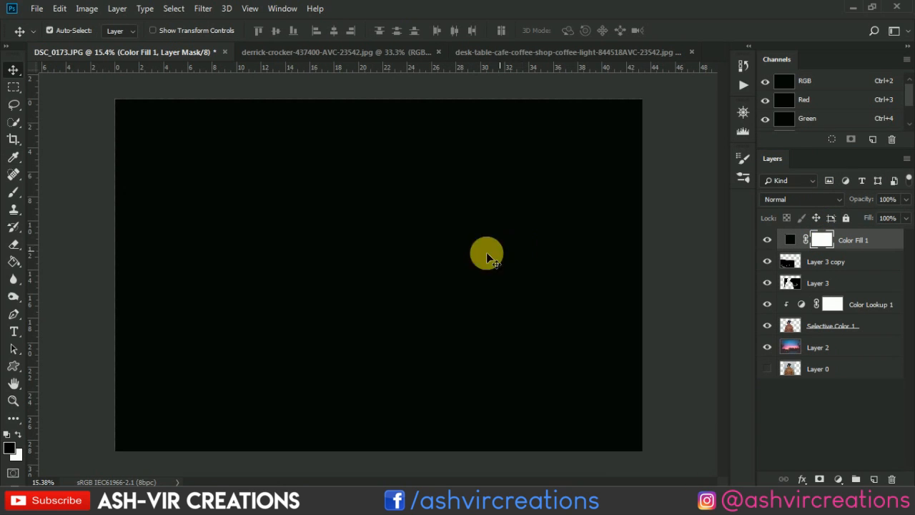
{"action": "left_click", "coordinate": [14, 193]}
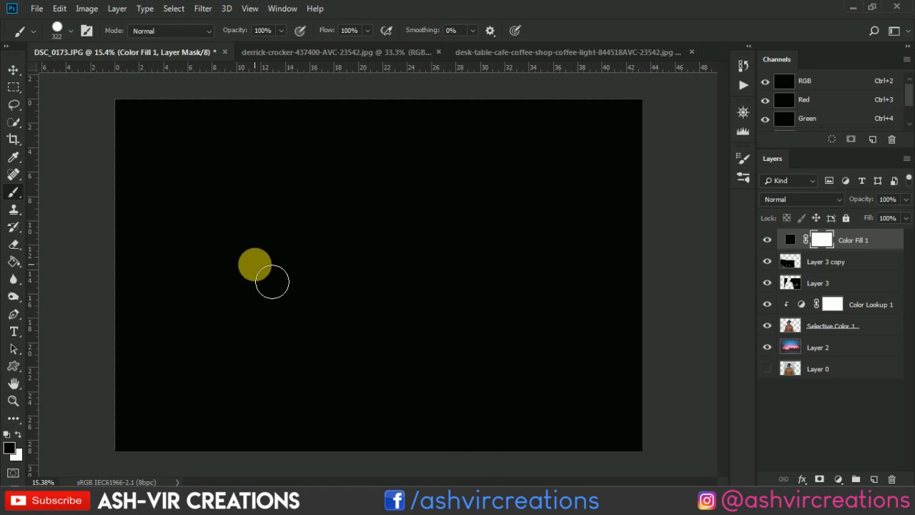
{"action": "right_click", "coordinate": [305, 265]}
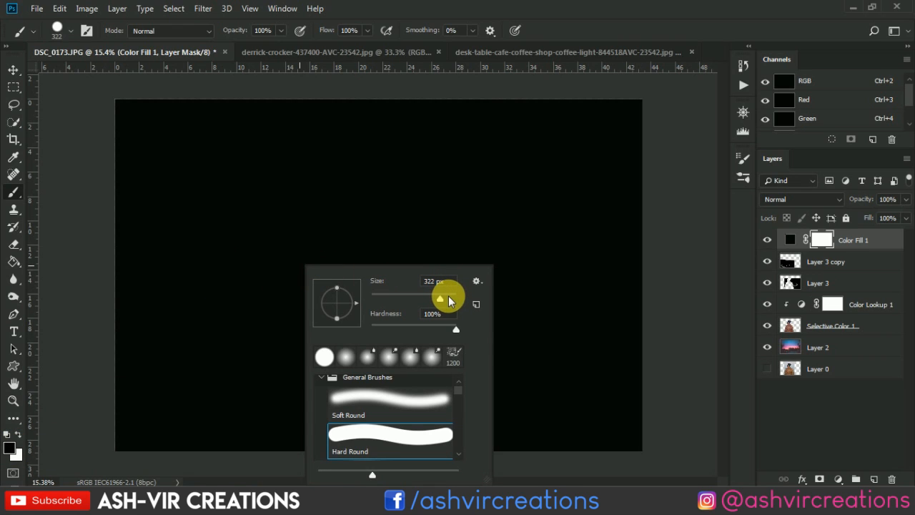
{"action": "mouse_move", "coordinate": [449, 300]}
{"action": "left_mouse_down"}
{"action": "mouse_move", "coordinate": [465, 296]}
{"action": "mouse_move", "coordinate": [453, 299]}
{"action": "left_mouse_up"}
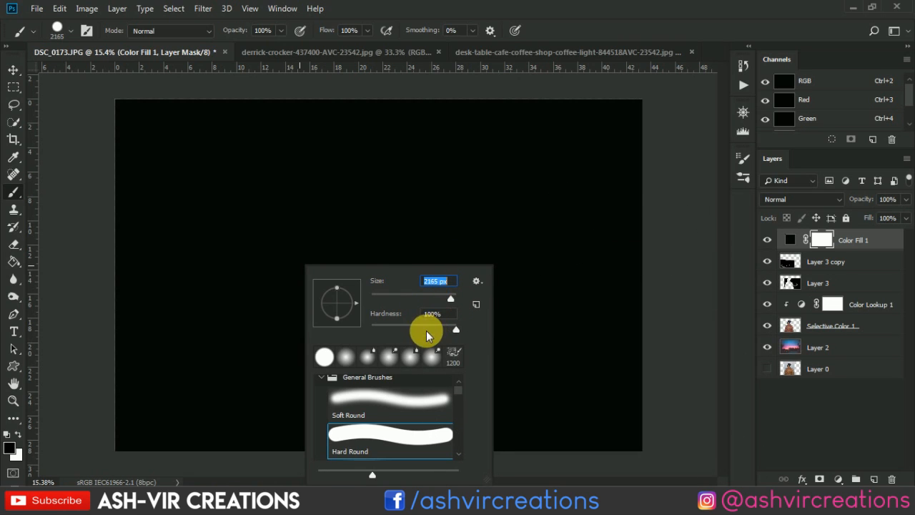
{"action": "double_click", "coordinate": [365, 404]}
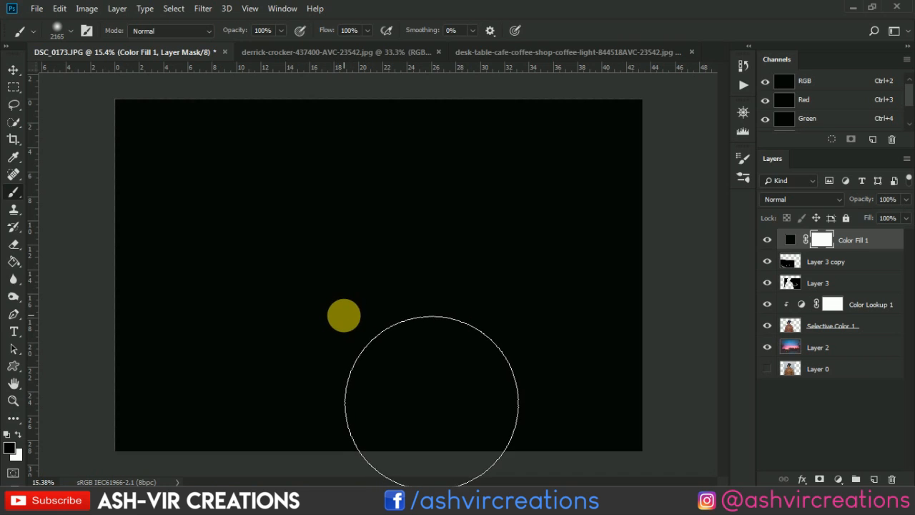
{"action": "key", "text": "bracketright"}
{"action": "key", "text": "bracketright"}
{"action": "key", "text": "bracketright"}
{"action": "key", "text": "bracketright"}
{"action": "key", "text": "bracketright"}
{"action": "key", "text": "bracketright"}
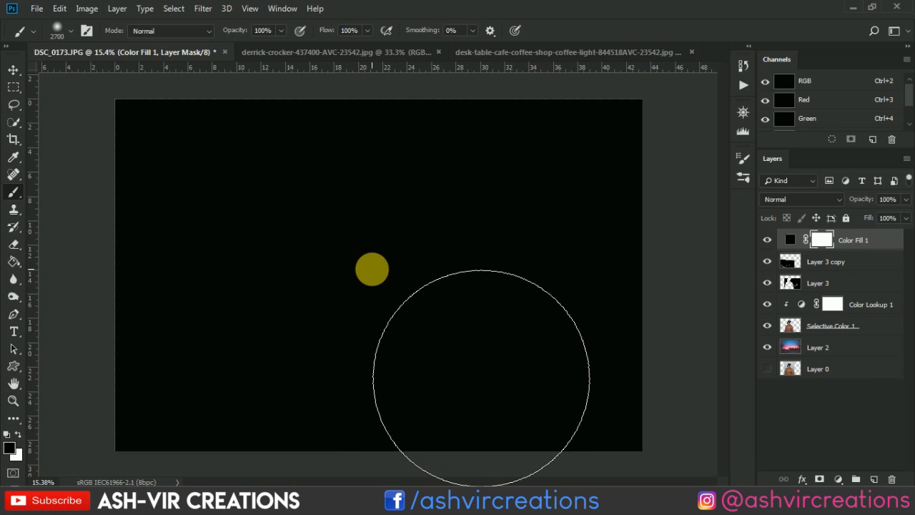
- Try a black dab at the centre of the fill mask with 52% layer opacity, compare the vignette, and undo both changes
{"action": "left_click", "coordinate": [371, 270]}
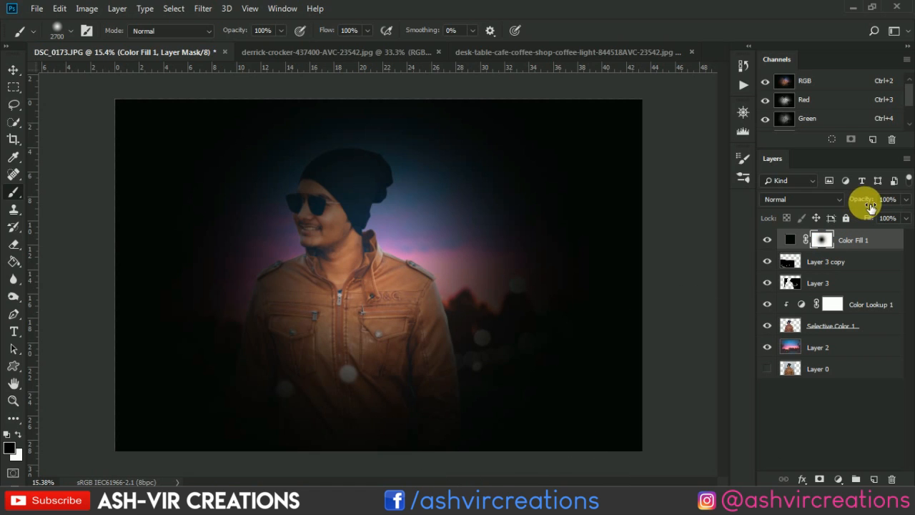
{"action": "left_click_drag", "start_coordinate": [870, 205], "coordinate": [837, 194]}
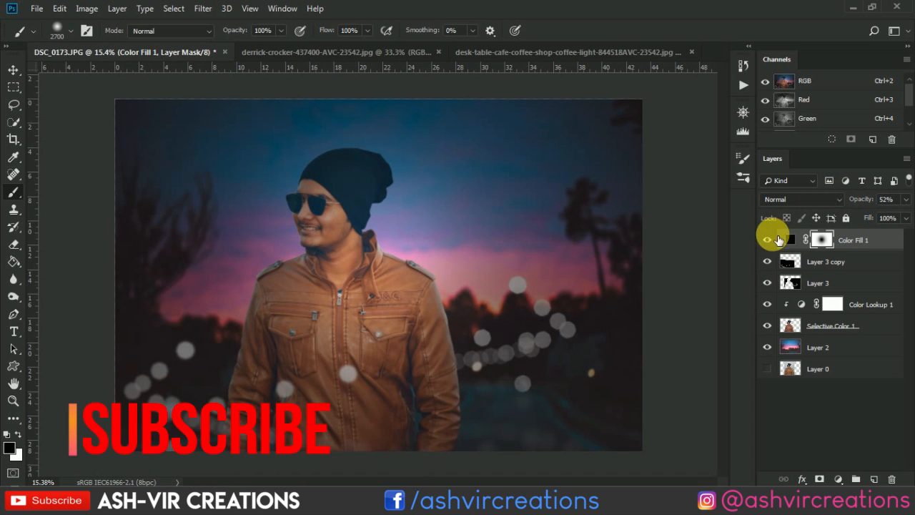
{"action": "left_click", "coordinate": [775, 237]}
{"action": "left_click", "coordinate": [775, 238]}
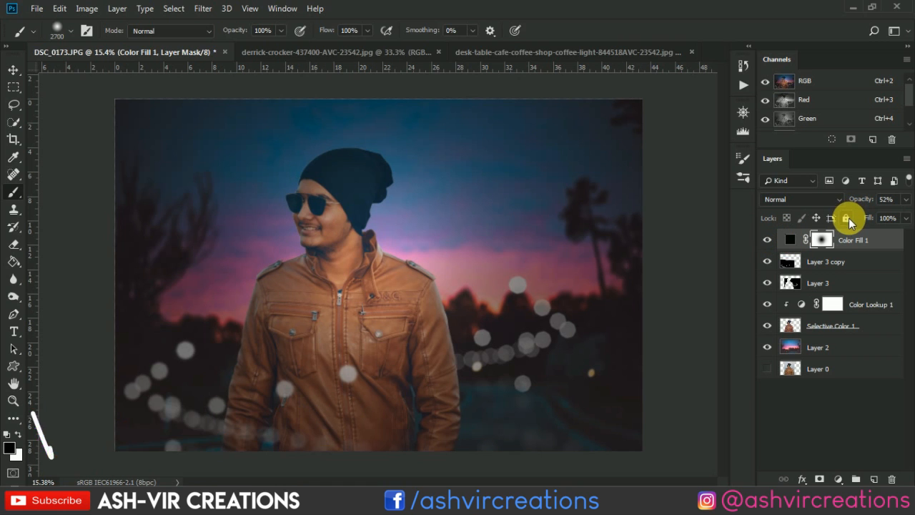
{"action": "key", "text": "ctrl+alt+z"}
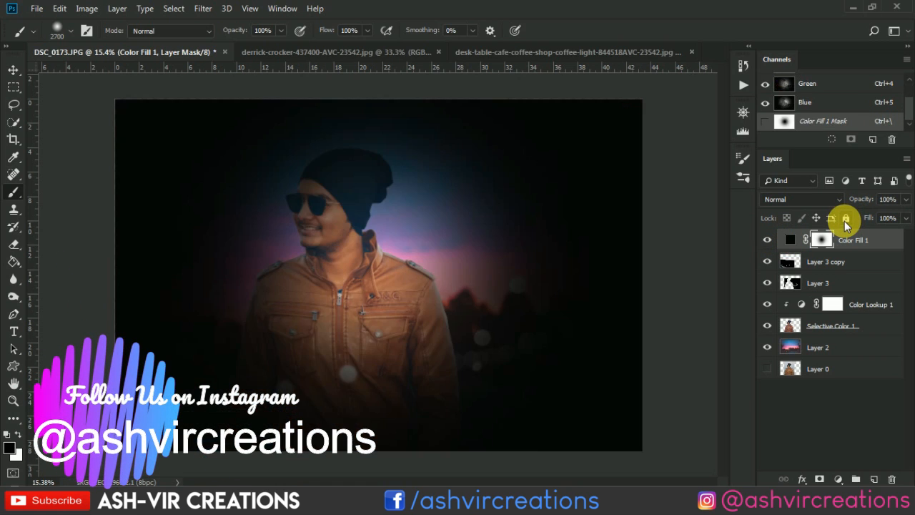
{"action": "key", "text": "ctrl+alt+z"}
- Lower the opacity of Color Fill 1 to 28% and compare the image with the fill hidden and shown
{"action": "left_click_drag", "start_coordinate": [859, 199], "coordinate": [817, 199]}
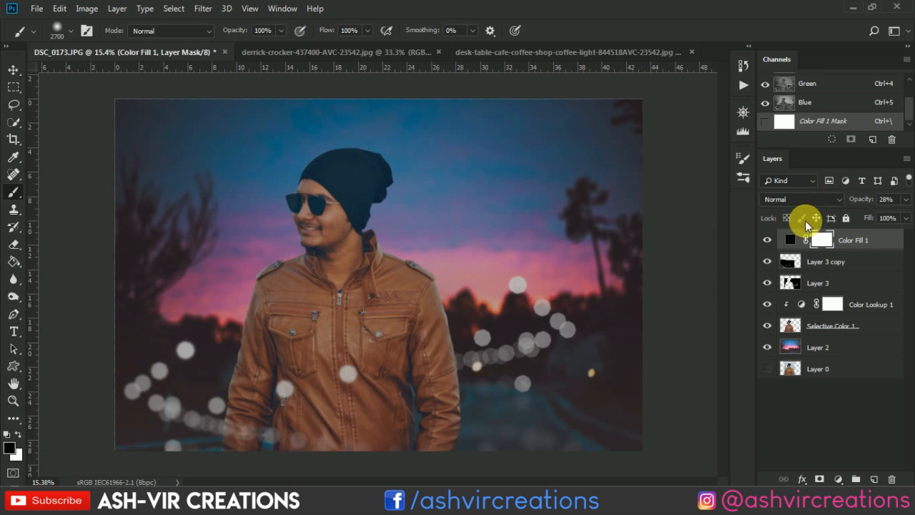
{"action": "left_click", "coordinate": [776, 242]}
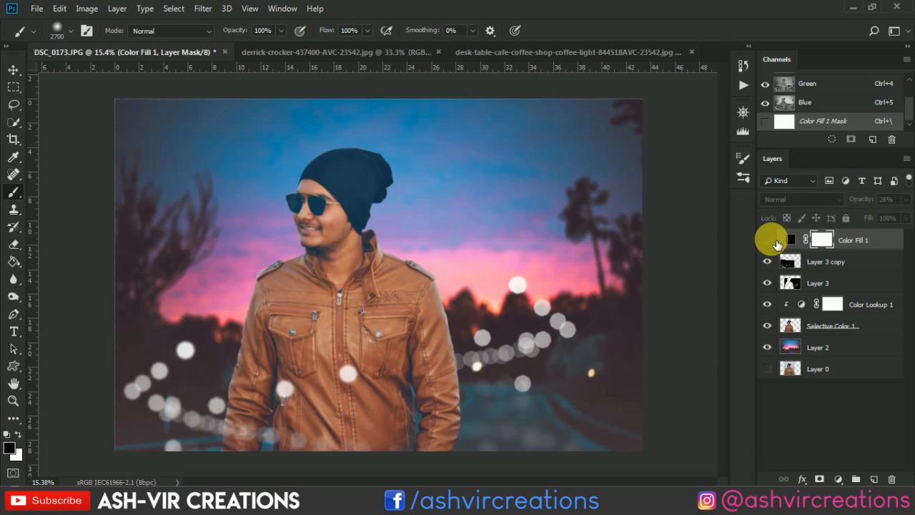
{"action": "left_click", "coordinate": [776, 242]}
{"action": "left_click", "coordinate": [776, 242]}
{"action": "left_click", "coordinate": [776, 242]}
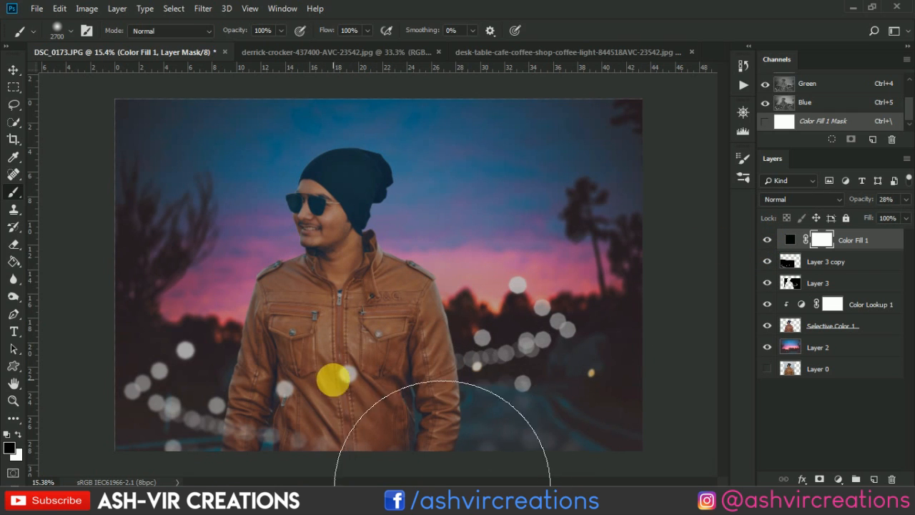
- Try a black dab on the fill mask over the lower part of the man's jacket and undo it
{"action": "left_click", "coordinate": [333, 378]}
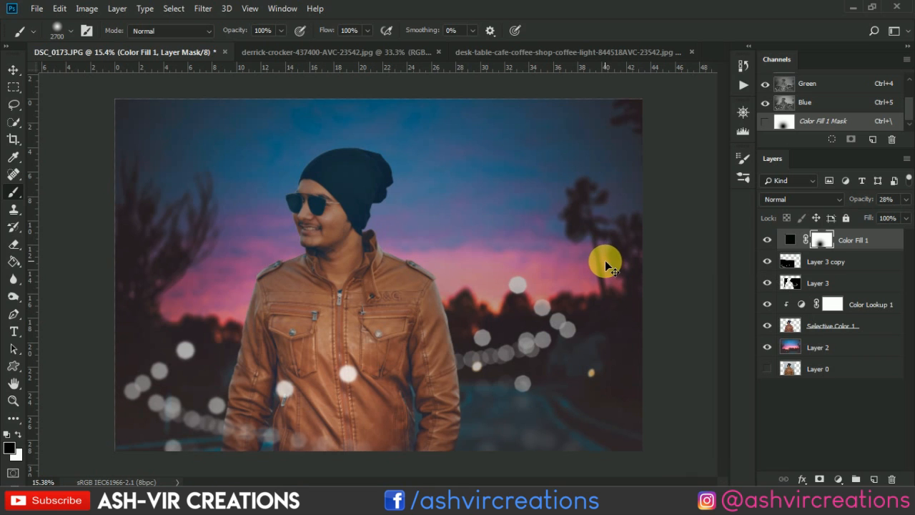
{"action": "key", "text": "ctrl+z"}
{"action": "scroll", "coordinate": [603, 264], "scroll_direction": "down", "scroll_amount": 1}
{"action": "scroll", "coordinate": [603, 268], "scroll_direction": "down", "scroll_amount": 1}
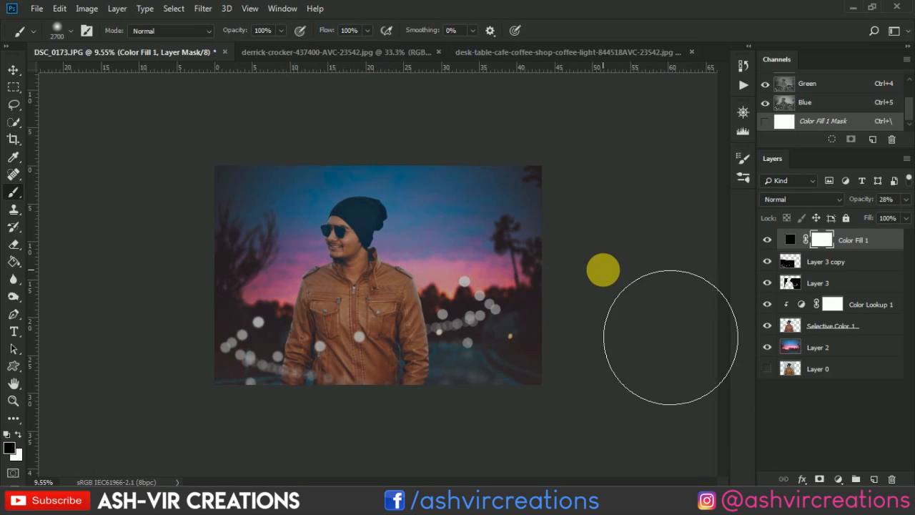
- Load the cut-out man's outline as a selection, try a black 1700 px dab on the fill mask over his jacket, and undo the dab
{"action": "scroll", "coordinate": [603, 266], "scroll_direction": "up", "scroll_amount": 2}
{"action": "scroll", "coordinate": [536, 275], "scroll_direction": "down", "scroll_amount": 1}
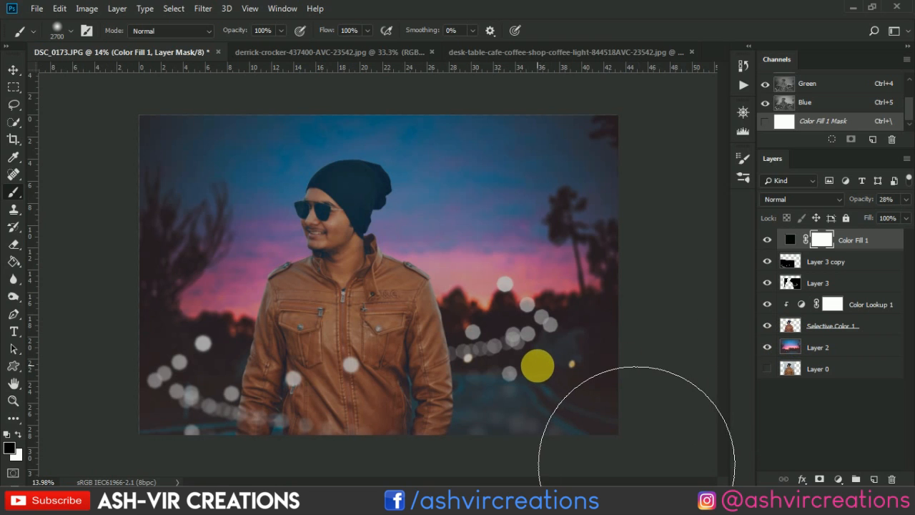
{"action": "left_click", "coordinate": [789, 327], "text": "ctrl"}
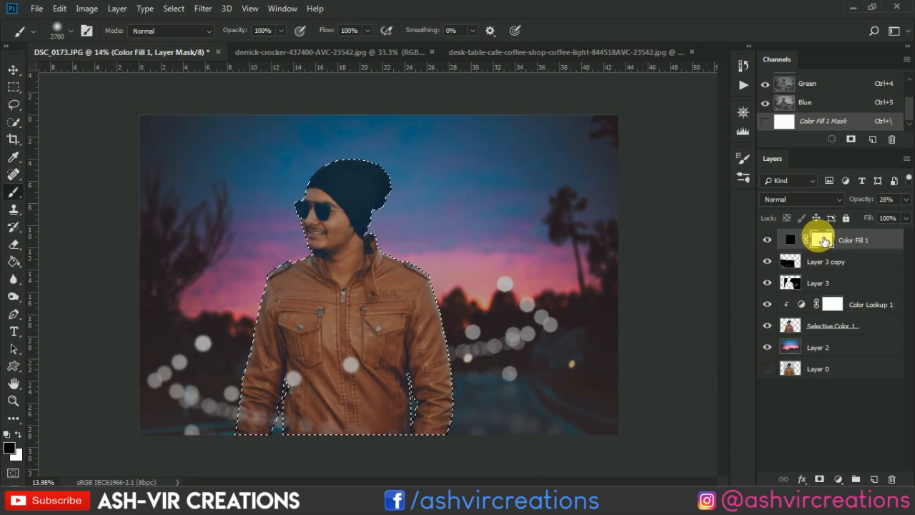
{"action": "key", "text": "bracketleft"}
{"action": "key", "text": "bracketleft"}
{"action": "key", "text": "bracketleft"}
{"action": "key", "text": "bracketleft"}
{"action": "key", "text": "bracketleft"}
{"action": "key", "text": "bracketleft"}
{"action": "key", "text": "bracketleft"}
{"action": "key", "text": "bracketleft"}
{"action": "key", "text": "bracketleft"}
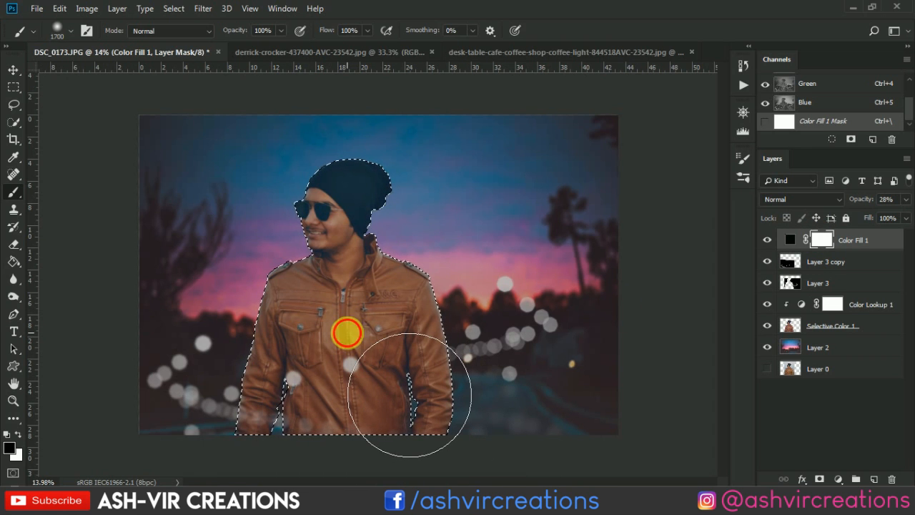
{"action": "left_click", "coordinate": [346, 333]}
{"action": "key", "text": "ctrl+z"}
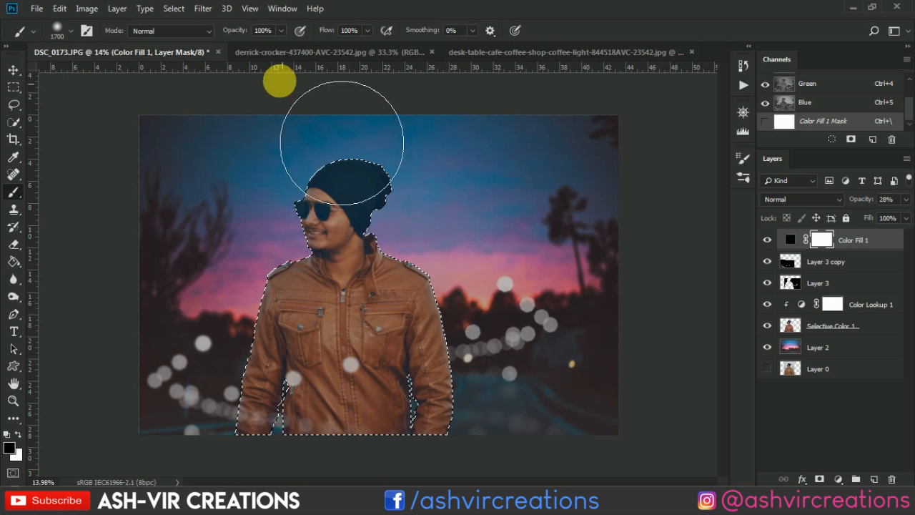
- Set the brush to 77% opacity and 2200 px and paint black on the fill mask within the man's selection, from his face down the jacket
{"action": "left_click_drag", "start_coordinate": [247, 37], "coordinate": [231, 36]}
{"action": "key", "text": "bracketright"}
{"action": "key", "text": "bracketright"}
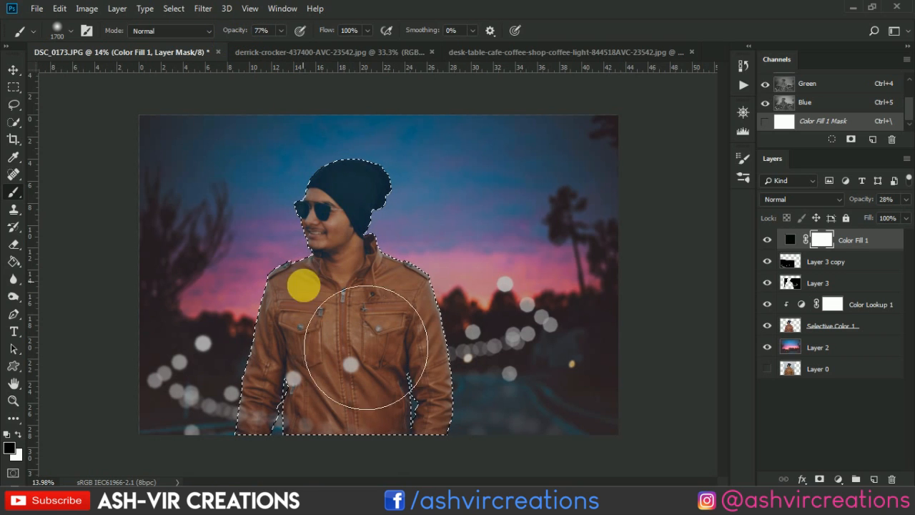
{"action": "key", "text": "bracketright"}
{"action": "left_click", "coordinate": [338, 211]}
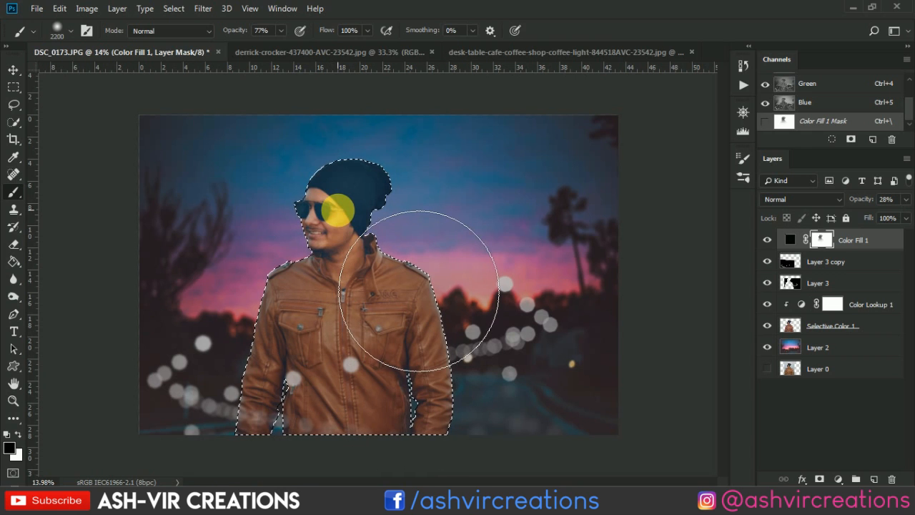
{"action": "mouse_move", "coordinate": [331, 230]}
{"action": "left_mouse_down"}
{"action": "mouse_move", "coordinate": [326, 340]}
{"action": "mouse_move", "coordinate": [351, 393]}
{"action": "mouse_move", "coordinate": [429, 359]}
{"action": "mouse_move", "coordinate": [419, 409]}
{"action": "left_mouse_up"}
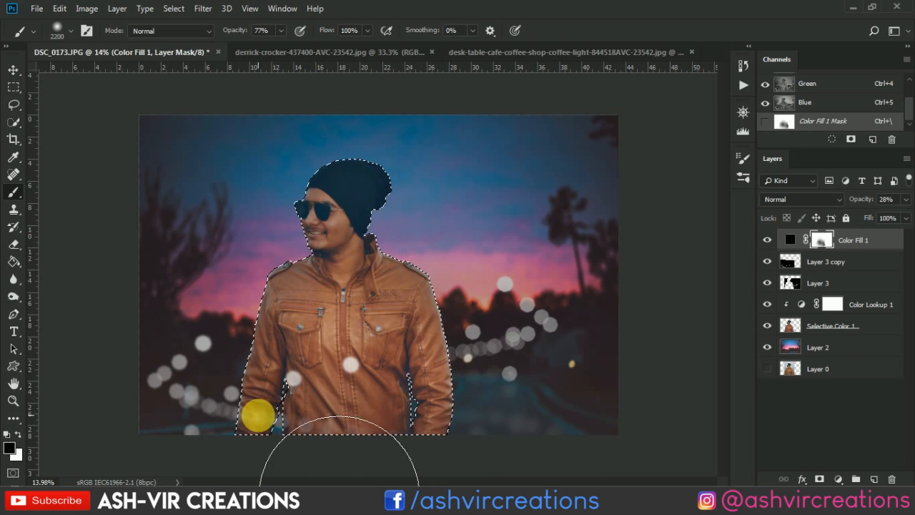
{"action": "mouse_move", "coordinate": [258, 416]}
{"action": "left_mouse_down"}
{"action": "mouse_move", "coordinate": [564, 286]}
{"action": "mouse_move", "coordinate": [562, 296]}
{"action": "left_mouse_up"}
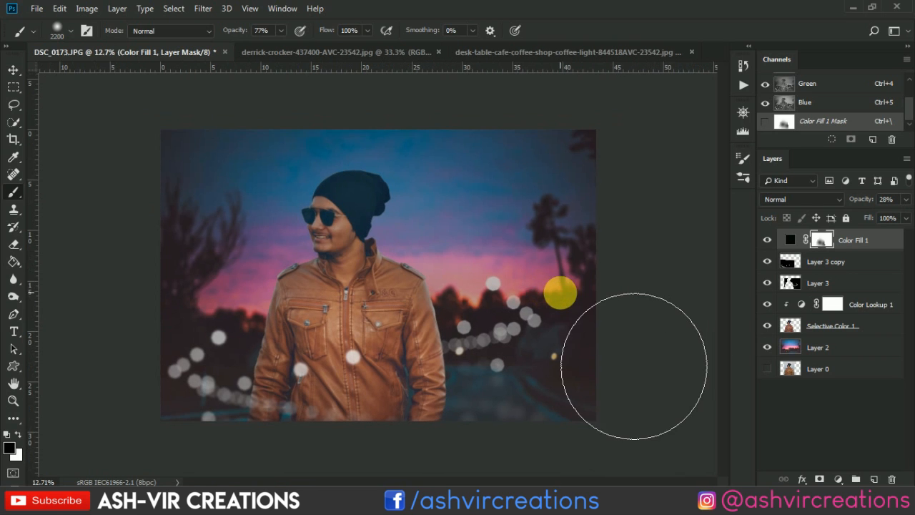
- Reduce the brush to 1600 px, paint black on the fill mask over the man's face and upper jacket, and deselect
{"action": "scroll", "coordinate": [634, 366], "scroll_direction": "up", "scroll_amount": 1}
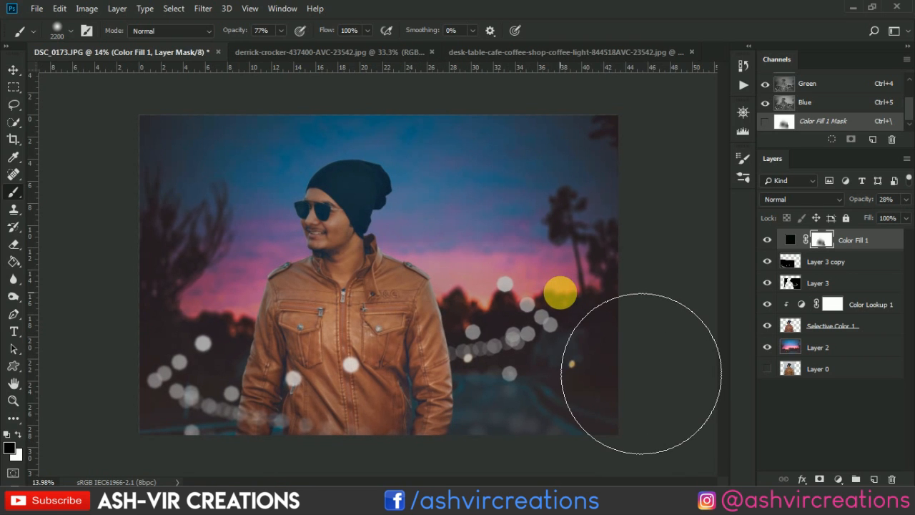
{"action": "key", "text": "ctrl+z"}
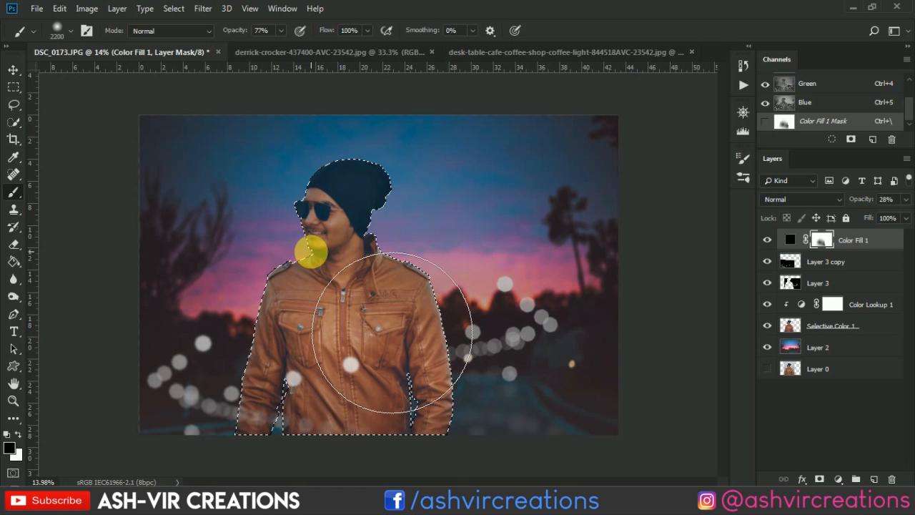
{"action": "key", "text": "bracketleft"}
{"action": "key", "text": "bracketleft"}
{"action": "key", "text": "bracketleft"}
{"action": "key", "text": "bracketleft"}
{"action": "key", "text": "bracketleft"}
{"action": "left_click", "coordinate": [303, 218]}
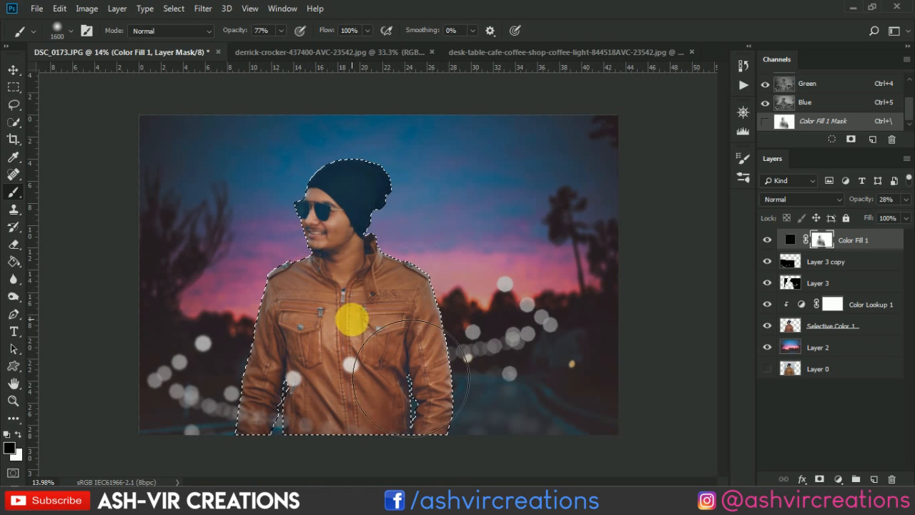
{"action": "left_click", "coordinate": [372, 305]}
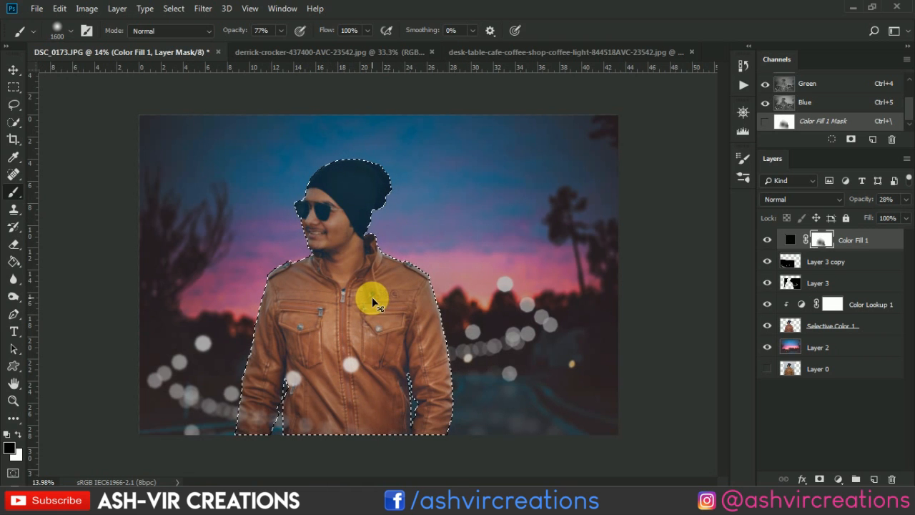
{"action": "key", "text": "ctrl+z"}
{"action": "key", "text": "ctrl+d"}
{"action": "scroll", "coordinate": [437, 298], "scroll_direction": "down", "scroll_amount": 3}
{"action": "scroll", "coordinate": [443, 298], "scroll_direction": "up", "scroll_amount": 1}
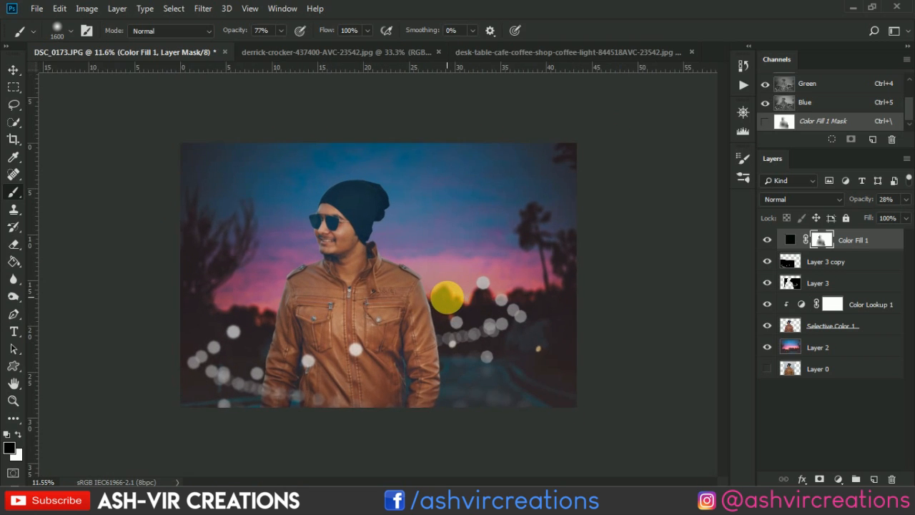
- Compare the image with Color Fill 1 hidden and shown, across the whole composition and close up on the man
{"action": "scroll", "coordinate": [378, 282], "scroll_direction": "up", "scroll_amount": 1}
{"action": "scroll", "coordinate": [499, 349], "scroll_direction": "up", "scroll_amount": 1}
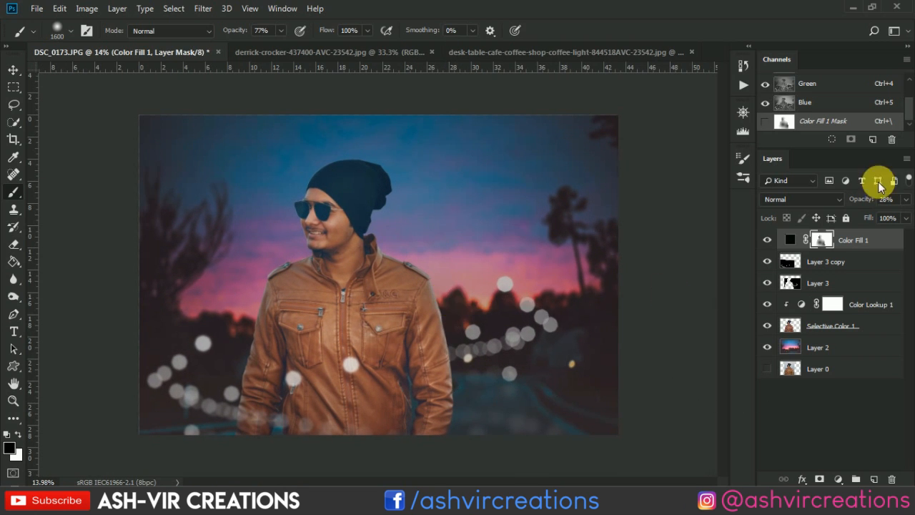
{"action": "left_click", "coordinate": [768, 239]}
{"action": "left_click", "coordinate": [768, 238]}
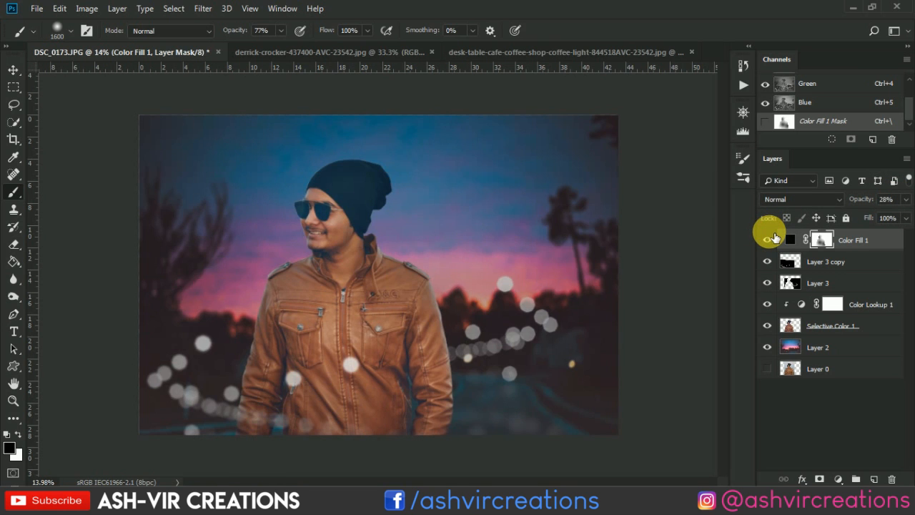
{"action": "left_click", "coordinate": [768, 238]}
{"action": "left_click", "coordinate": [768, 239]}
{"action": "left_click", "coordinate": [768, 239]}
{"action": "left_click", "coordinate": [768, 238]}
{"action": "left_click", "coordinate": [768, 239]}
{"action": "scroll", "coordinate": [266, 237], "scroll_direction": "up", "scroll_amount": 6}
{"action": "scroll", "coordinate": [266, 237], "scroll_direction": "up", "scroll_amount": 2}
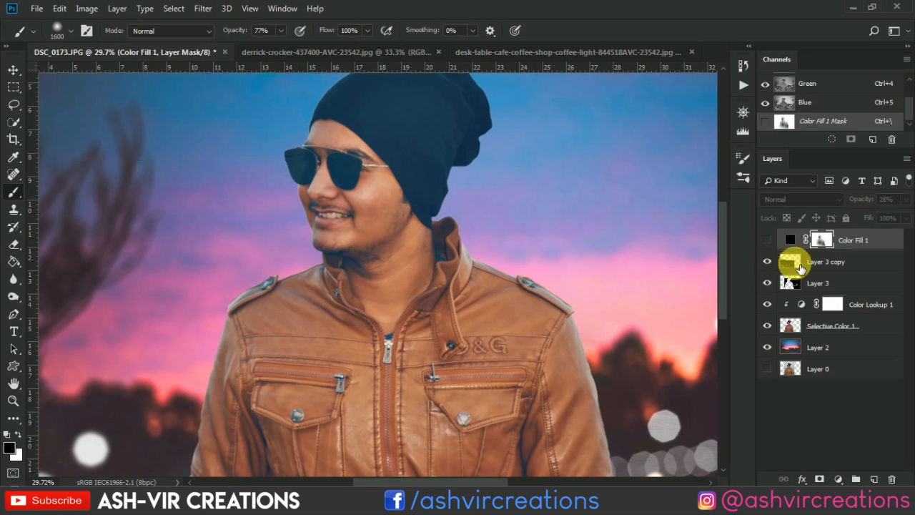
{"action": "left_click", "coordinate": [768, 239]}
{"action": "left_click", "coordinate": [768, 239]}
{"action": "left_click", "coordinate": [768, 239]}
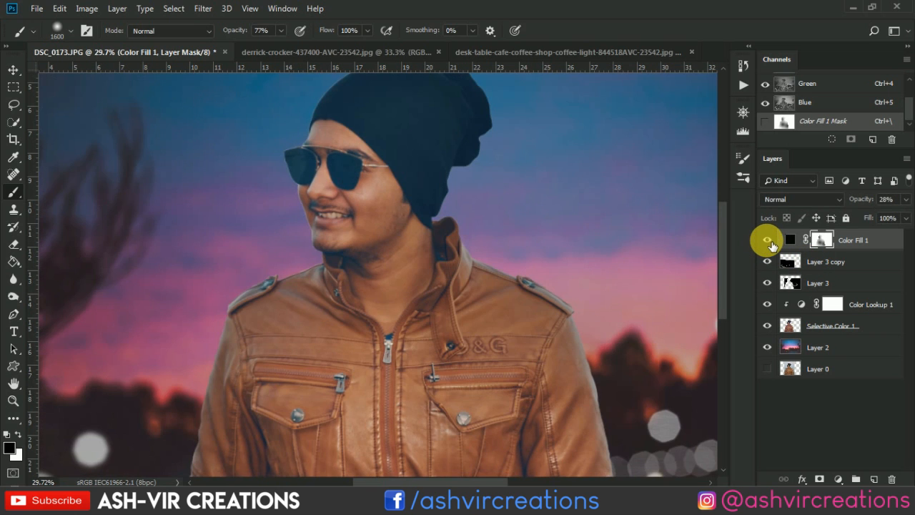
{"action": "left_click", "coordinate": [768, 241]}
{"action": "left_click", "coordinate": [769, 240]}
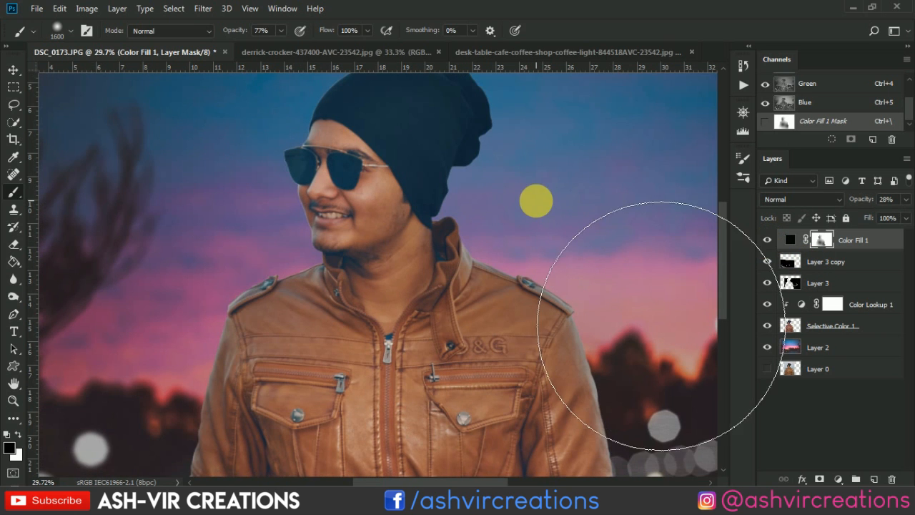
{"action": "scroll", "coordinate": [632, 308], "scroll_direction": "down", "scroll_amount": 2}
{"action": "scroll", "coordinate": [629, 293], "scroll_direction": "down", "scroll_amount": 2}
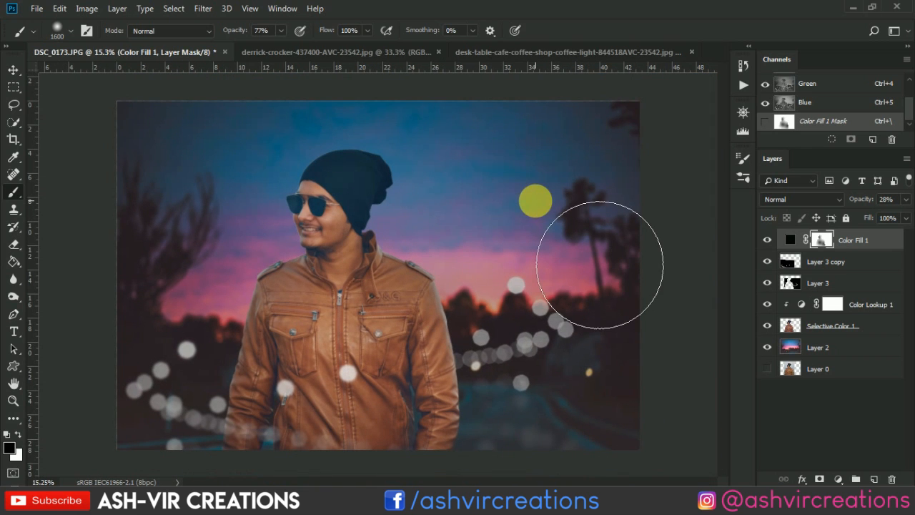
- Merge the man's Selective Color 1 layer with the Color Lookup 1 adjustment clipped to it
{"action": "key", "text": "v"}
{"action": "scroll", "coordinate": [415, 183], "scroll_direction": "up", "scroll_amount": 1}
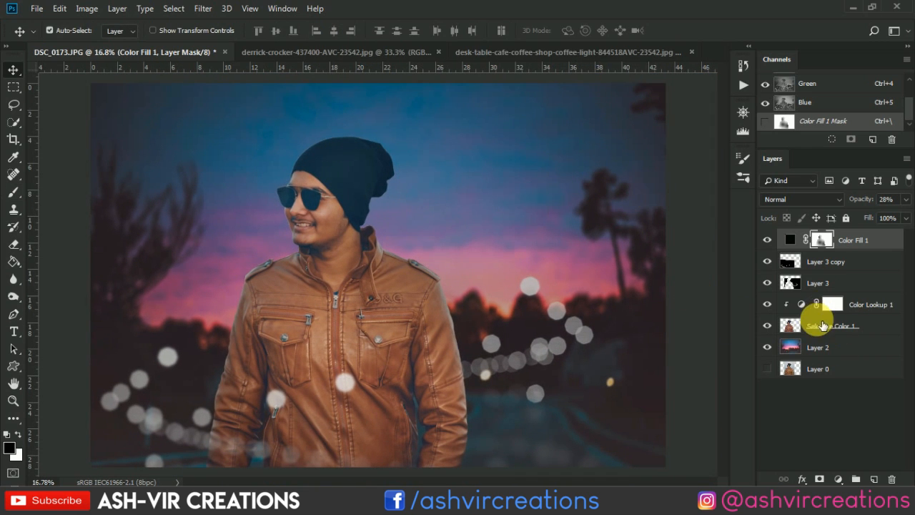
{"action": "left_click", "coordinate": [850, 328]}
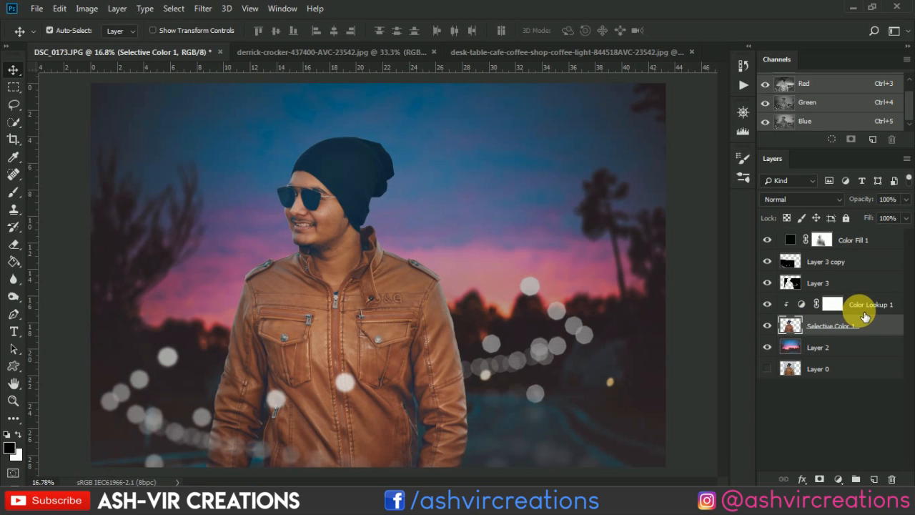
{"action": "left_click", "coordinate": [866, 313]}
{"action": "right_click", "coordinate": [858, 310]}
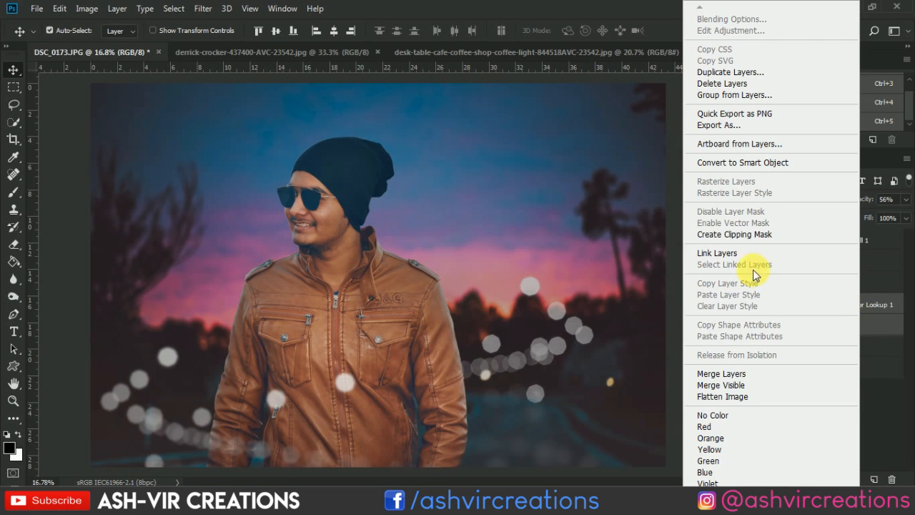
{"action": "left_click", "coordinate": [718, 376]}
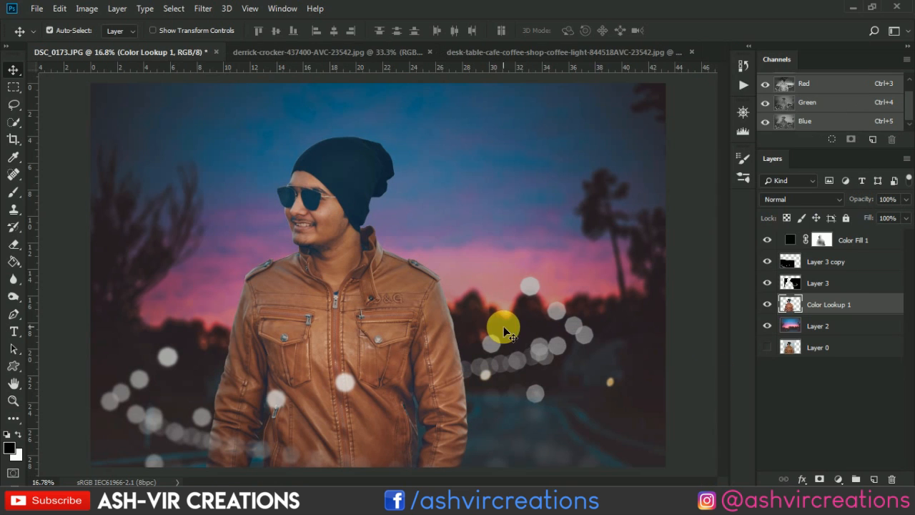
- Soften the cut-out edge of the man's sleeve beside the dark background, using the Blur Tool with an 80 px brush
{"action": "scroll", "coordinate": [365, 302], "scroll_direction": "up", "scroll_amount": 9}
{"action": "left_click_drag", "start_coordinate": [319, 284], "coordinate": [598, 168]}
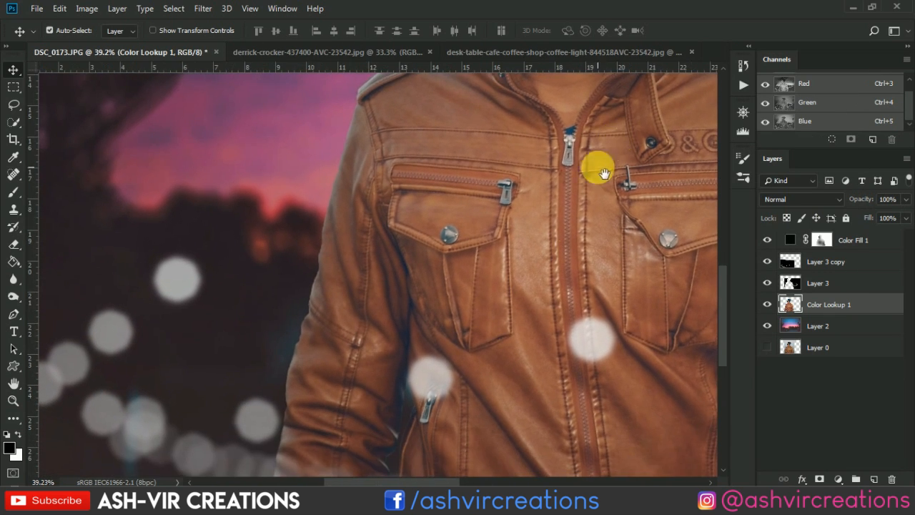
{"action": "left_click_drag", "start_coordinate": [531, 337], "coordinate": [575, 244]}
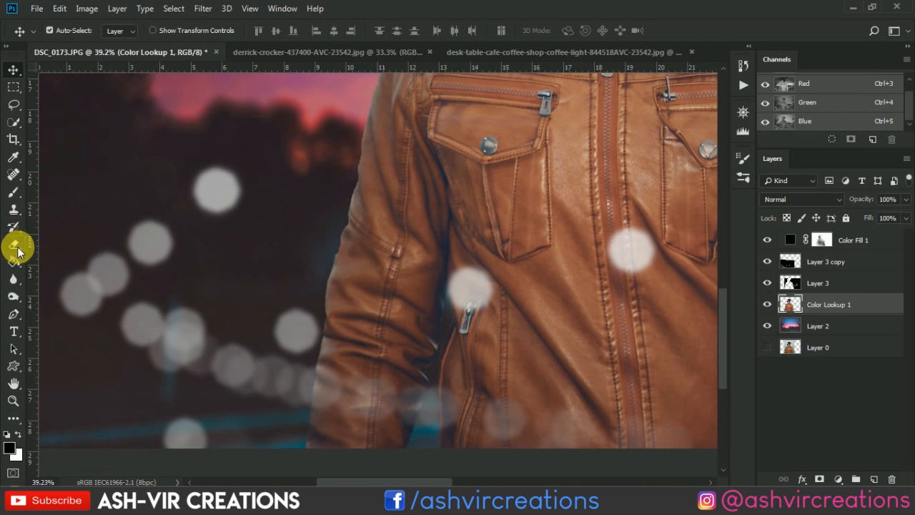
{"action": "left_click", "coordinate": [13, 283]}
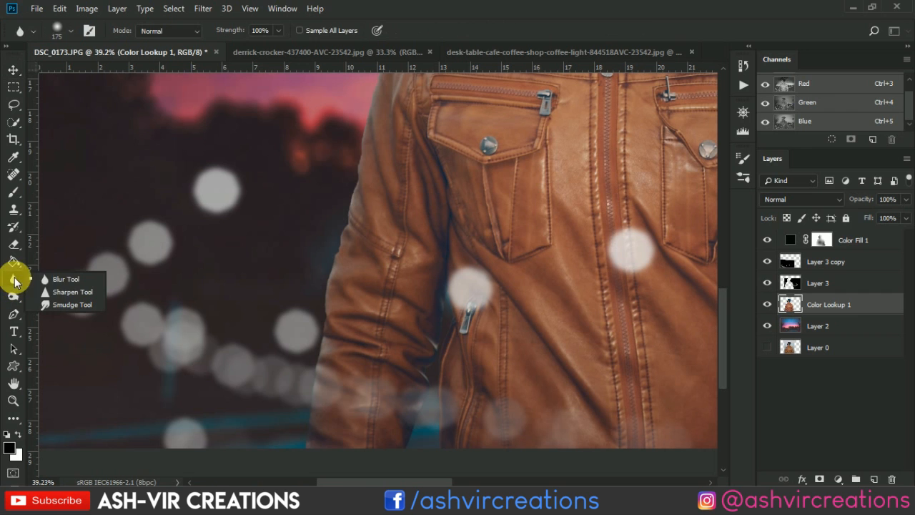
{"action": "left_click", "coordinate": [68, 280]}
{"action": "scroll", "coordinate": [321, 290], "scroll_direction": "up", "scroll_amount": 3}
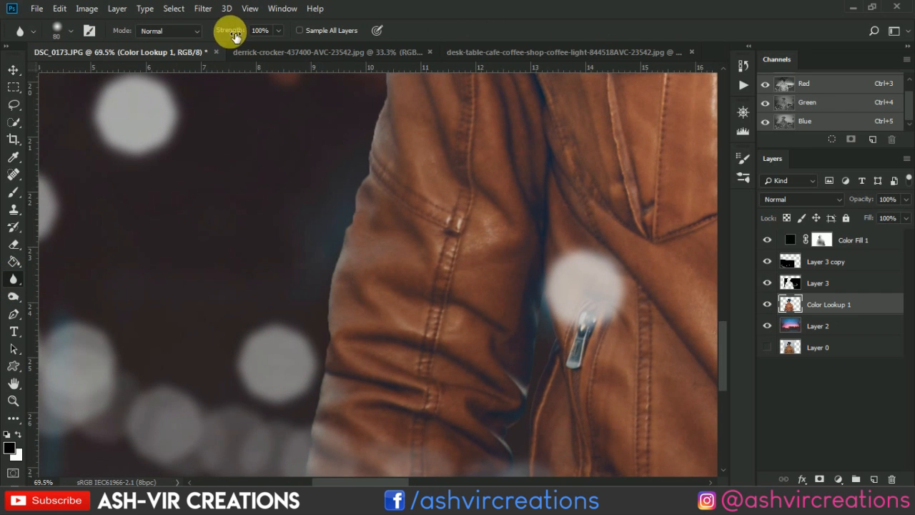
{"action": "left_click_drag", "start_coordinate": [311, 148], "coordinate": [343, 108]}
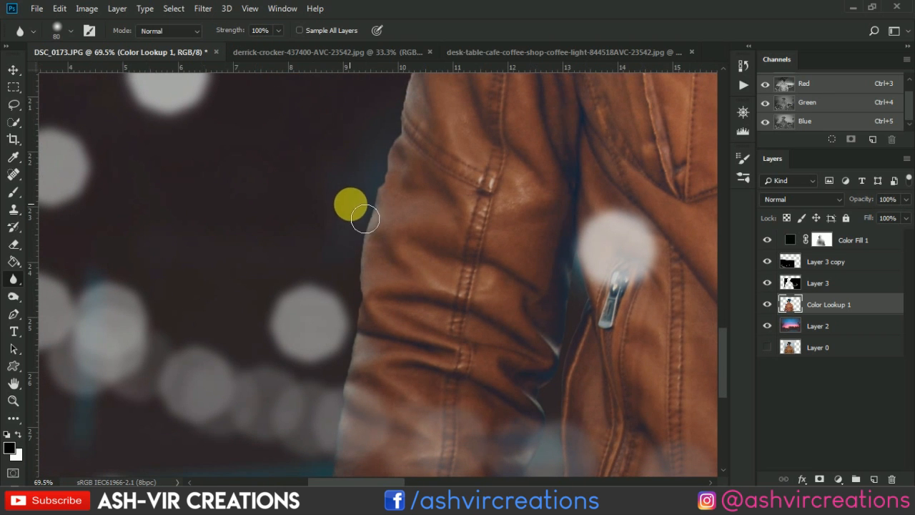
{"action": "mouse_move", "coordinate": [368, 186]}
{"action": "left_mouse_down"}
{"action": "mouse_move", "coordinate": [355, 334]}
{"action": "mouse_move", "coordinate": [363, 226]}
{"action": "mouse_move", "coordinate": [362, 366]}
{"action": "mouse_move", "coordinate": [390, 206]}
{"action": "left_mouse_up"}
{"action": "mouse_move", "coordinate": [384, 244]}
{"action": "left_mouse_down"}
{"action": "mouse_move", "coordinate": [343, 436]}
{"action": "mouse_move", "coordinate": [374, 226]}
{"action": "mouse_move", "coordinate": [333, 424]}
{"action": "mouse_move", "coordinate": [378, 243]}
{"action": "left_mouse_up"}
{"action": "mouse_move", "coordinate": [376, 285]}
{"action": "left_mouse_down"}
{"action": "mouse_move", "coordinate": [354, 436]}
{"action": "mouse_move", "coordinate": [333, 437]}
{"action": "left_mouse_up"}
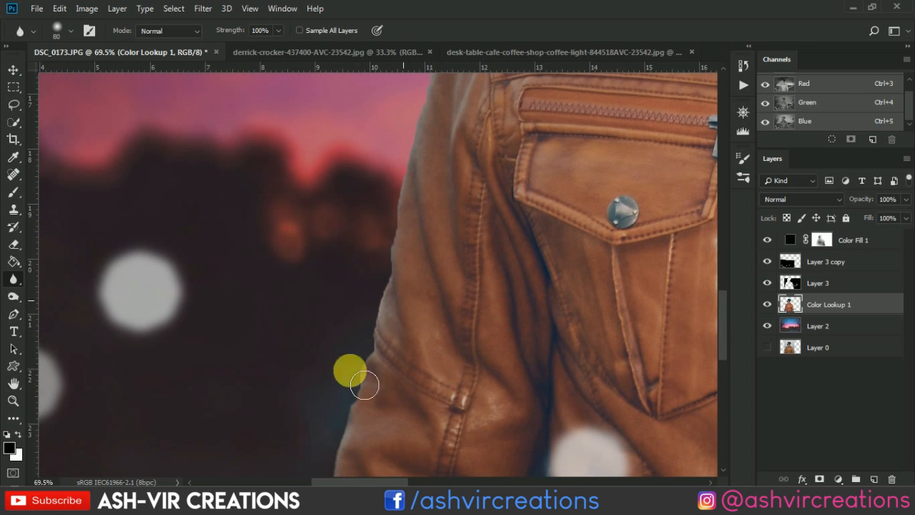
{"action": "mouse_move", "coordinate": [364, 385]}
{"action": "left_mouse_down"}
{"action": "mouse_move", "coordinate": [380, 421]}
{"action": "mouse_move", "coordinate": [380, 271]}
{"action": "left_mouse_up"}
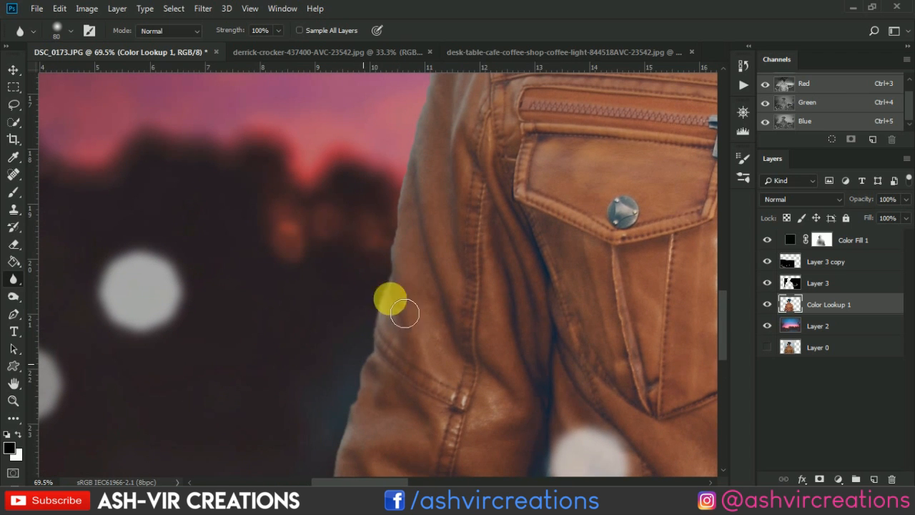
{"action": "mouse_move", "coordinate": [458, 178]}
{"action": "left_mouse_down"}
{"action": "mouse_move", "coordinate": [433, 339]}
{"action": "mouse_move", "coordinate": [384, 453]}
{"action": "mouse_move", "coordinate": [407, 413]}
{"action": "mouse_move", "coordinate": [406, 327]}
{"action": "mouse_move", "coordinate": [368, 203]}
{"action": "mouse_move", "coordinate": [432, 119]}
{"action": "mouse_move", "coordinate": [454, 149]}
{"action": "mouse_move", "coordinate": [416, 293]}
{"action": "mouse_move", "coordinate": [431, 170]}
{"action": "mouse_move", "coordinate": [406, 376]}
{"action": "mouse_move", "coordinate": [415, 363]}
{"action": "left_mouse_up"}
- Enlarge the blur brush to 150 px and soften the outer edge of the upper sleeve and the shoulder up to the collar
{"action": "key", "text": "bracketright"}
{"action": "key", "text": "bracketright"}
{"action": "left_click_drag", "start_coordinate": [508, 187], "coordinate": [457, 380]}
{"action": "mouse_move", "coordinate": [380, 353]}
{"action": "left_mouse_down"}
{"action": "mouse_move", "coordinate": [415, 344]}
{"action": "mouse_move", "coordinate": [405, 345]}
{"action": "mouse_move", "coordinate": [429, 328]}
{"action": "left_mouse_up"}
{"action": "mouse_move", "coordinate": [403, 288]}
{"action": "left_mouse_down"}
{"action": "mouse_move", "coordinate": [460, 119]}
{"action": "mouse_move", "coordinate": [451, 110]}
{"action": "left_mouse_up"}
{"action": "mouse_move", "coordinate": [417, 276]}
{"action": "left_mouse_down"}
{"action": "mouse_move", "coordinate": [386, 464]}
{"action": "mouse_move", "coordinate": [395, 398]}
{"action": "left_mouse_up"}
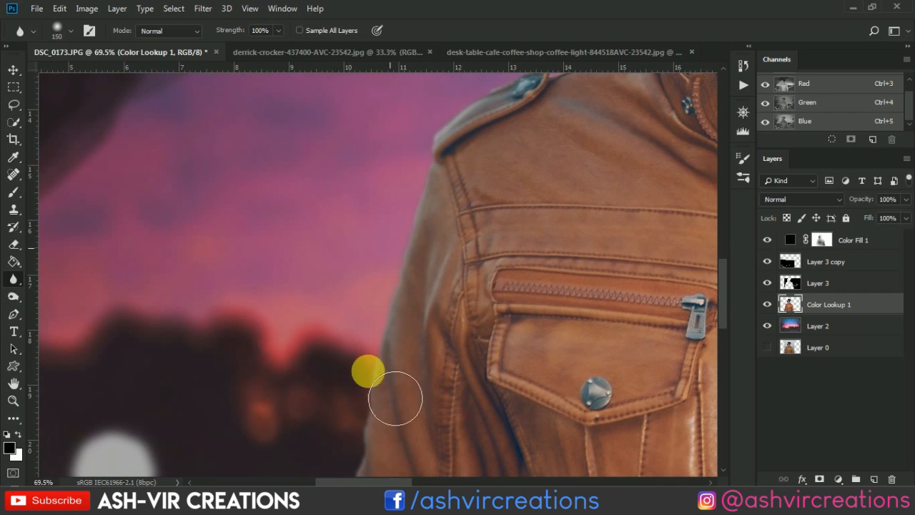
{"action": "mouse_move", "coordinate": [368, 371]}
{"action": "left_mouse_down"}
{"action": "mouse_move", "coordinate": [362, 419]}
{"action": "mouse_move", "coordinate": [367, 367]}
{"action": "left_mouse_up"}
{"action": "mouse_move", "coordinate": [518, 194]}
{"action": "left_mouse_down"}
{"action": "mouse_move", "coordinate": [374, 425]}
{"action": "mouse_move", "coordinate": [386, 414]}
{"action": "left_mouse_up"}
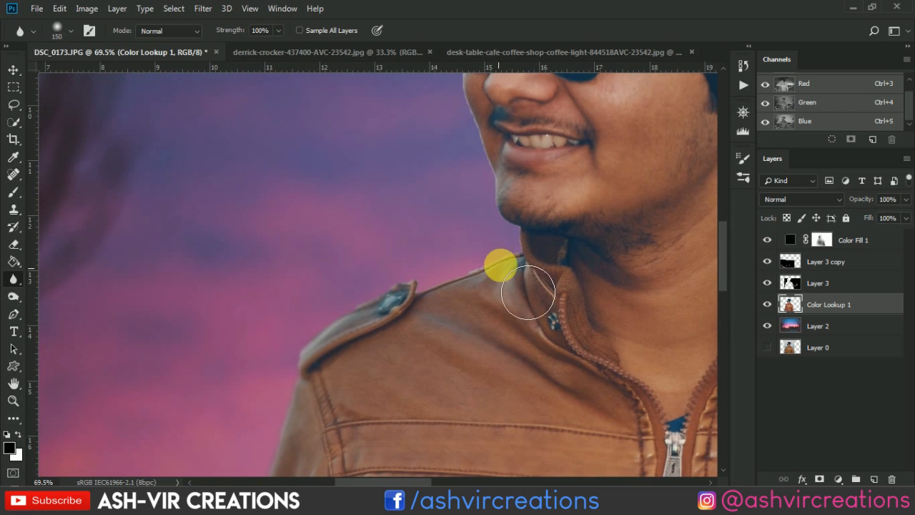
{"action": "mouse_move", "coordinate": [527, 292]}
{"action": "left_mouse_down"}
{"action": "mouse_move", "coordinate": [422, 312]}
{"action": "mouse_move", "coordinate": [514, 279]}
{"action": "mouse_move", "coordinate": [444, 291]}
{"action": "mouse_move", "coordinate": [486, 367]}
{"action": "left_mouse_up"}
- Soften the collar and chin edge with the blur brush reduced to 80 px, and hide the Color Fill 1 layer
{"action": "scroll", "coordinate": [500, 359], "scroll_direction": "up", "scroll_amount": 5}
{"action": "key", "text": "bracketleft"}
{"action": "key", "text": "bracketleft"}
{"action": "key", "text": "bracketleft"}
{"action": "key", "text": "bracketleft"}
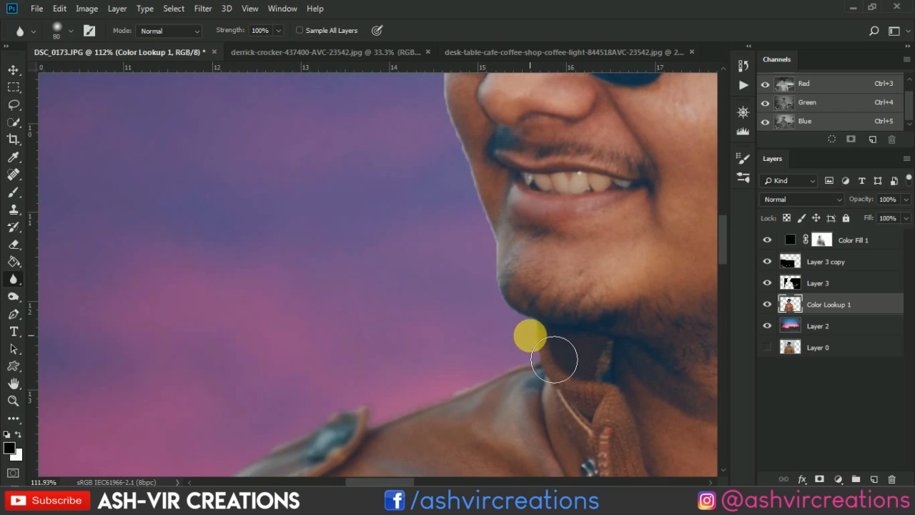
{"action": "mouse_move", "coordinate": [531, 337]}
{"action": "left_mouse_down"}
{"action": "mouse_move", "coordinate": [492, 304]}
{"action": "mouse_move", "coordinate": [516, 315]}
{"action": "mouse_move", "coordinate": [402, 429]}
{"action": "mouse_move", "coordinate": [443, 433]}
{"action": "mouse_move", "coordinate": [370, 457]}
{"action": "mouse_move", "coordinate": [552, 370]}
{"action": "mouse_move", "coordinate": [522, 272]}
{"action": "mouse_move", "coordinate": [524, 240]}
{"action": "left_mouse_up"}
{"action": "left_click", "coordinate": [769, 239]}
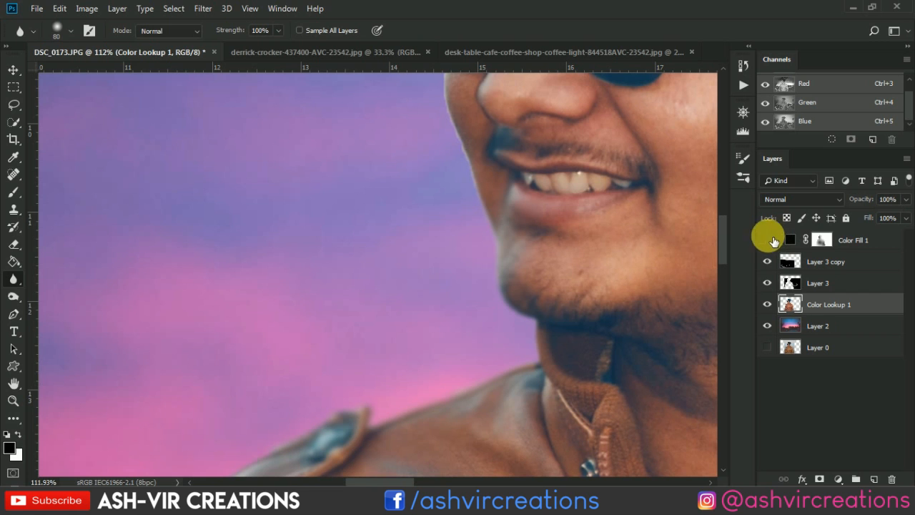
- Soften the cut-out edge of the man's cheek, the outer rim of the sunglasses and the forehead
{"action": "left_click_drag", "start_coordinate": [595, 265], "coordinate": [613, 349]}
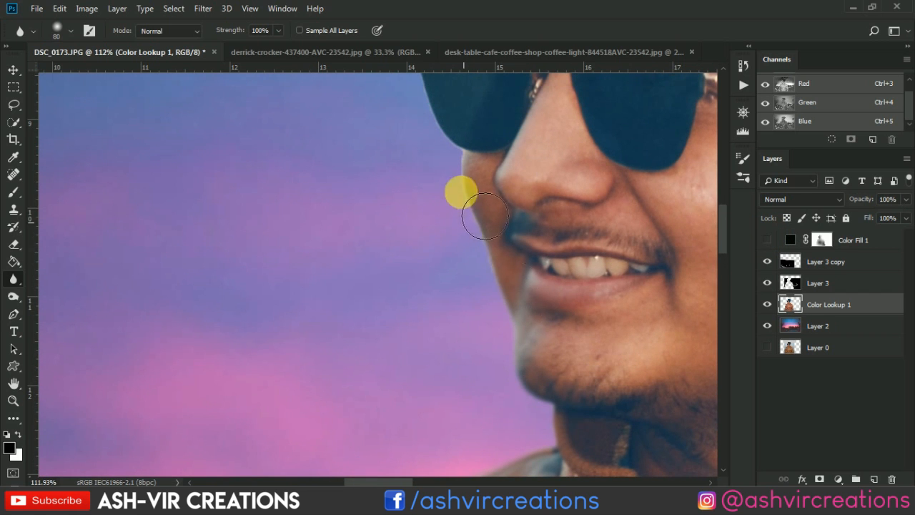
{"action": "left_click_drag", "start_coordinate": [474, 184], "coordinate": [494, 347]}
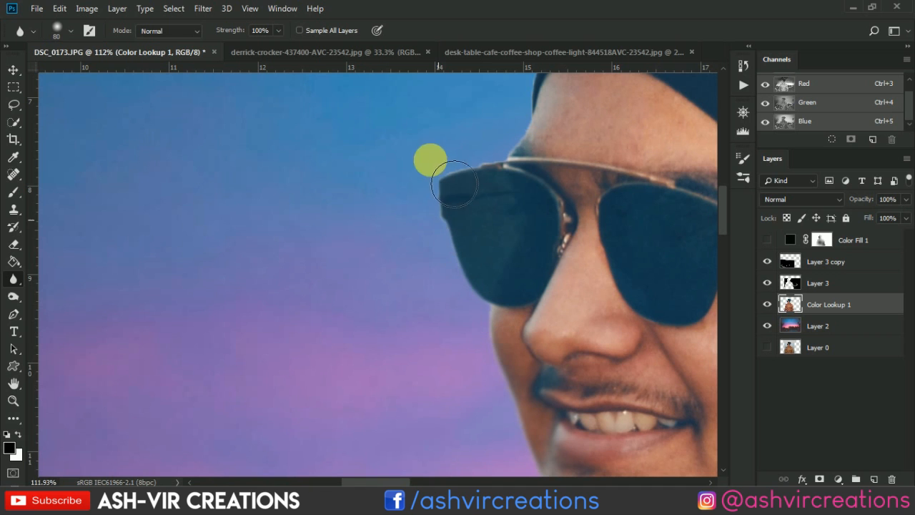
{"action": "left_click_drag", "start_coordinate": [509, 184], "coordinate": [500, 303]}
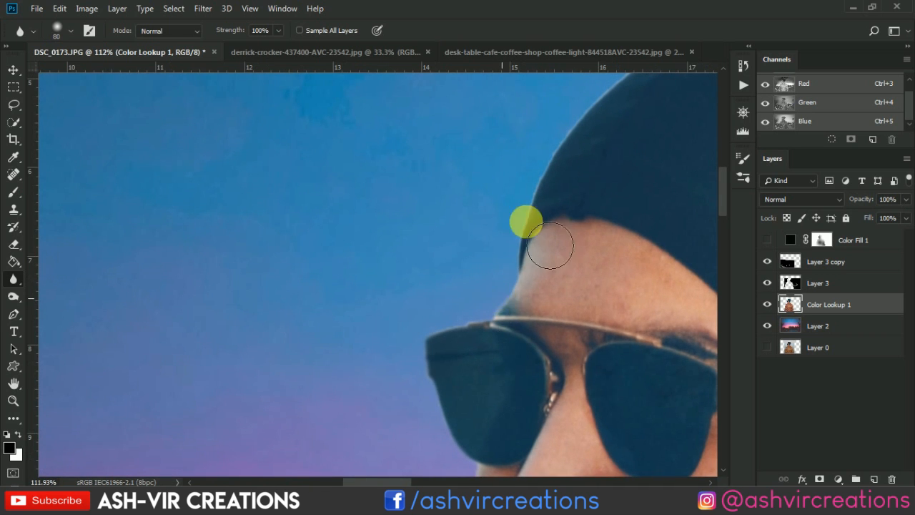
- Soften the front and top edge of the beanie against the blue sky
{"action": "left_click_drag", "start_coordinate": [536, 121], "coordinate": [436, 328]}
{"action": "mouse_move", "coordinate": [423, 366]}
{"action": "left_mouse_down"}
{"action": "mouse_move", "coordinate": [508, 247]}
{"action": "mouse_move", "coordinate": [427, 355]}
{"action": "mouse_move", "coordinate": [628, 173]}
{"action": "left_mouse_up"}
{"action": "left_click_drag", "start_coordinate": [494, 240], "coordinate": [322, 290]}
{"action": "mouse_move", "coordinate": [426, 243]}
{"action": "left_mouse_down"}
{"action": "mouse_move", "coordinate": [631, 179]}
{"action": "mouse_move", "coordinate": [464, 207]}
{"action": "mouse_move", "coordinate": [253, 203]}
{"action": "mouse_move", "coordinate": [261, 205]}
{"action": "left_mouse_up"}
{"action": "left_click_drag", "start_coordinate": [522, 213], "coordinate": [435, 202]}
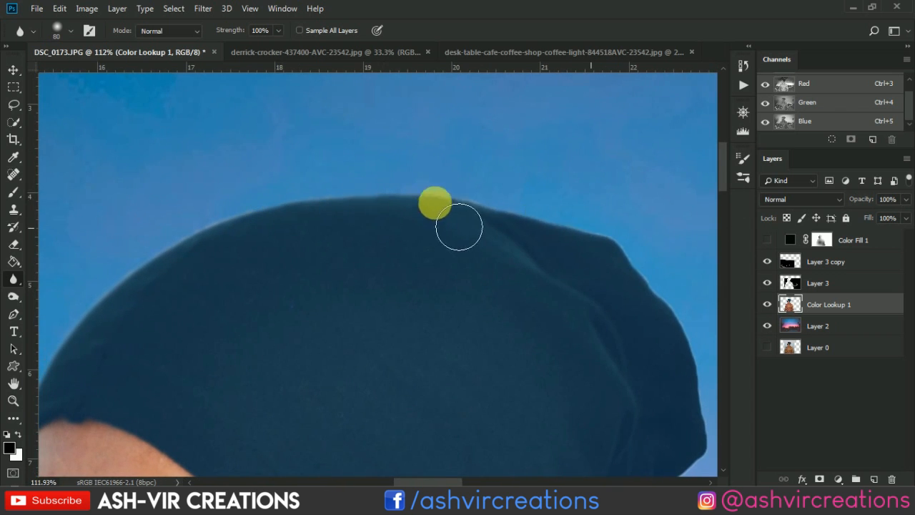
{"action": "mouse_move", "coordinate": [623, 305]}
{"action": "left_mouse_down"}
{"action": "mouse_move", "coordinate": [460, 204]}
{"action": "mouse_move", "coordinate": [462, 181]}
{"action": "left_mouse_up"}
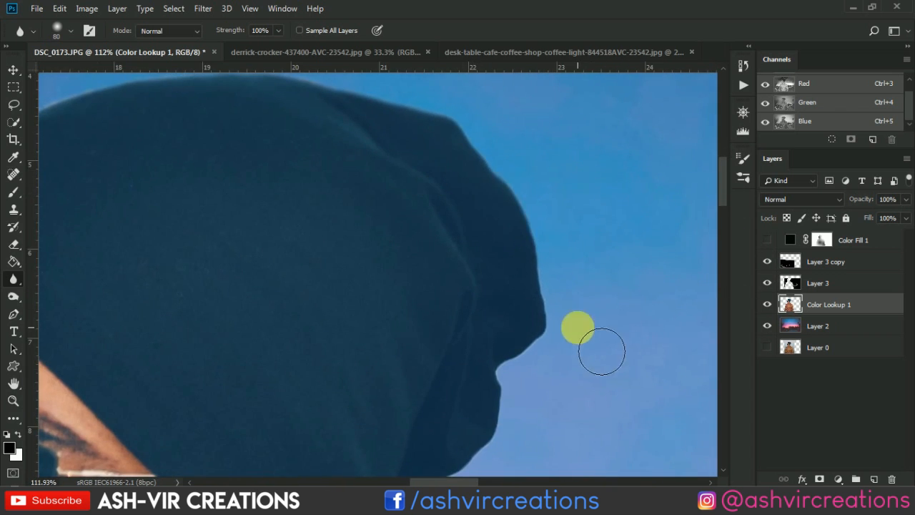
- Soften the folded back edge of the beanie down to the jacket collar
{"action": "left_click_drag", "start_coordinate": [573, 331], "coordinate": [564, 223]}
{"action": "left_click_drag", "start_coordinate": [530, 199], "coordinate": [482, 337]}
{"action": "left_click_drag", "start_coordinate": [509, 328], "coordinate": [533, 219]}
{"action": "left_click_drag", "start_coordinate": [424, 306], "coordinate": [438, 256]}
{"action": "mouse_move", "coordinate": [503, 182]}
{"action": "left_mouse_down"}
{"action": "mouse_move", "coordinate": [472, 200]}
{"action": "mouse_move", "coordinate": [364, 388]}
{"action": "left_mouse_up"}
{"action": "left_click_drag", "start_coordinate": [412, 331], "coordinate": [382, 265]}
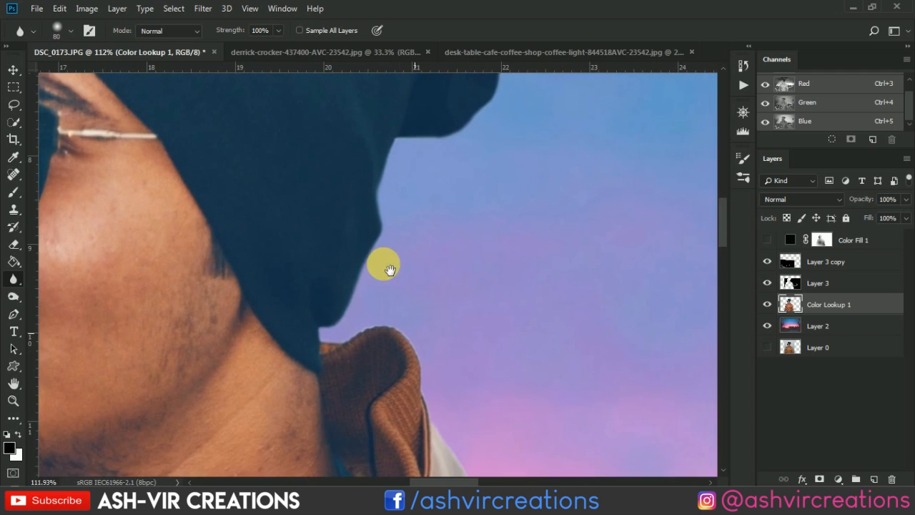
- Soften the edge of the raised collar and the shoulder with its epaulette beneath the back of the beanie
{"action": "mouse_move", "coordinate": [336, 326]}
{"action": "left_mouse_down"}
{"action": "mouse_move", "coordinate": [402, 345]}
{"action": "mouse_move", "coordinate": [438, 335]}
{"action": "mouse_move", "coordinate": [438, 353]}
{"action": "mouse_move", "coordinate": [419, 356]}
{"action": "mouse_move", "coordinate": [443, 394]}
{"action": "mouse_move", "coordinate": [411, 297]}
{"action": "mouse_move", "coordinate": [333, 150]}
{"action": "left_mouse_up"}
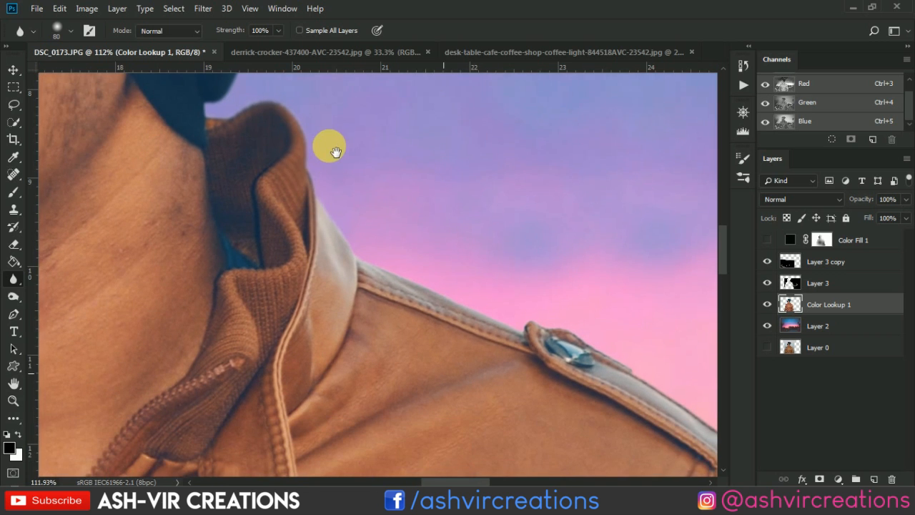
{"action": "left_click_drag", "start_coordinate": [408, 302], "coordinate": [658, 377]}
{"action": "mouse_move", "coordinate": [613, 353]}
{"action": "left_mouse_down"}
{"action": "mouse_move", "coordinate": [272, 163]}
{"action": "mouse_move", "coordinate": [447, 335]}
{"action": "mouse_move", "coordinate": [449, 424]}
{"action": "left_mouse_up"}
{"action": "left_click_drag", "start_coordinate": [431, 343], "coordinate": [350, 187]}
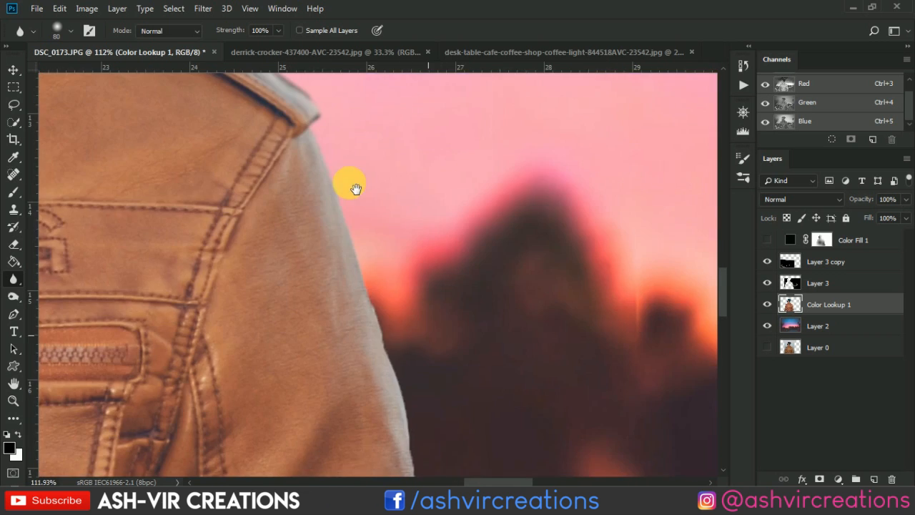
- Soften the sleeve edges below that shoulder, down to the lower border of the image
{"action": "mouse_move", "coordinate": [418, 368]}
{"action": "left_mouse_down"}
{"action": "mouse_move", "coordinate": [447, 445]}
{"action": "mouse_move", "coordinate": [435, 437]}
{"action": "left_mouse_up"}
{"action": "mouse_move", "coordinate": [444, 391]}
{"action": "left_mouse_down"}
{"action": "mouse_move", "coordinate": [404, 213]}
{"action": "mouse_move", "coordinate": [394, 433]}
{"action": "mouse_move", "coordinate": [368, 206]}
{"action": "mouse_move", "coordinate": [396, 407]}
{"action": "left_mouse_up"}
{"action": "mouse_move", "coordinate": [416, 371]}
{"action": "left_mouse_down"}
{"action": "mouse_move", "coordinate": [382, 96]}
{"action": "mouse_move", "coordinate": [428, 327]}
{"action": "mouse_move", "coordinate": [431, 392]}
{"action": "mouse_move", "coordinate": [453, 361]}
{"action": "mouse_move", "coordinate": [436, 103]}
{"action": "mouse_move", "coordinate": [451, 370]}
{"action": "mouse_move", "coordinate": [444, 245]}
{"action": "left_mouse_up"}
{"action": "mouse_move", "coordinate": [70, 265]}
{"action": "left_mouse_down"}
{"action": "mouse_move", "coordinate": [157, 178]}
{"action": "mouse_move", "coordinate": [167, 92]}
{"action": "mouse_move", "coordinate": [198, 303]}
{"action": "mouse_move", "coordinate": [168, 122]}
{"action": "mouse_move", "coordinate": [176, 243]}
{"action": "mouse_move", "coordinate": [241, 333]}
{"action": "mouse_move", "coordinate": [205, 323]}
{"action": "mouse_move", "coordinate": [183, 417]}
{"action": "left_mouse_up"}
{"action": "mouse_move", "coordinate": [211, 342]}
{"action": "left_mouse_down"}
{"action": "mouse_move", "coordinate": [235, 236]}
{"action": "mouse_move", "coordinate": [172, 430]}
{"action": "mouse_move", "coordinate": [222, 324]}
{"action": "left_mouse_up"}
{"action": "left_click_drag", "start_coordinate": [537, 216], "coordinate": [549, 307]}
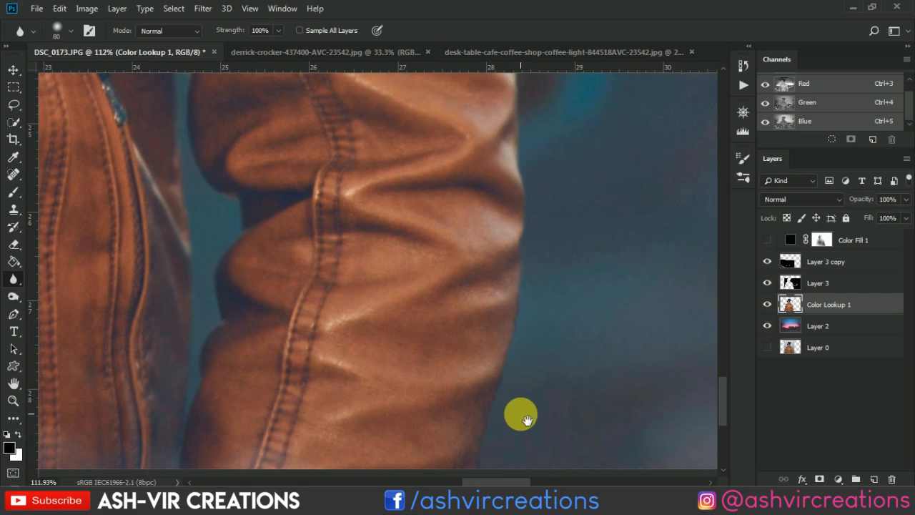
{"action": "mouse_move", "coordinate": [545, 429]}
{"action": "left_mouse_down"}
{"action": "mouse_move", "coordinate": [587, 220]}
{"action": "mouse_move", "coordinate": [606, 216]}
{"action": "mouse_move", "coordinate": [604, 283]}
{"action": "left_mouse_up"}
{"action": "mouse_move", "coordinate": [581, 144]}
{"action": "left_mouse_down"}
{"action": "mouse_move", "coordinate": [541, 311]}
{"action": "mouse_move", "coordinate": [554, 240]}
{"action": "mouse_move", "coordinate": [511, 345]}
{"action": "mouse_move", "coordinate": [300, 341]}
{"action": "mouse_move", "coordinate": [222, 367]}
{"action": "left_mouse_up"}
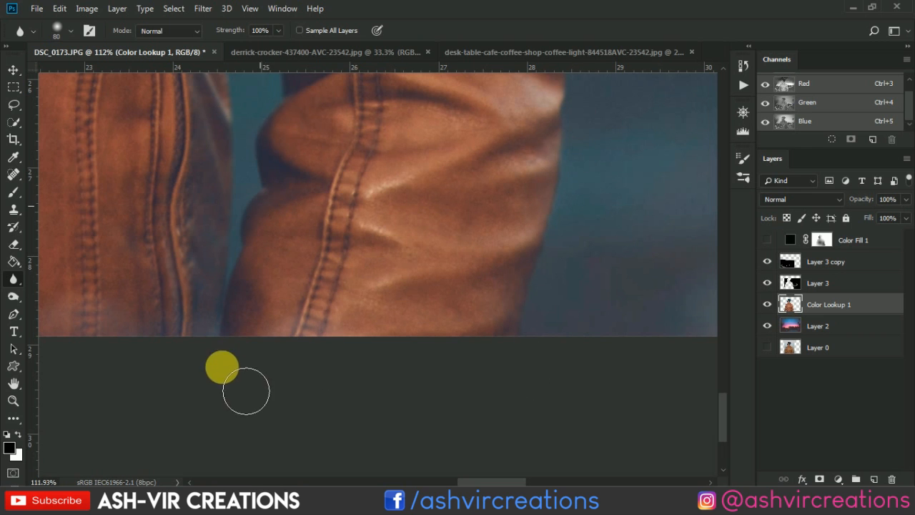
- Soften the lower edges of the opposite sleeve, including the gap between the sleeve and the jacket body
{"action": "scroll", "coordinate": [230, 366], "scroll_direction": "down", "scroll_amount": 7}
{"action": "left_click_drag", "start_coordinate": [218, 332], "coordinate": [614, 344]}
{"action": "left_click_drag", "start_coordinate": [361, 240], "coordinate": [608, 267]}
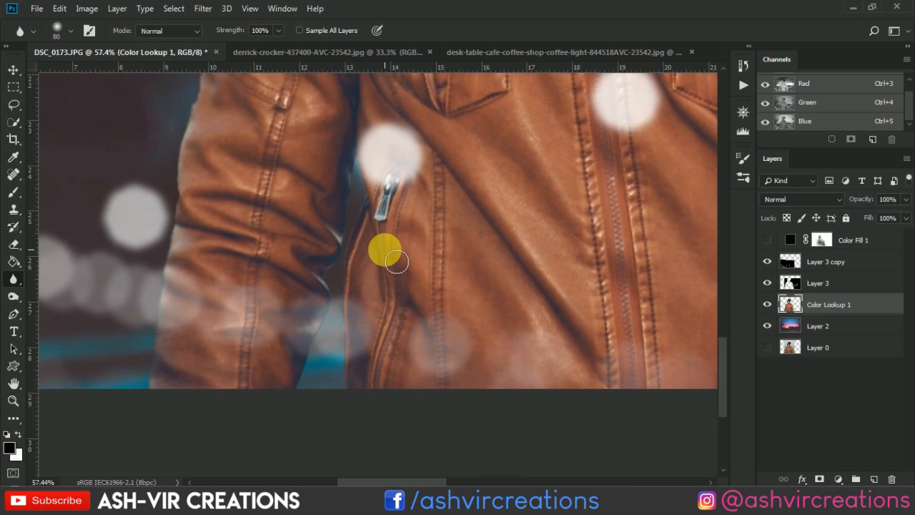
{"action": "scroll", "coordinate": [397, 262], "scroll_direction": "up", "scroll_amount": 3}
{"action": "mouse_move", "coordinate": [397, 261]}
{"action": "left_mouse_down"}
{"action": "mouse_move", "coordinate": [353, 128]}
{"action": "mouse_move", "coordinate": [351, 188]}
{"action": "mouse_move", "coordinate": [326, 253]}
{"action": "mouse_move", "coordinate": [359, 284]}
{"action": "mouse_move", "coordinate": [300, 293]}
{"action": "mouse_move", "coordinate": [322, 425]}
{"action": "mouse_move", "coordinate": [313, 386]}
{"action": "left_mouse_up"}
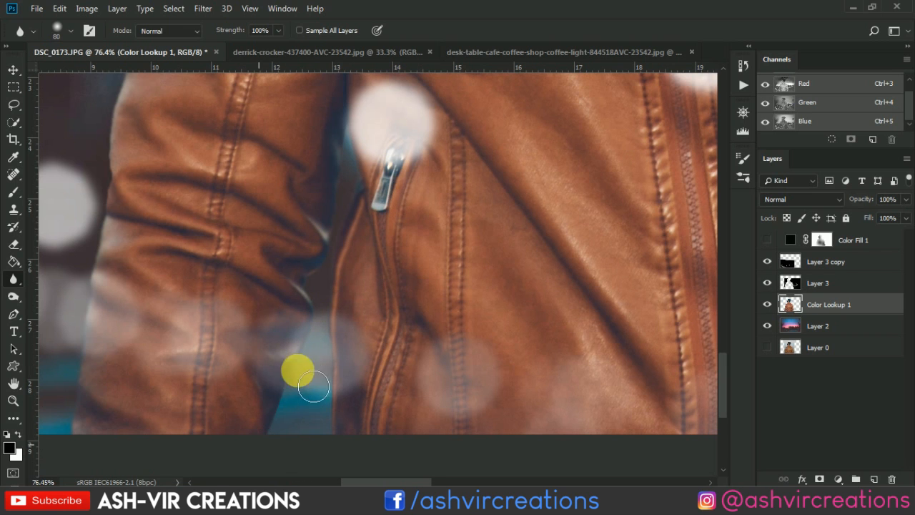
{"action": "left_click_drag", "start_coordinate": [326, 470], "coordinate": [325, 382]}
{"action": "mouse_move", "coordinate": [328, 241]}
{"action": "left_mouse_down"}
{"action": "mouse_move", "coordinate": [453, 310]}
{"action": "mouse_move", "coordinate": [470, 291]}
{"action": "left_mouse_up"}
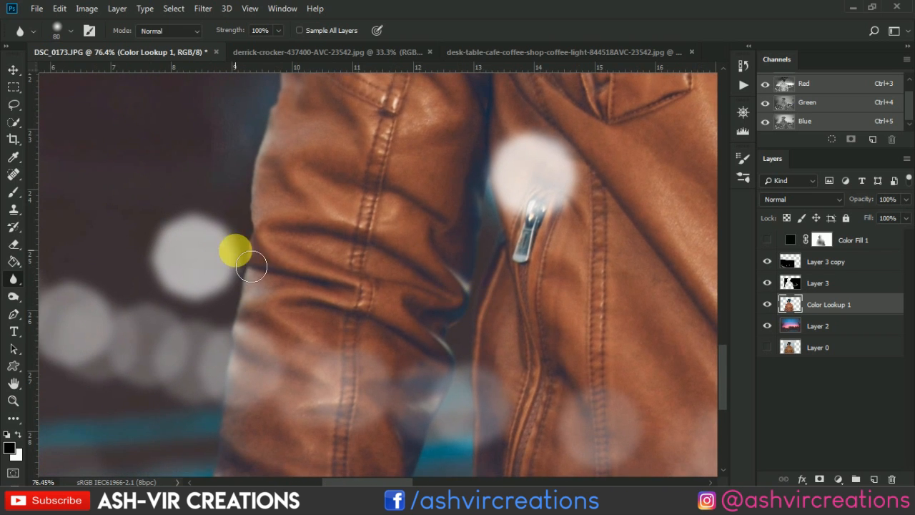
{"action": "left_click_drag", "start_coordinate": [290, 254], "coordinate": [323, 396]}
- Review the softened edges across the composition and make the Color Fill 1 layer visible again
{"action": "scroll", "coordinate": [362, 227], "scroll_direction": "down", "scroll_amount": 6}
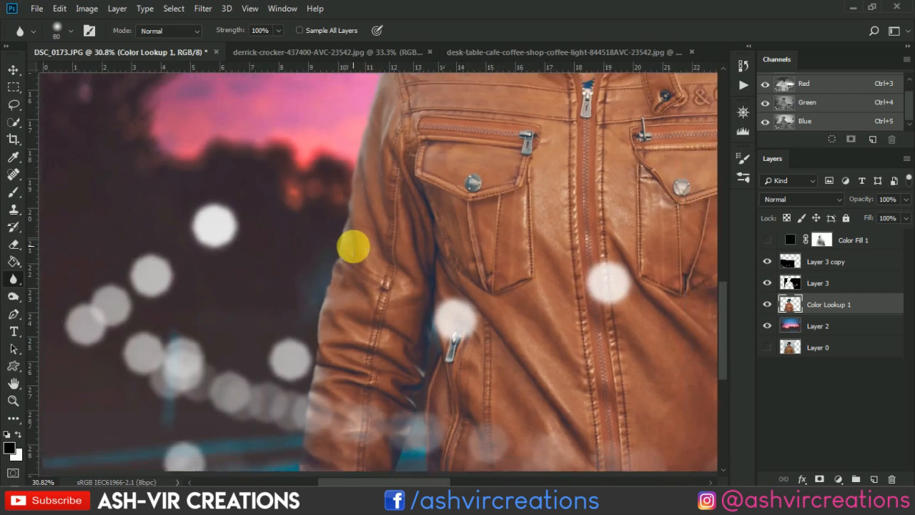
{"action": "scroll", "coordinate": [357, 252], "scroll_direction": "up", "scroll_amount": 3}
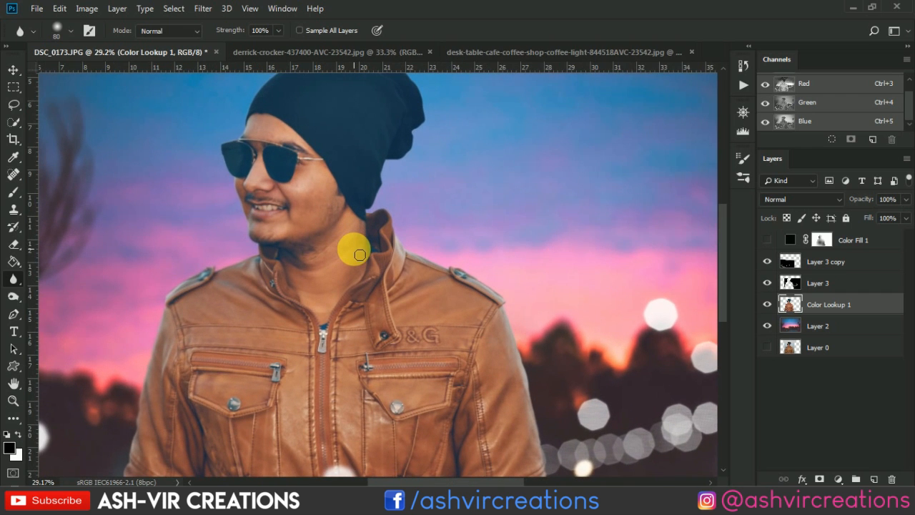
{"action": "key", "text": "v"}
{"action": "scroll", "coordinate": [354, 249], "scroll_direction": "down", "scroll_amount": 2}
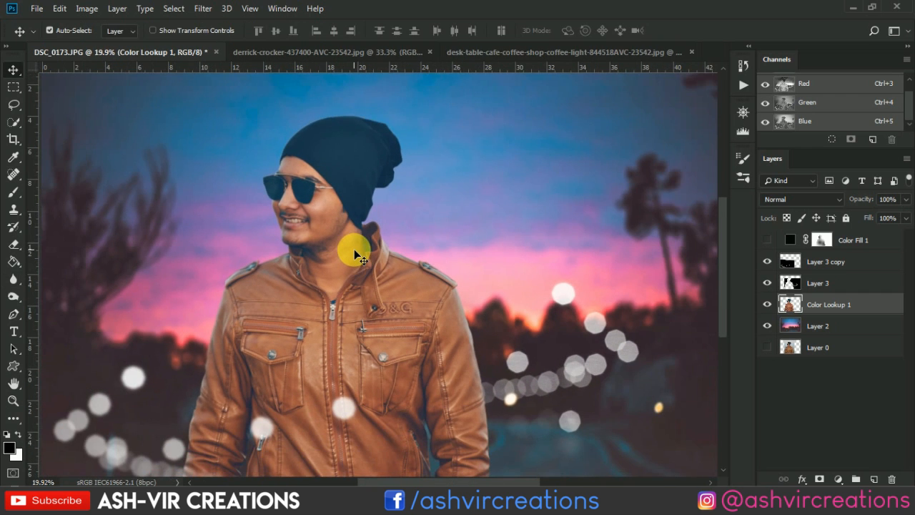
{"action": "left_click", "coordinate": [767, 240]}
- Paint the Color Fill 1 mask fully white over the man with a 1600 px brush, raising the brush opacity to 100%
{"action": "left_click", "coordinate": [821, 240]}
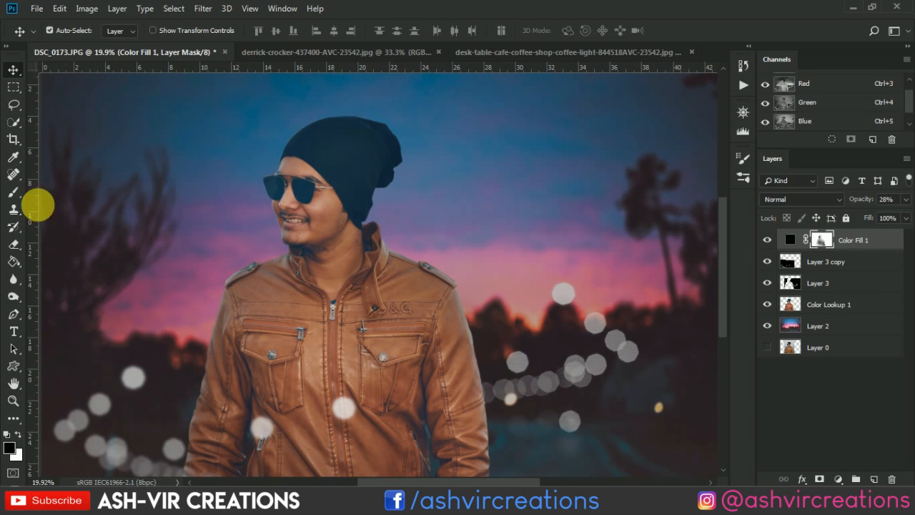
{"action": "left_click", "coordinate": [22, 195]}
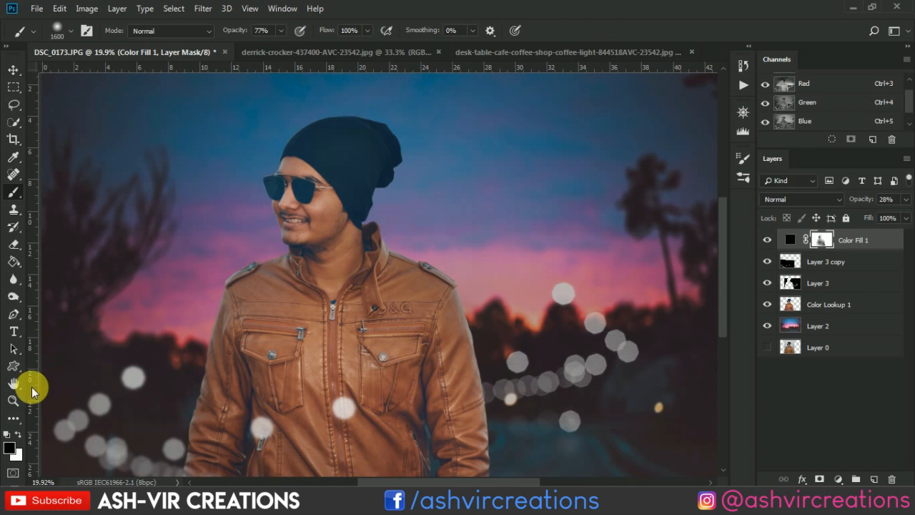
{"action": "left_click", "coordinate": [14, 434]}
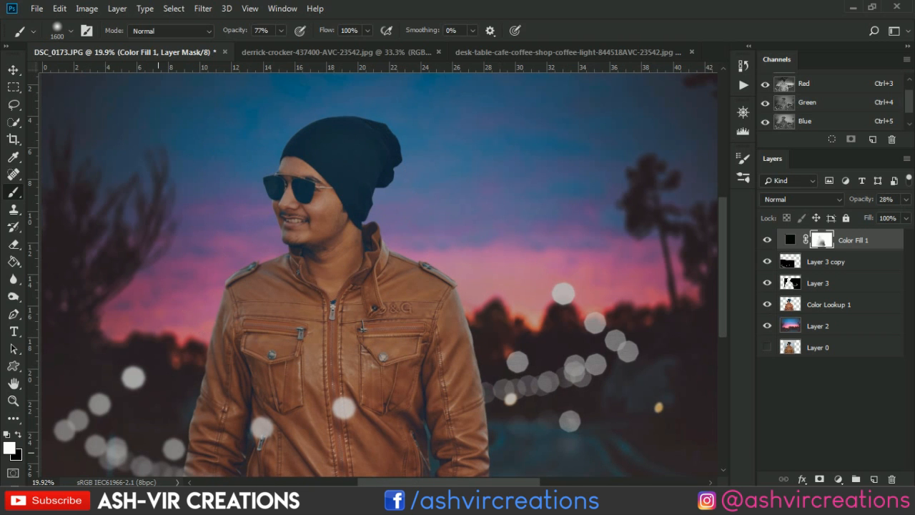
{"action": "key", "text": "ctrl+minus"}
{"action": "key", "text": "ctrl+minus"}
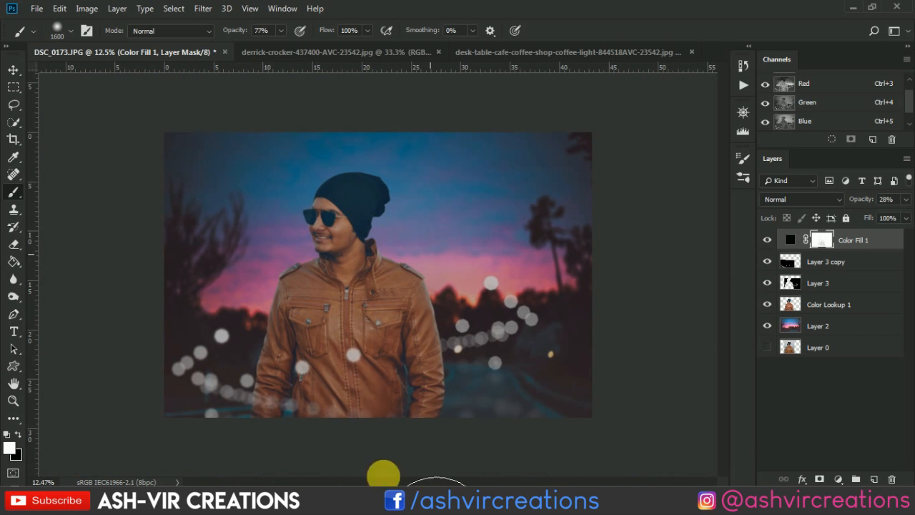
{"action": "key", "text": "0"}
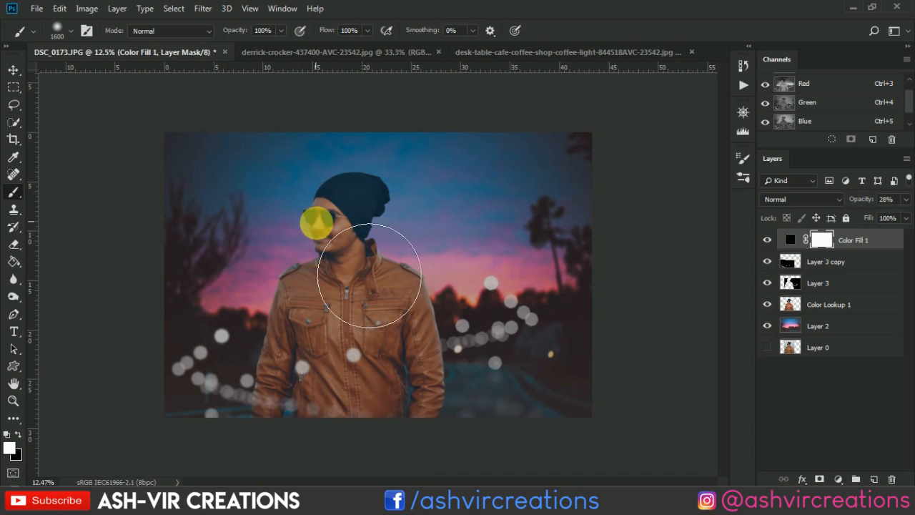
- Paint black on the Color Fill 1 mask over the man's face with a 700 px brush at 17% opacity
{"action": "scroll", "coordinate": [331, 220], "scroll_direction": "up", "scroll_amount": 6}
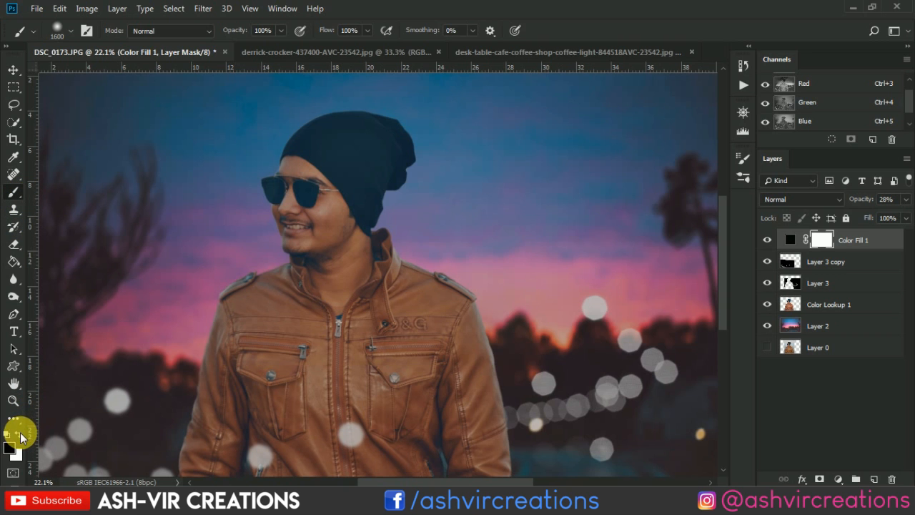
{"action": "key", "text": "bracketleft"}
{"action": "key", "text": "bracketleft"}
{"action": "scroll", "coordinate": [261, 212], "scroll_direction": "up", "scroll_amount": 6}
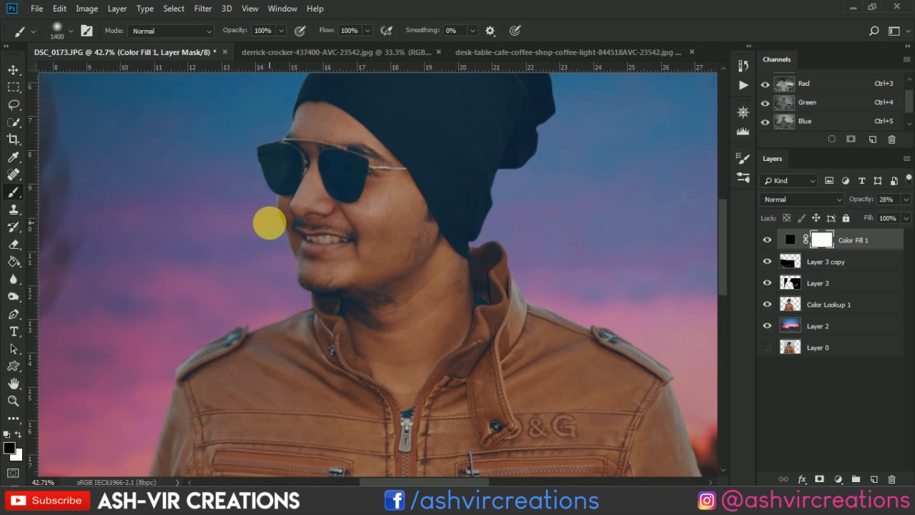
{"action": "key", "text": "bracketleft"}
{"action": "key", "text": "bracketleft"}
{"action": "key", "text": "bracketleft"}
{"action": "key", "text": "bracketleft"}
{"action": "key", "text": "bracketleft"}
{"action": "key", "text": "bracketleft"}
{"action": "key", "text": "bracketleft"}
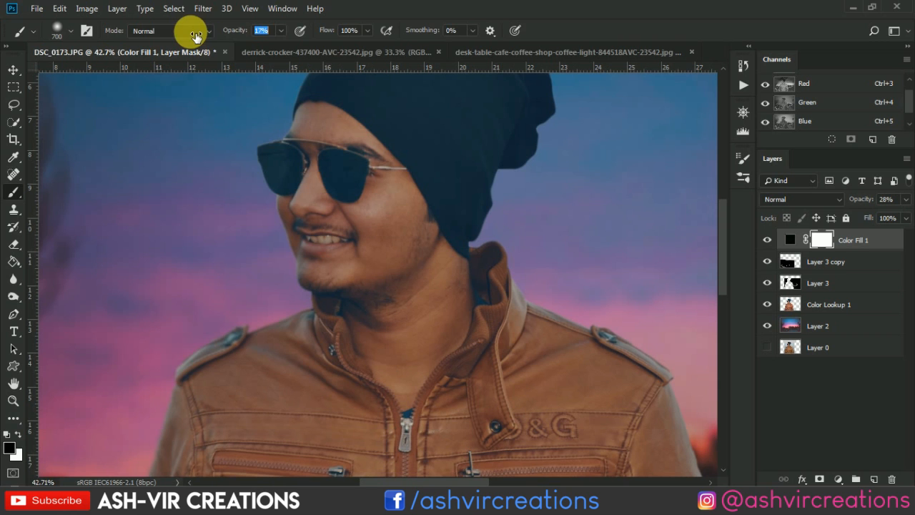
{"action": "mouse_move", "coordinate": [407, 179]}
{"action": "left_mouse_down"}
{"action": "mouse_move", "coordinate": [360, 179]}
{"action": "mouse_move", "coordinate": [366, 233]}
{"action": "left_mouse_up"}
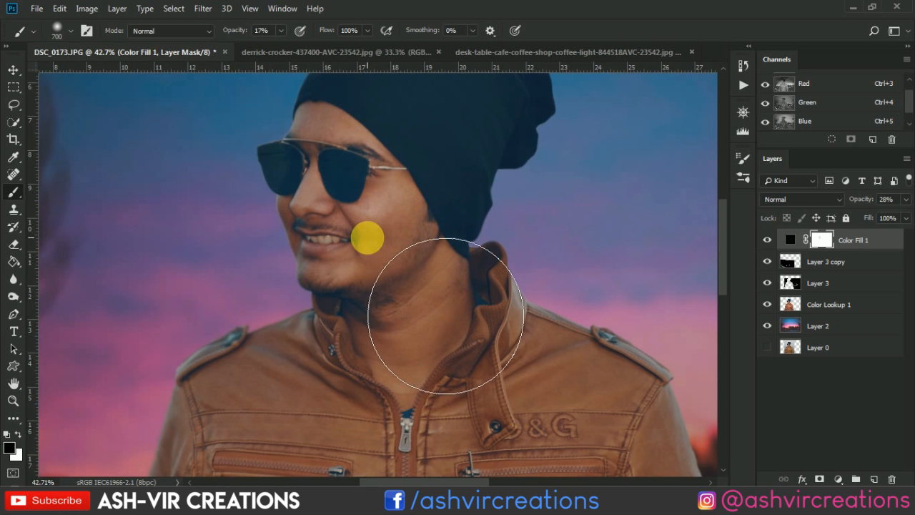
- Brighten the face and neck further by painting the mask with 600 and 700 px brushes at 17% opacity
{"action": "scroll", "coordinate": [370, 186], "scroll_direction": "up", "scroll_amount": 2}
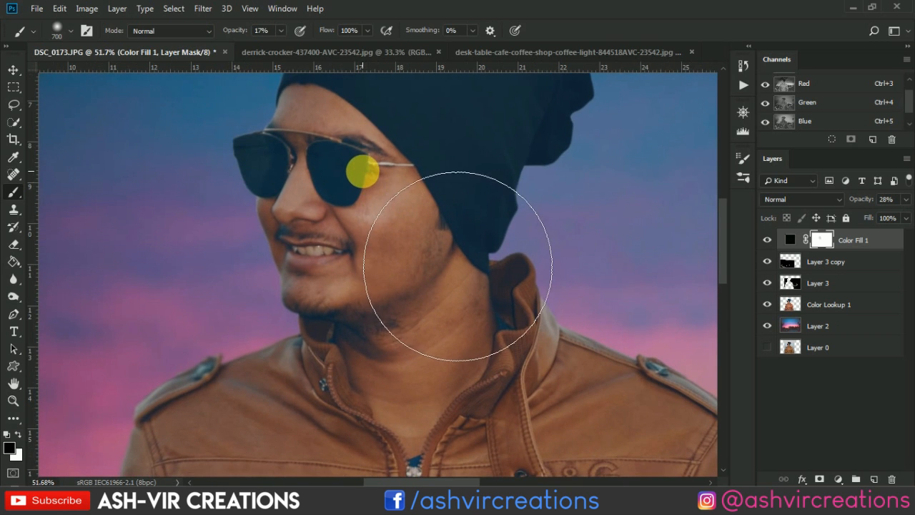
{"action": "key", "text": "bracketleft"}
{"action": "key", "text": "bracketleft"}
{"action": "key", "text": "bracketleft"}
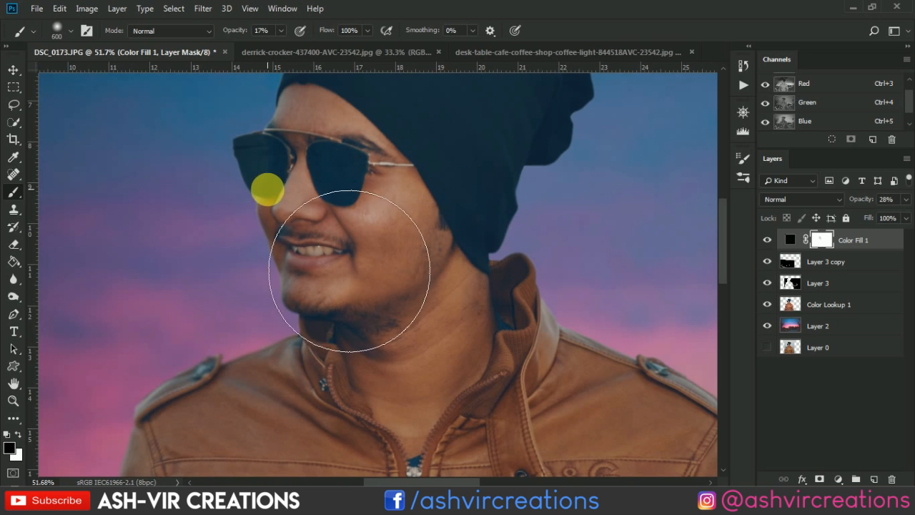
{"action": "key", "text": "bracketright"}
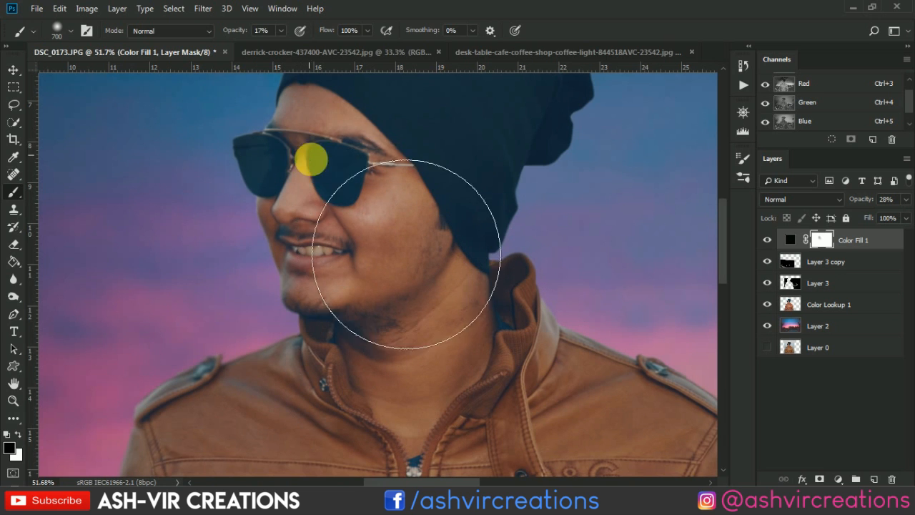
{"action": "scroll", "coordinate": [405, 254], "scroll_direction": "down", "scroll_amount": 4}
{"action": "scroll", "coordinate": [495, 331], "scroll_direction": "up", "scroll_amount": 3}
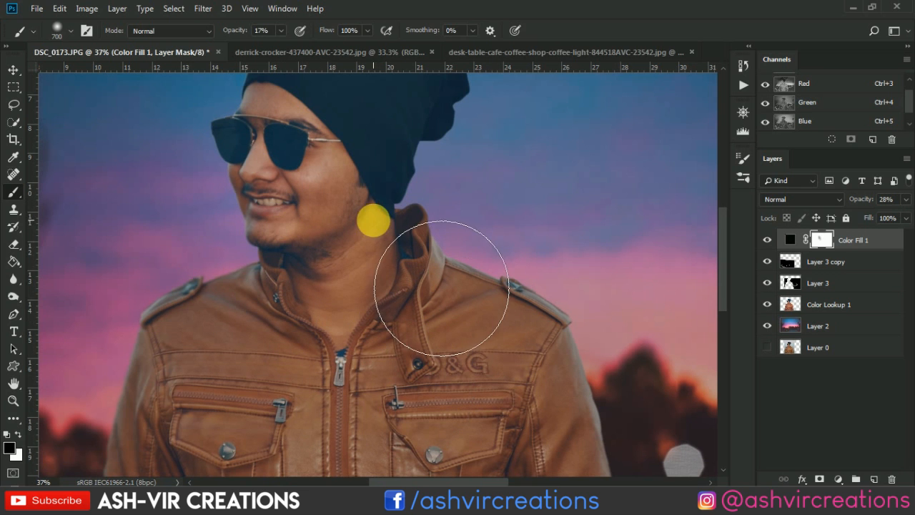
- Compare the whole composition with the Color Fill 1 layer hidden and shown
{"action": "scroll", "coordinate": [408, 276], "scroll_direction": "down", "scroll_amount": 2}
{"action": "scroll", "coordinate": [421, 293], "scroll_direction": "down", "scroll_amount": 1}
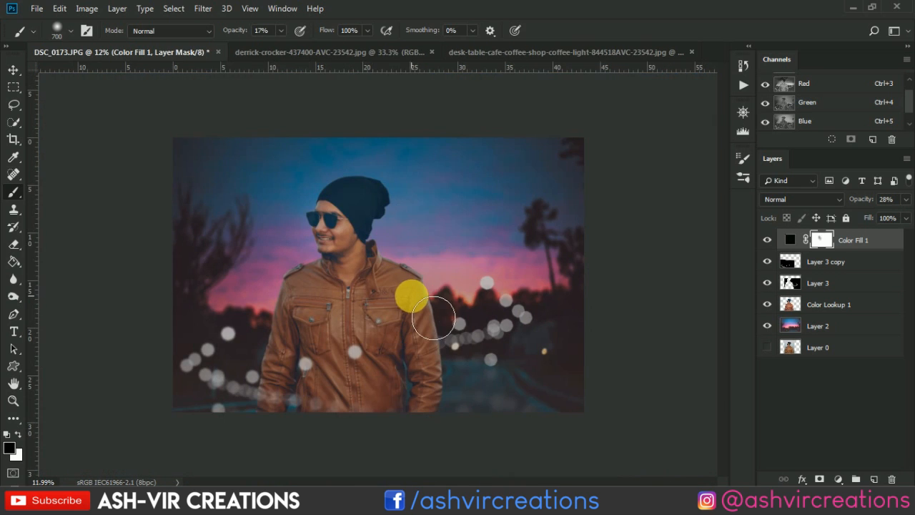
{"action": "scroll", "coordinate": [433, 317], "scroll_direction": "up", "scroll_amount": 2}
{"action": "key", "text": "v"}
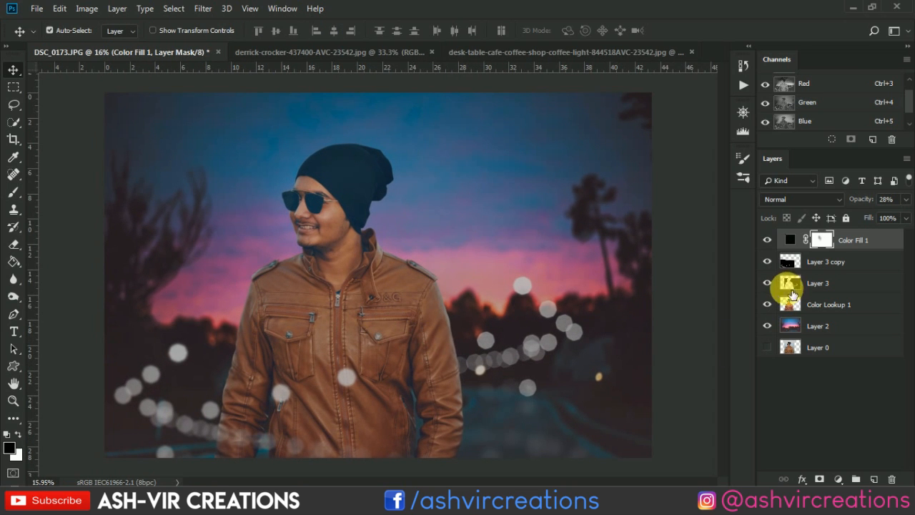
{"action": "left_click", "coordinate": [776, 243]}
{"action": "left_click", "coordinate": [776, 242]}
{"action": "left_click", "coordinate": [776, 243]}
{"action": "left_click", "coordinate": [776, 243]}
{"action": "left_click", "coordinate": [776, 243]}
{"action": "left_click", "coordinate": [776, 243]}
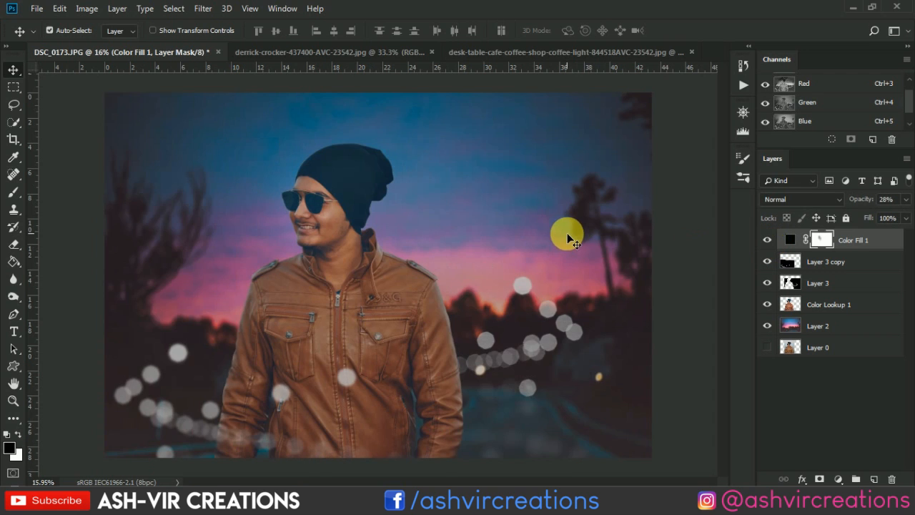
{"action": "scroll", "coordinate": [564, 235], "scroll_direction": "down", "scroll_amount": 2}
{"action": "scroll", "coordinate": [568, 238], "scroll_direction": "up", "scroll_amount": 1}
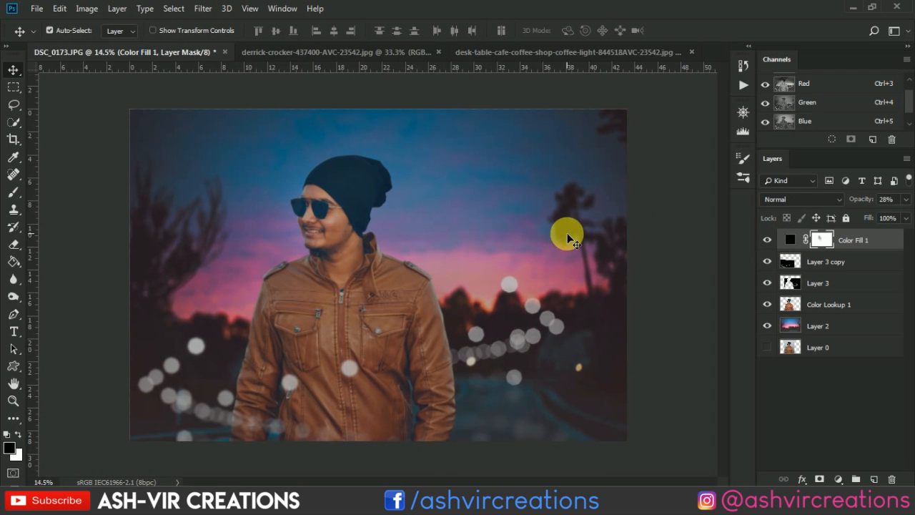
- Merge all layers from Layer 2 up to Color Fill 1 into one layer, leaving the hidden Layer 0 separate
{"action": "left_click", "coordinate": [837, 306]}
{"action": "left_click", "coordinate": [838, 326]}
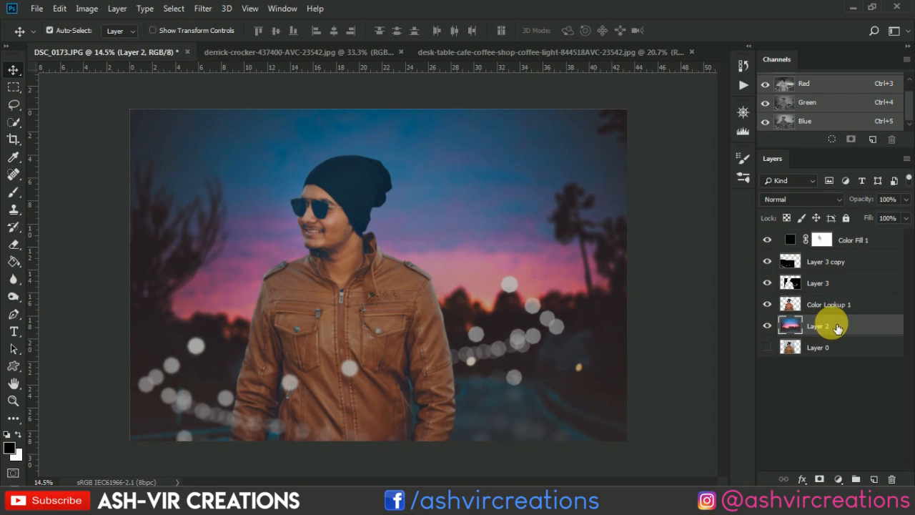
{"action": "left_click", "coordinate": [862, 249], "text": "shift"}
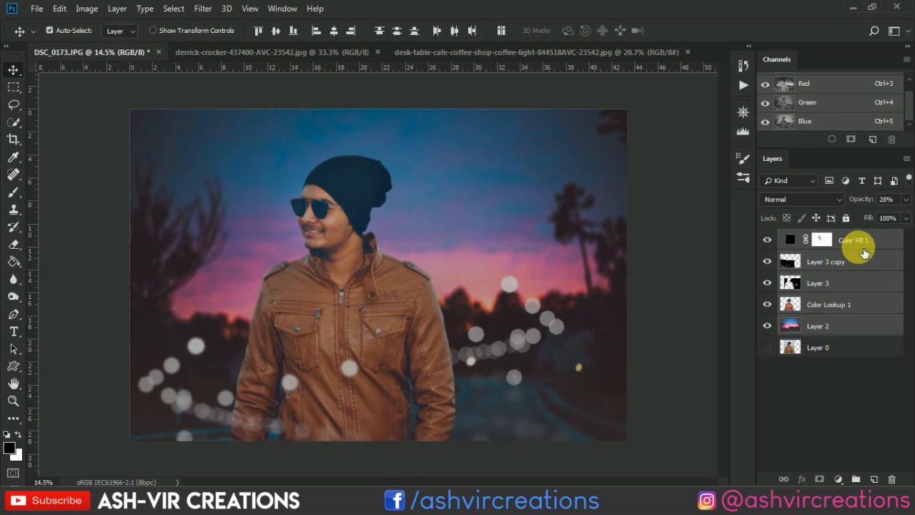
{"action": "right_click", "coordinate": [863, 250]}
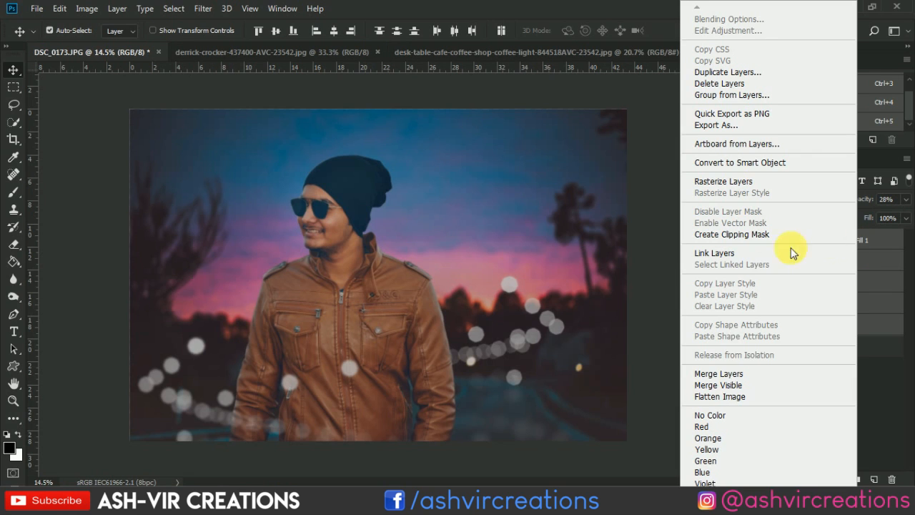
{"action": "left_click", "coordinate": [731, 380]}
- Check the image's right edge up close and apply a crop to the composition to tidy that edge
{"action": "scroll", "coordinate": [611, 127], "scroll_direction": "up", "scroll_amount": 5}
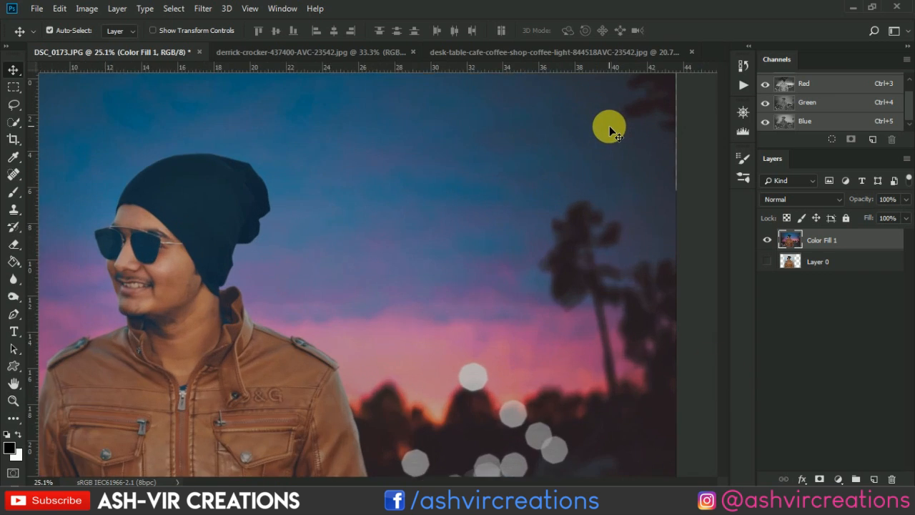
{"action": "scroll", "coordinate": [674, 171], "scroll_direction": "up", "scroll_amount": 3}
{"action": "left_click_drag", "start_coordinate": [674, 171], "coordinate": [478, 224]}
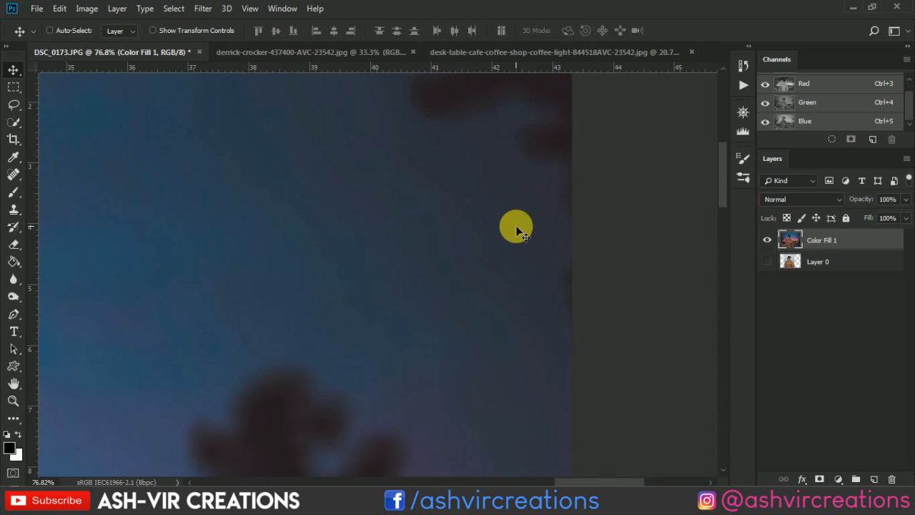
{"action": "key", "text": "ctrl+0"}
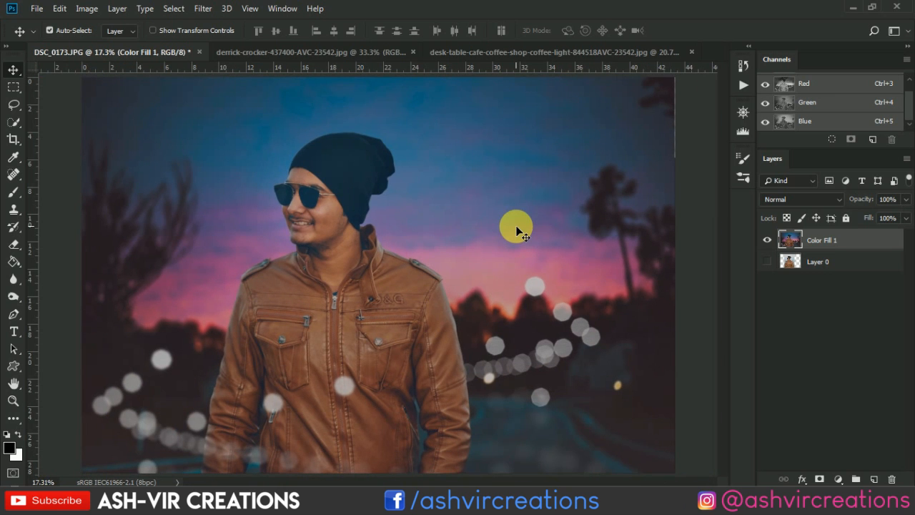
{"action": "key", "text": "c"}
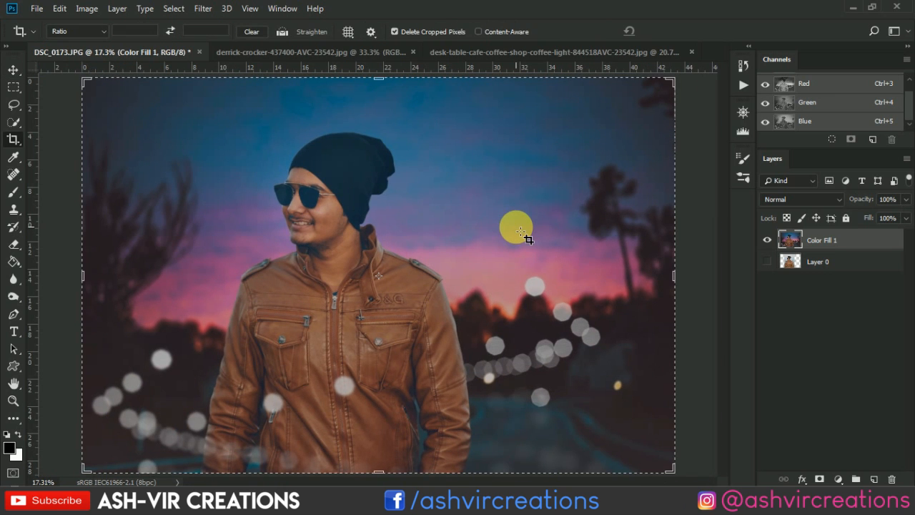
{"action": "key", "text": "Return"}
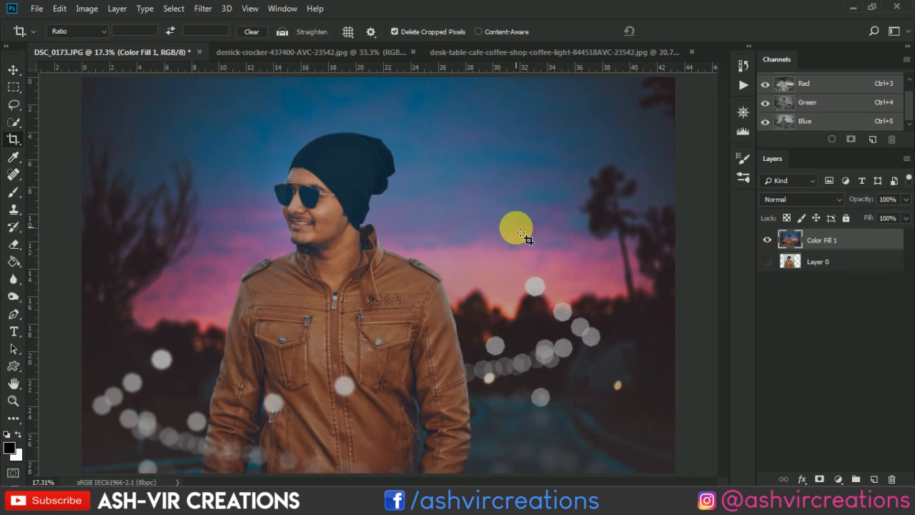
{"action": "key", "text": "ctrl+0"}
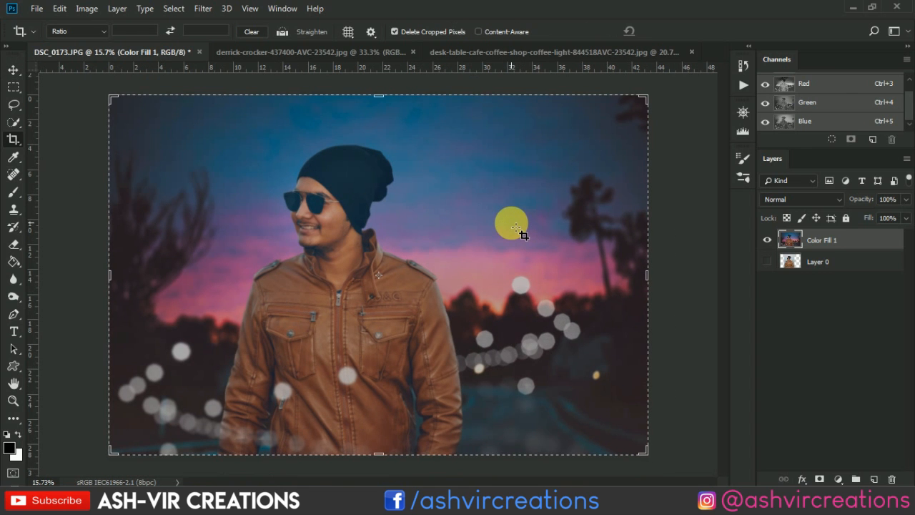
{"action": "left_click", "coordinate": [511, 223]}
{"action": "key", "text": "Return"}
{"action": "key", "text": "v"}
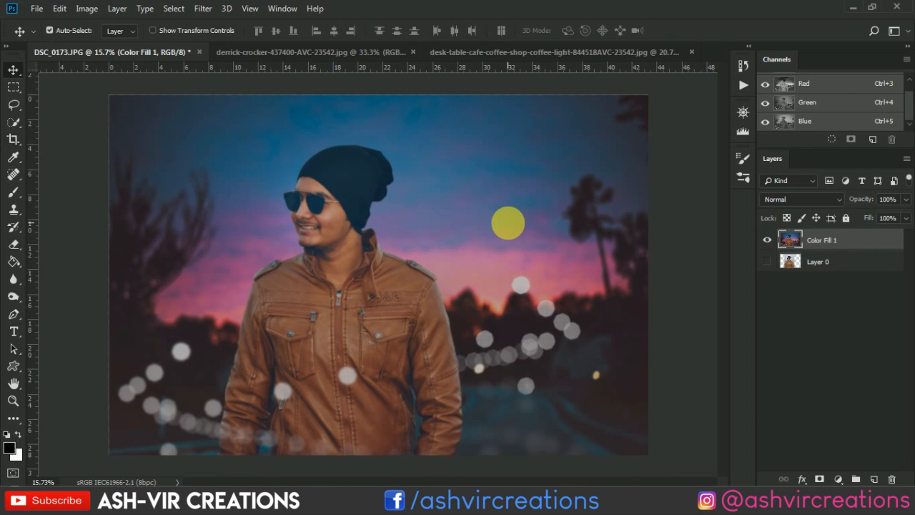
- Open the Camera Raw filter on the merged layer and set Temperature to -5 and Tint to +10
{"action": "scroll", "coordinate": [509, 223], "scroll_direction": "down", "scroll_amount": 2}
{"action": "scroll", "coordinate": [506, 221], "scroll_direction": "up", "scroll_amount": 1}
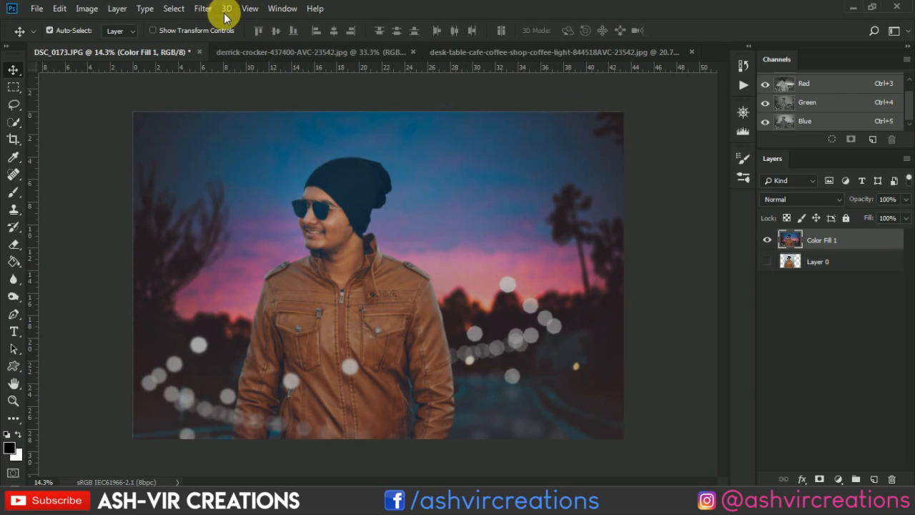
{"action": "left_click", "coordinate": [206, 12]}
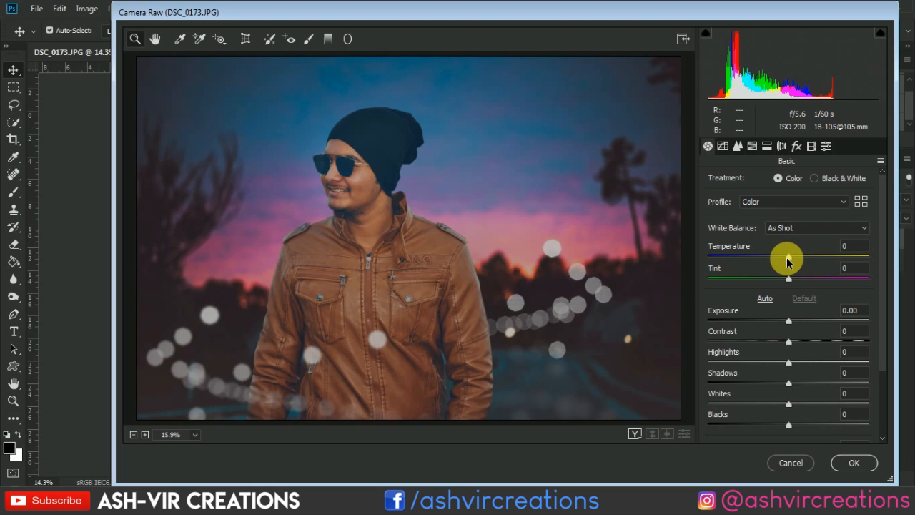
{"action": "left_click_drag", "start_coordinate": [787, 261], "coordinate": [796, 285]}
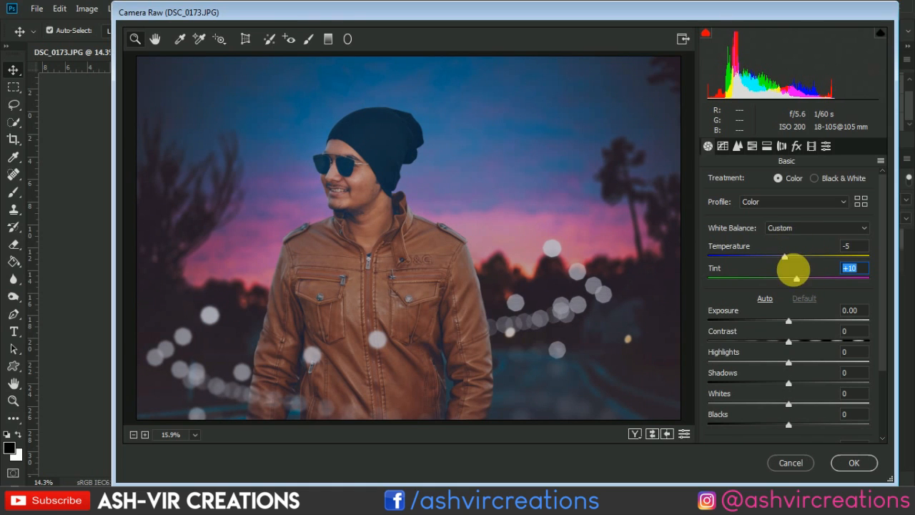
- Adjust the Blues in HSL to hue -4, saturation +25 and luminance +23
{"action": "left_click", "coordinate": [752, 147]}
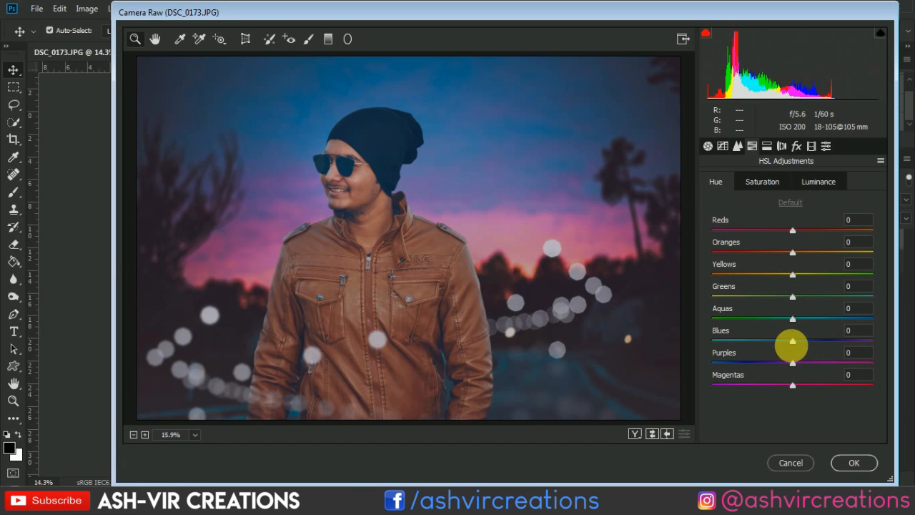
{"action": "mouse_move", "coordinate": [791, 345]}
{"action": "left_mouse_down"}
{"action": "mouse_move", "coordinate": [764, 343]}
{"action": "mouse_move", "coordinate": [789, 348]}
{"action": "left_mouse_up"}
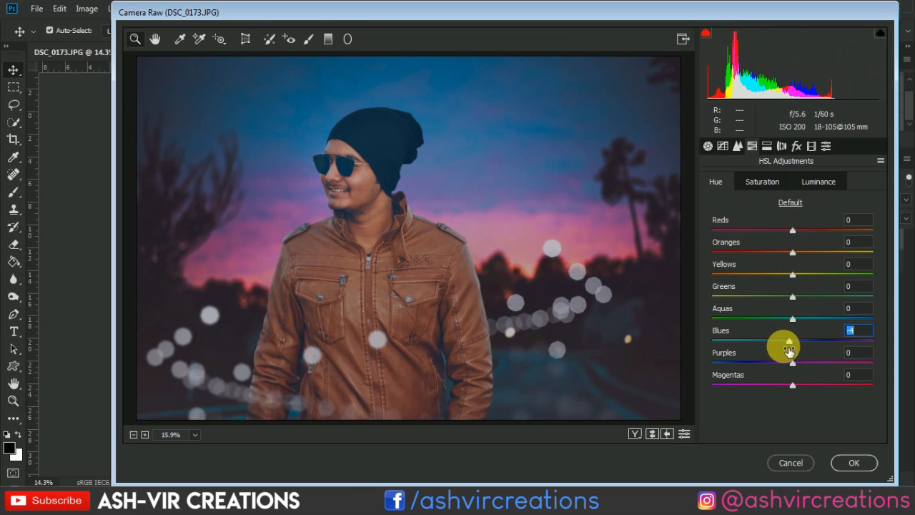
{"action": "left_click", "coordinate": [770, 183]}
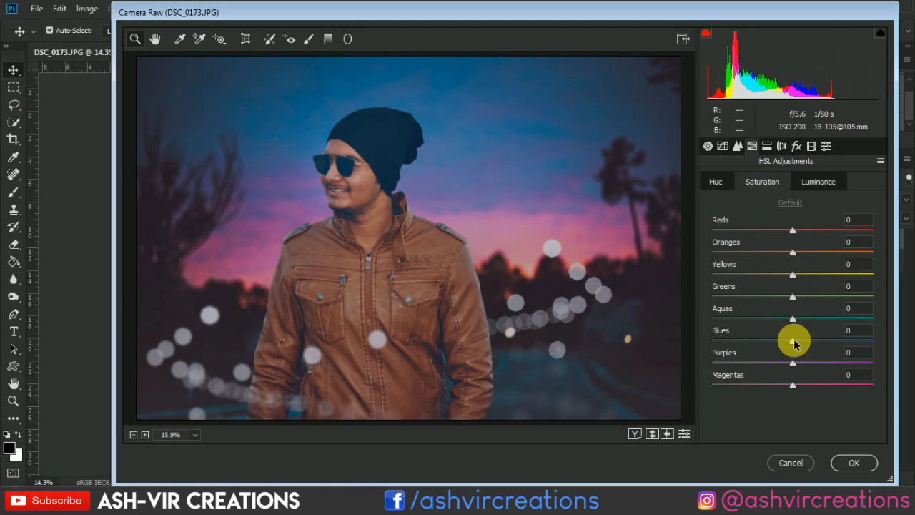
{"action": "left_click_drag", "start_coordinate": [796, 344], "coordinate": [819, 343]}
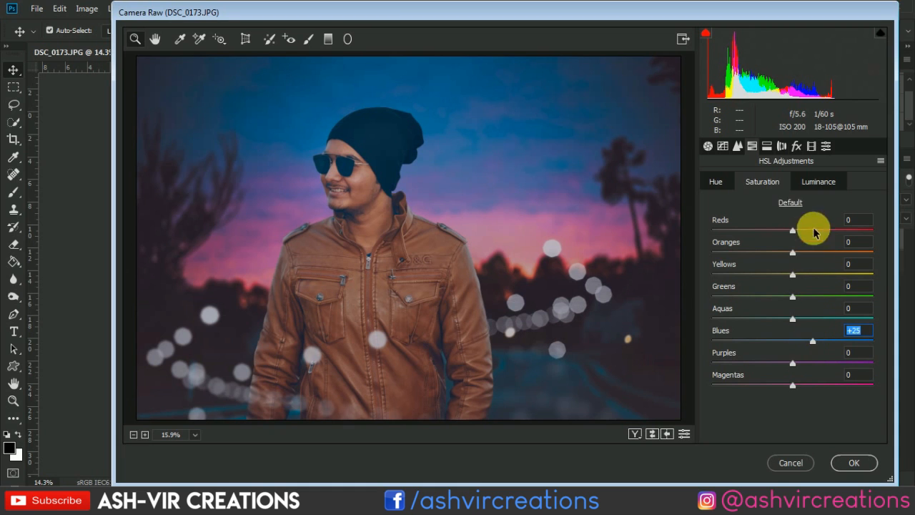
{"action": "left_click", "coordinate": [816, 185]}
{"action": "mouse_move", "coordinate": [800, 344]}
{"action": "left_mouse_down"}
{"action": "mouse_move", "coordinate": [816, 347]}
{"action": "mouse_move", "coordinate": [811, 341]}
{"action": "left_mouse_up"}
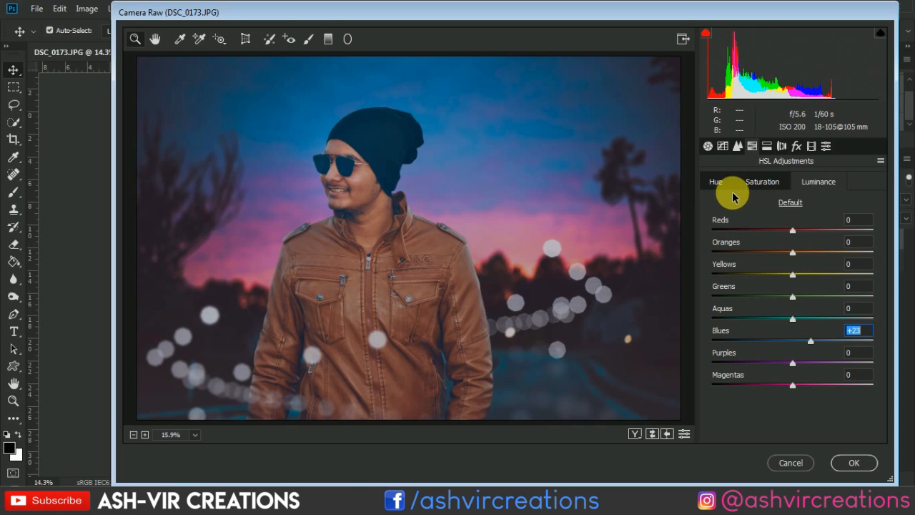
- Set the HSL hue of Aquas to +28, Purples to +16 and Oranges to +10
{"action": "left_click", "coordinate": [715, 180]}
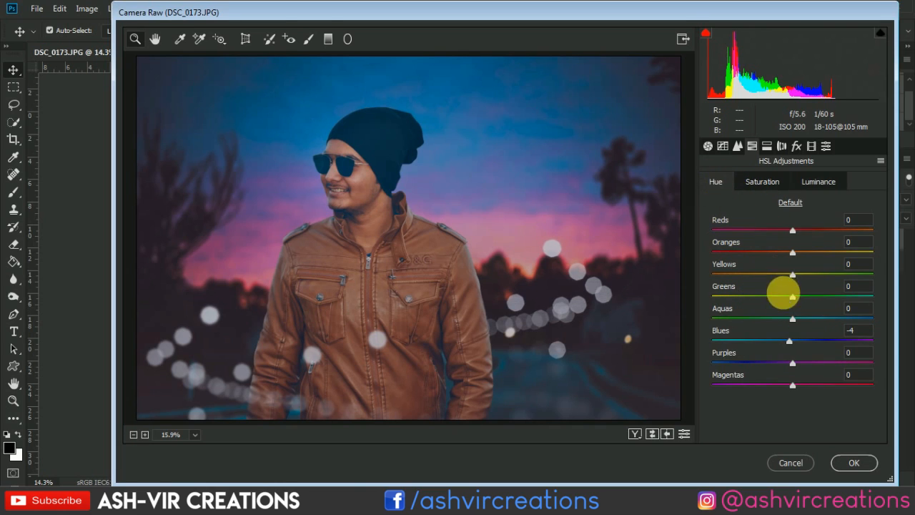
{"action": "mouse_move", "coordinate": [806, 319]}
{"action": "left_mouse_down"}
{"action": "mouse_move", "coordinate": [751, 316]}
{"action": "mouse_move", "coordinate": [878, 307]}
{"action": "mouse_move", "coordinate": [728, 314]}
{"action": "mouse_move", "coordinate": [816, 309]}
{"action": "left_mouse_up"}
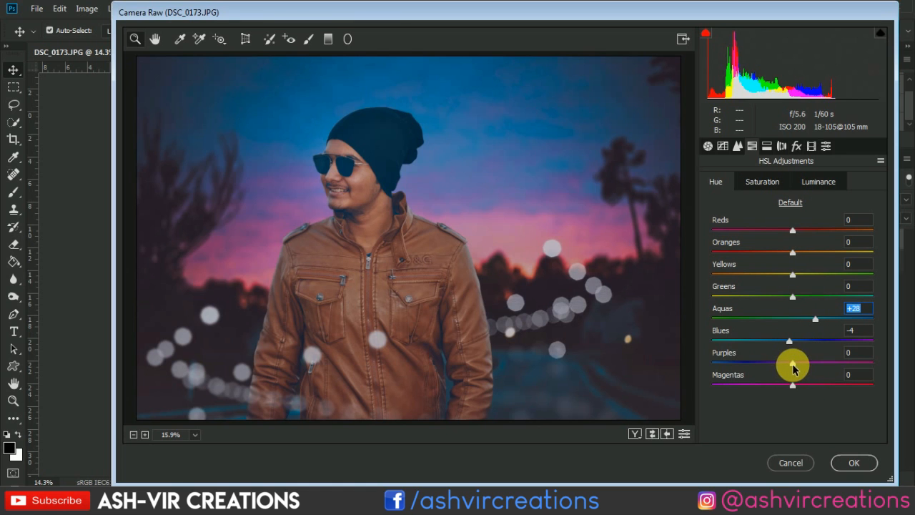
{"action": "mouse_move", "coordinate": [792, 363]}
{"action": "left_mouse_down"}
{"action": "mouse_move", "coordinate": [823, 360]}
{"action": "mouse_move", "coordinate": [784, 361]}
{"action": "mouse_move", "coordinate": [806, 365]}
{"action": "left_mouse_up"}
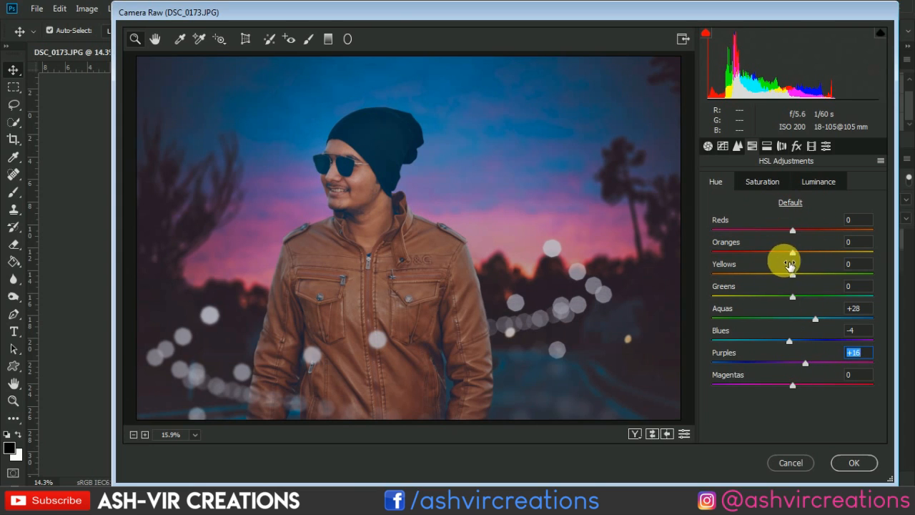
{"action": "left_click_drag", "start_coordinate": [795, 257], "coordinate": [804, 260]}
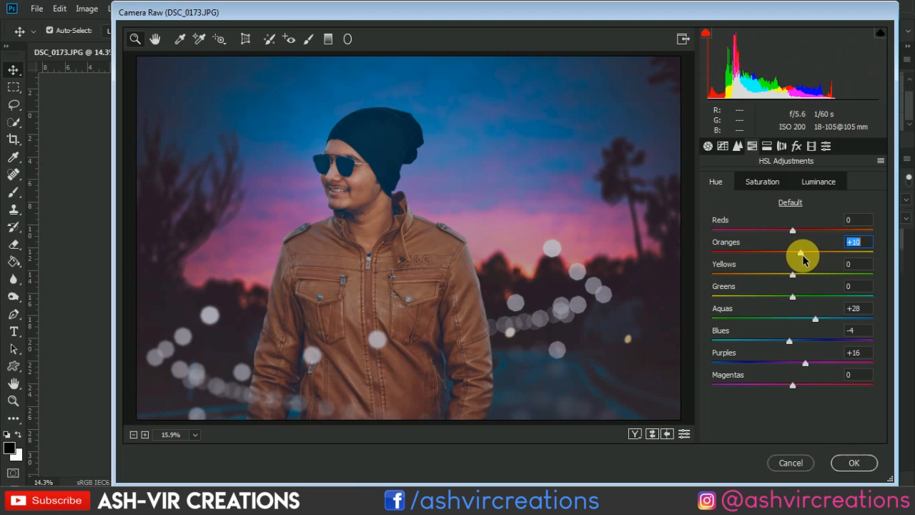
- Set the Oranges luminance to +15 and the Oranges saturation to -18
{"action": "left_click", "coordinate": [814, 181]}
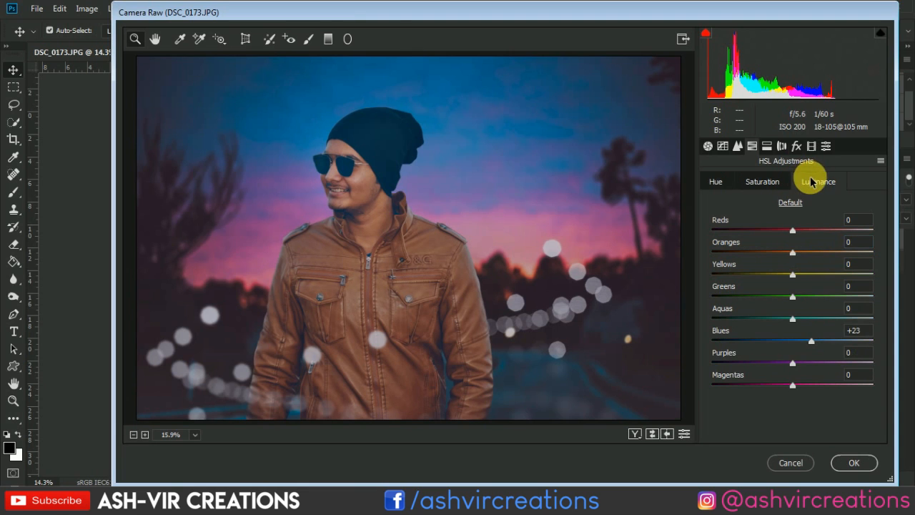
{"action": "mouse_move", "coordinate": [791, 255]}
{"action": "left_mouse_down"}
{"action": "mouse_move", "coordinate": [760, 247]}
{"action": "mouse_move", "coordinate": [802, 252]}
{"action": "left_mouse_up"}
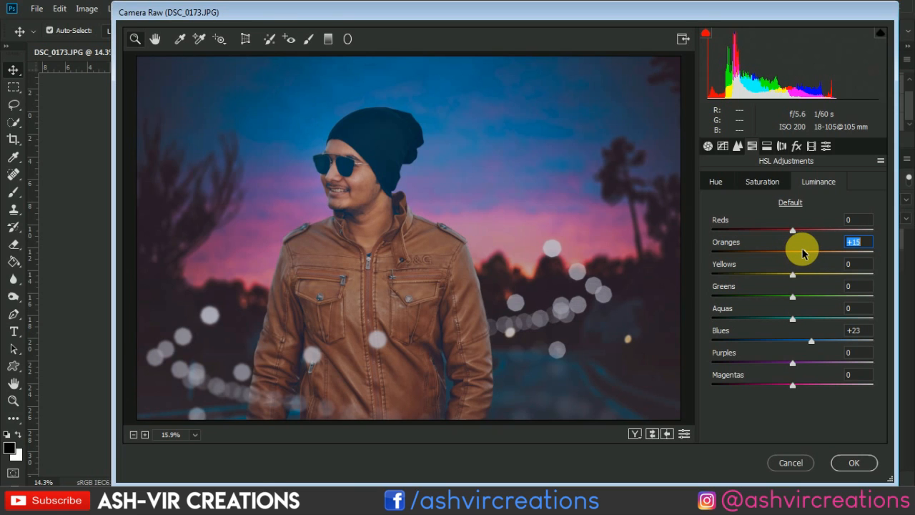
{"action": "left_click", "coordinate": [763, 183]}
{"action": "mouse_move", "coordinate": [789, 249]}
{"action": "left_mouse_down"}
{"action": "mouse_move", "coordinate": [768, 255]}
{"action": "mouse_move", "coordinate": [790, 251]}
{"action": "mouse_move", "coordinate": [765, 246]}
{"action": "mouse_move", "coordinate": [798, 254]}
{"action": "mouse_move", "coordinate": [777, 263]}
{"action": "left_mouse_up"}
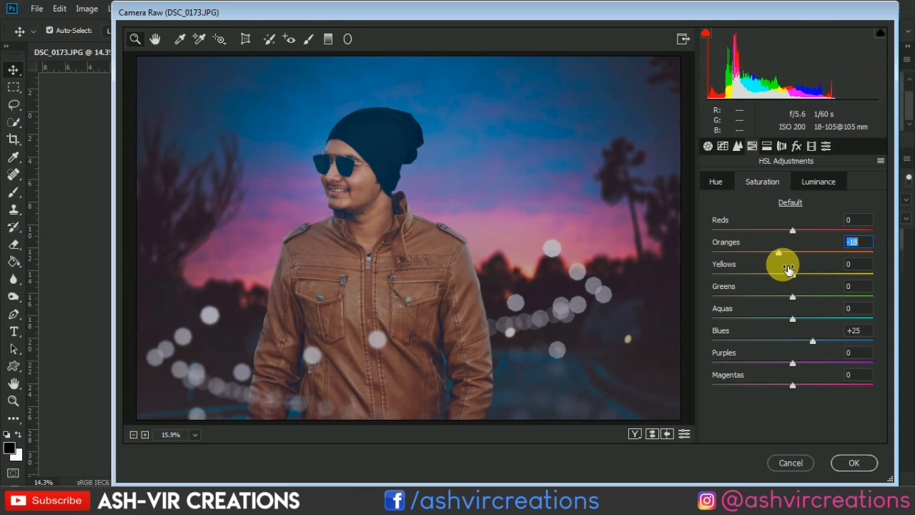
- Set the Blue Primary calibration to hue -6 and saturation +3
{"action": "left_click", "coordinate": [812, 146]}
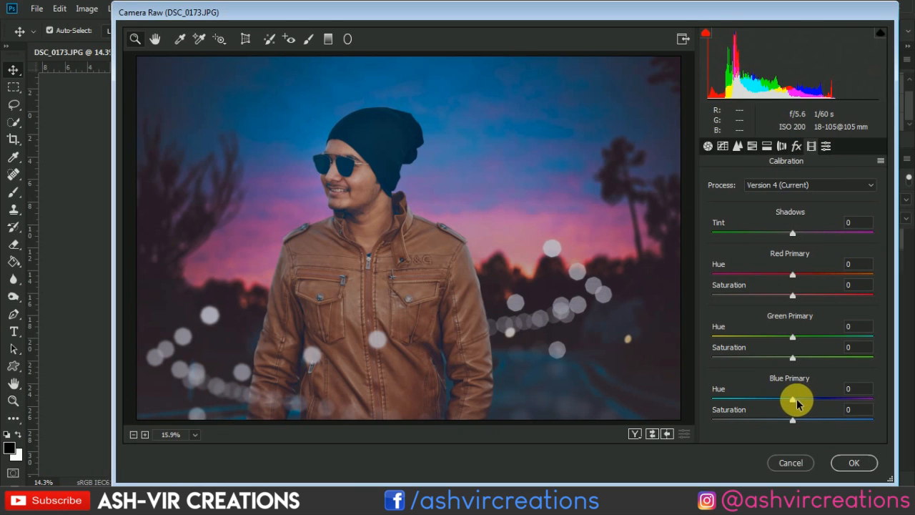
{"action": "mouse_move", "coordinate": [796, 401]}
{"action": "left_mouse_down"}
{"action": "mouse_move", "coordinate": [778, 399]}
{"action": "mouse_move", "coordinate": [796, 400]}
{"action": "mouse_move", "coordinate": [778, 401]}
{"action": "mouse_move", "coordinate": [786, 402]}
{"action": "left_mouse_up"}
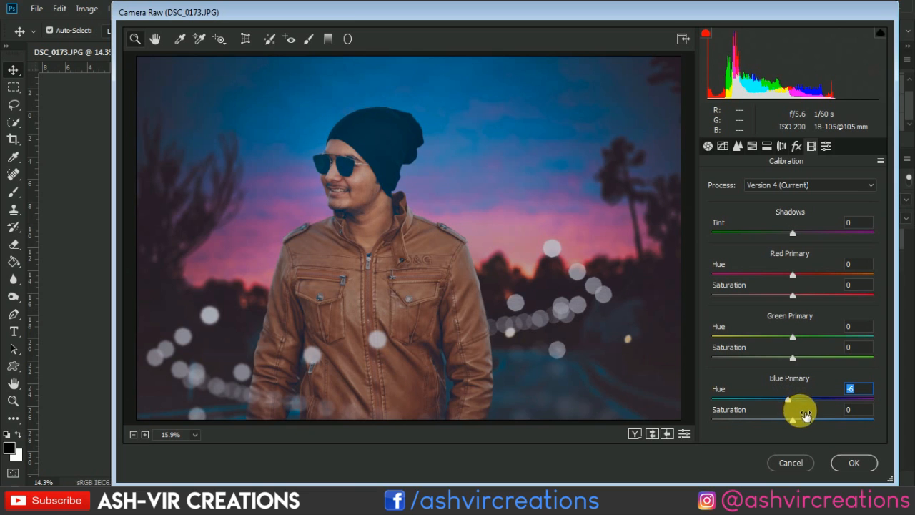
{"action": "mouse_move", "coordinate": [801, 423]}
{"action": "left_mouse_down"}
{"action": "mouse_move", "coordinate": [815, 419]}
{"action": "mouse_move", "coordinate": [786, 423]}
{"action": "mouse_move", "coordinate": [797, 423]}
{"action": "left_mouse_up"}
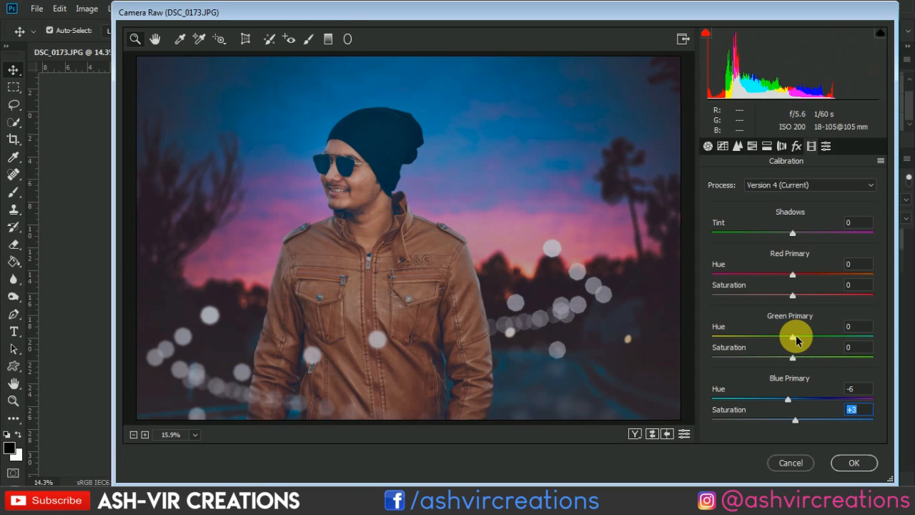
- Set the basic tone values to Shadows -18, Whites +20 and Blacks +6
{"action": "left_click", "coordinate": [707, 147]}
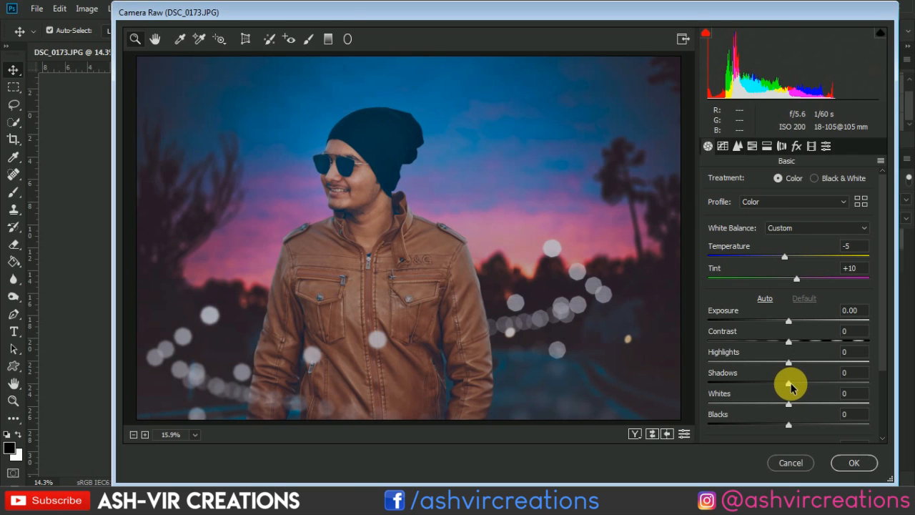
{"action": "left_click_drag", "start_coordinate": [790, 386], "coordinate": [808, 406]}
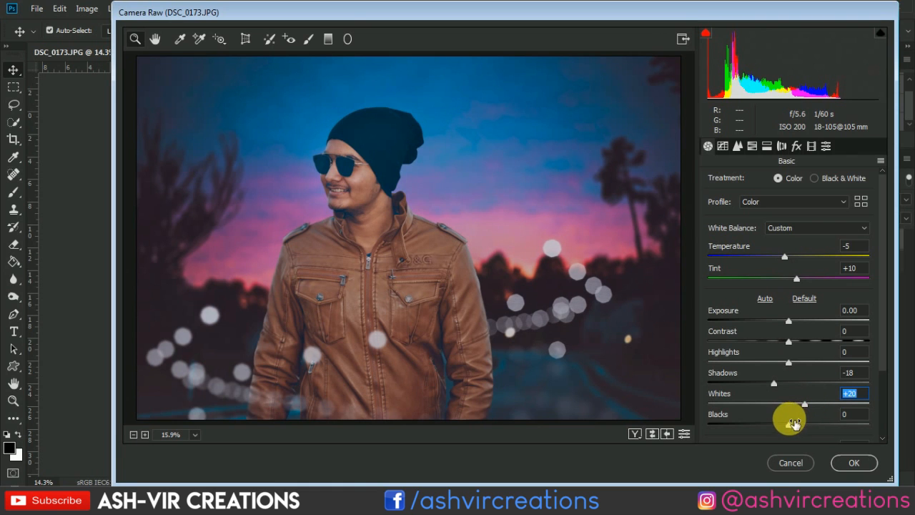
{"action": "mouse_move", "coordinate": [788, 424]}
{"action": "left_mouse_down"}
{"action": "mouse_move", "coordinate": [802, 422]}
{"action": "mouse_move", "coordinate": [784, 422]}
{"action": "mouse_move", "coordinate": [801, 422]}
{"action": "mouse_move", "coordinate": [794, 419]}
{"action": "left_mouse_up"}
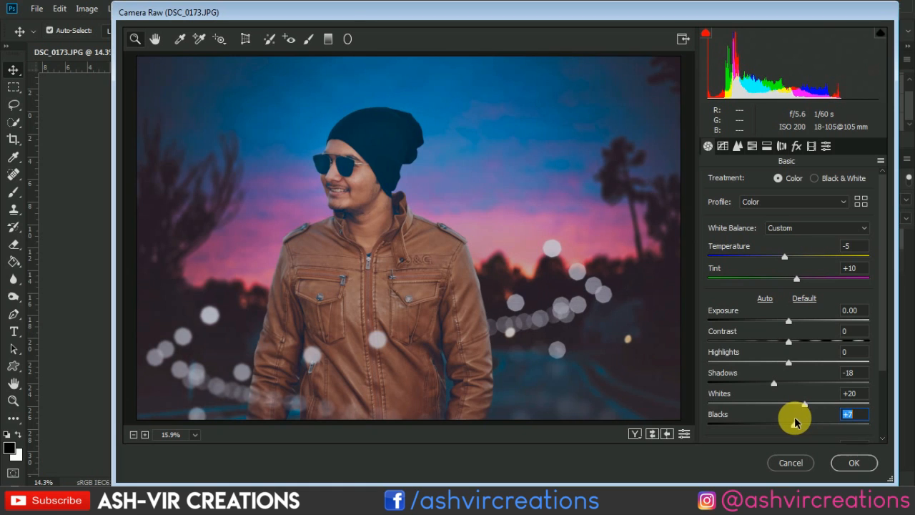
- Set Clarity to +3, Contrast to -13 and Exposure to +0.30 in the basic adjustments
{"action": "scroll", "coordinate": [879, 381], "scroll_direction": "down", "scroll_amount": 1}
{"action": "scroll", "coordinate": [878, 386], "scroll_direction": "down", "scroll_amount": 2}
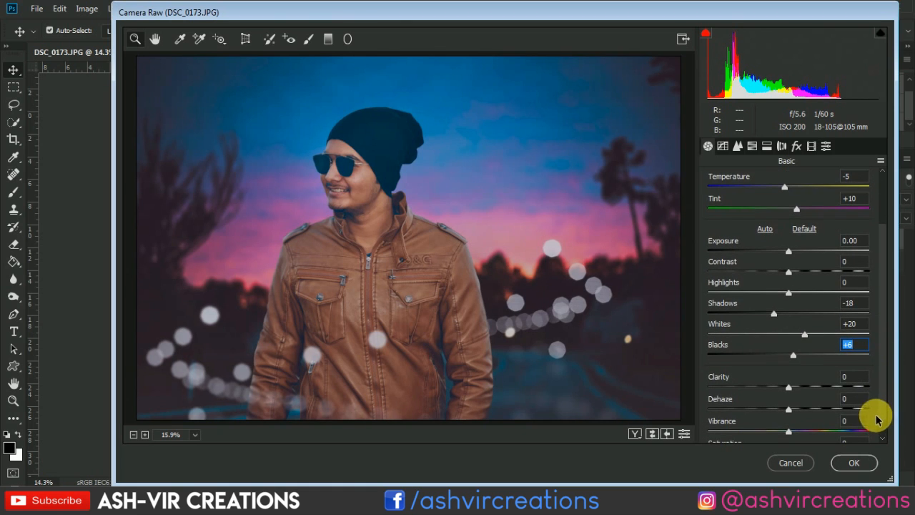
{"action": "left_click_drag", "start_coordinate": [790, 391], "coordinate": [792, 391]}
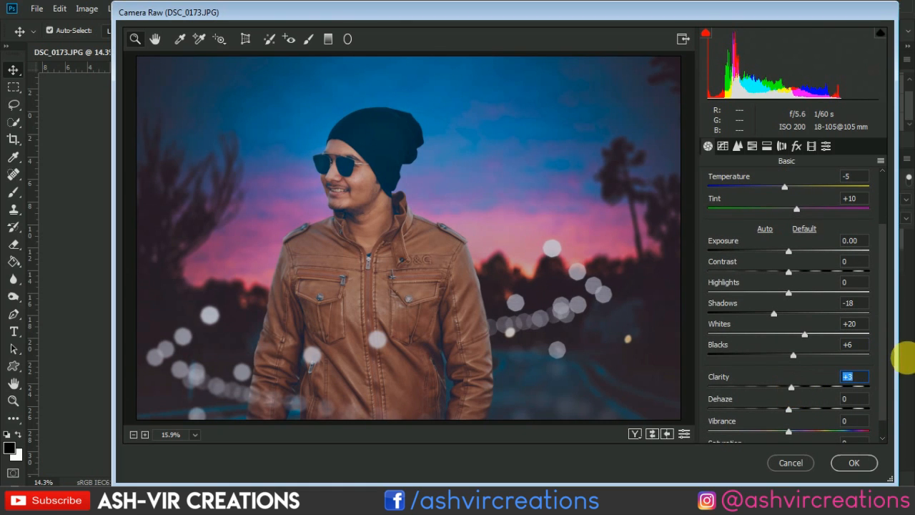
{"action": "mouse_move", "coordinate": [788, 274]}
{"action": "left_mouse_down"}
{"action": "mouse_move", "coordinate": [802, 270]}
{"action": "mouse_move", "coordinate": [772, 270]}
{"action": "mouse_move", "coordinate": [786, 278]}
{"action": "mouse_move", "coordinate": [774, 282]}
{"action": "left_mouse_up"}
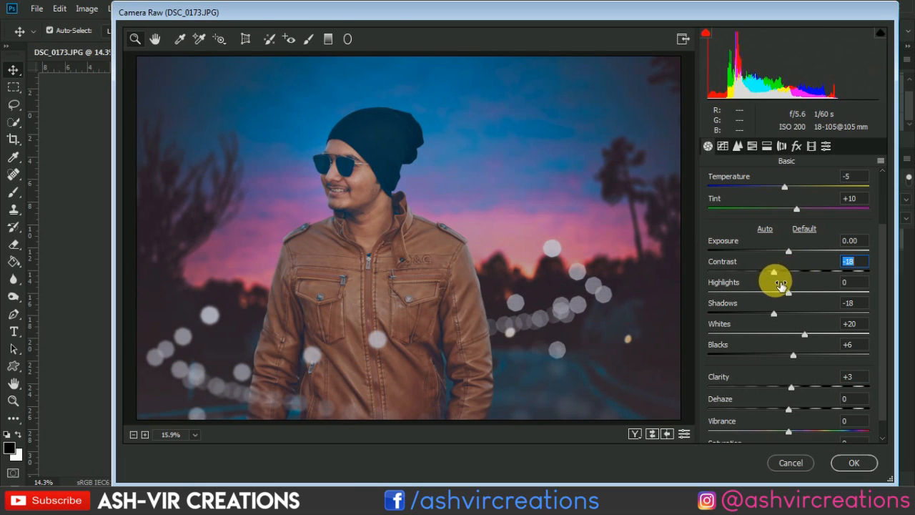
{"action": "left_click_drag", "start_coordinate": [780, 286], "coordinate": [793, 255]}
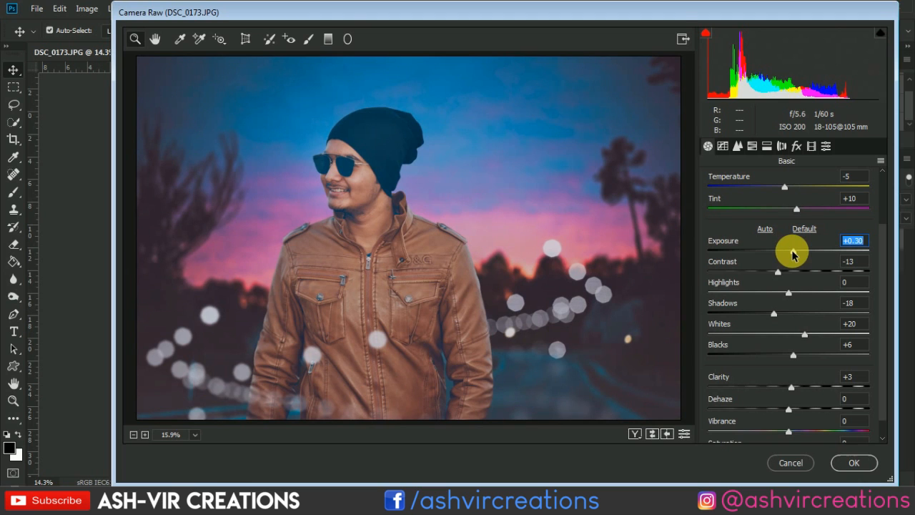
- Reset Exposure to 0 and set Saturation to +1 in the basic adjustments
{"action": "double_click", "coordinate": [791, 254]}
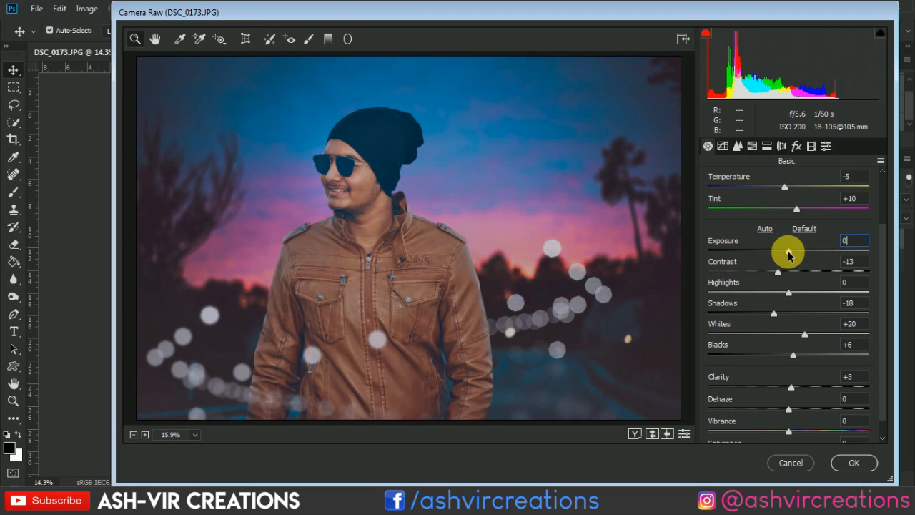
{"action": "left_click_drag", "start_coordinate": [789, 252], "coordinate": [788, 253]}
{"action": "double_click", "coordinate": [789, 252]}
{"action": "scroll", "coordinate": [883, 418], "scroll_direction": "down", "scroll_amount": 1}
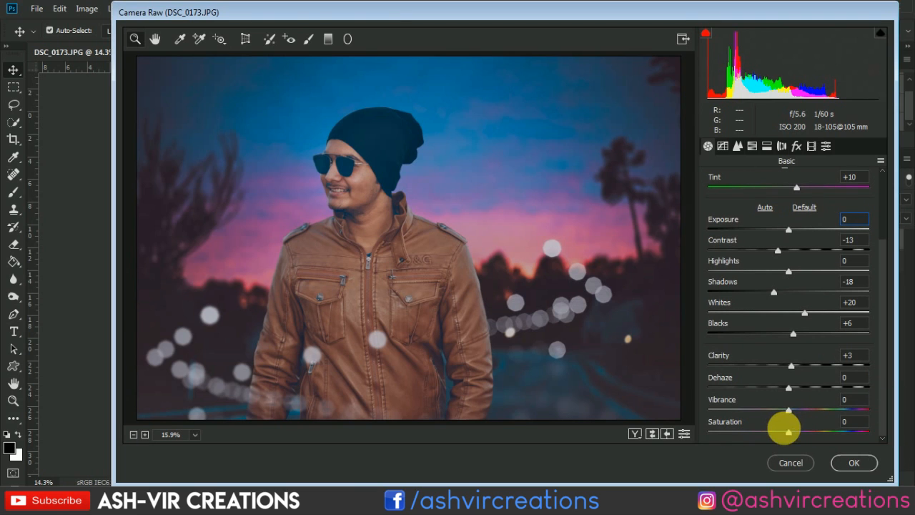
{"action": "left_click_drag", "start_coordinate": [791, 436], "coordinate": [792, 437]}
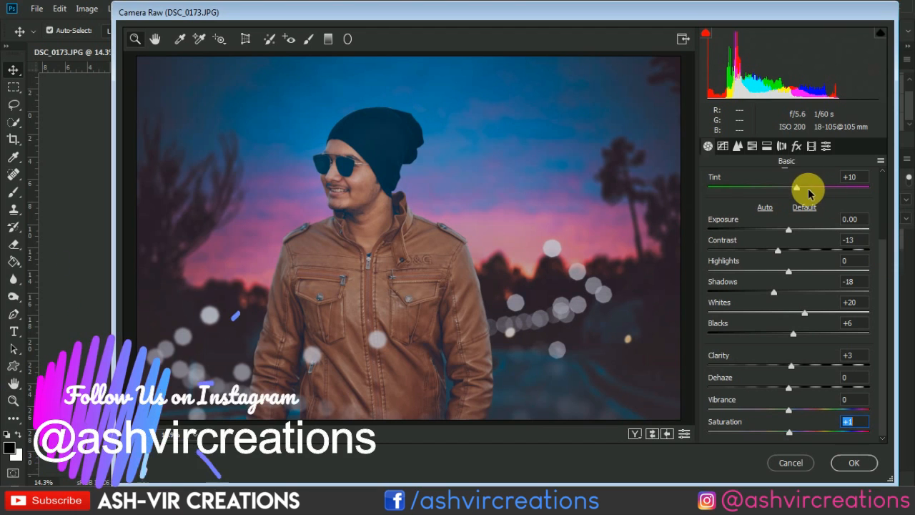
- Set the Tint to +13 and apply the Camera Raw adjustments to the merged layer
{"action": "mouse_move", "coordinate": [796, 187]}
{"action": "left_mouse_down"}
{"action": "mouse_move", "coordinate": [813, 192]}
{"action": "mouse_move", "coordinate": [804, 192]}
{"action": "left_mouse_up"}
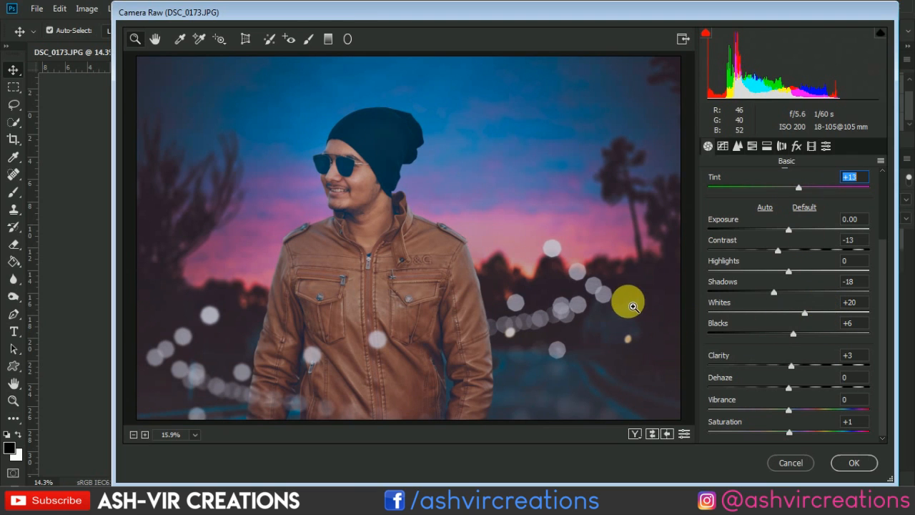
{"action": "scroll", "coordinate": [886, 306], "scroll_direction": "up", "scroll_amount": 1}
{"action": "scroll", "coordinate": [886, 305], "scroll_direction": "up", "scroll_amount": 2}
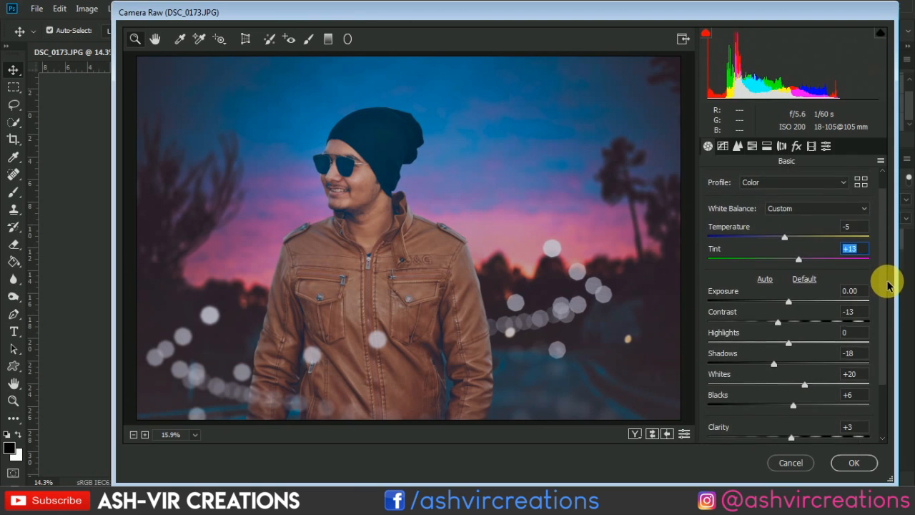
{"action": "left_click", "coordinate": [854, 466]}
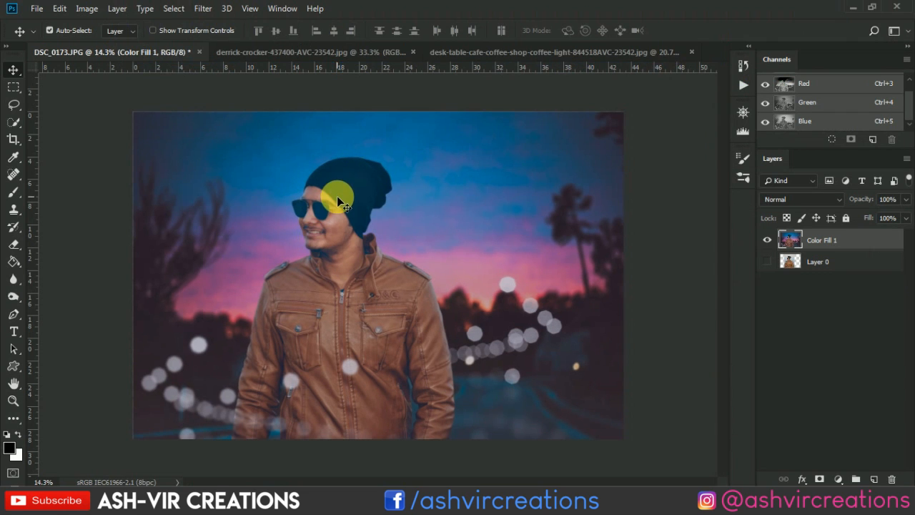
{"action": "scroll", "coordinate": [341, 207], "scroll_direction": "up", "scroll_amount": 1}
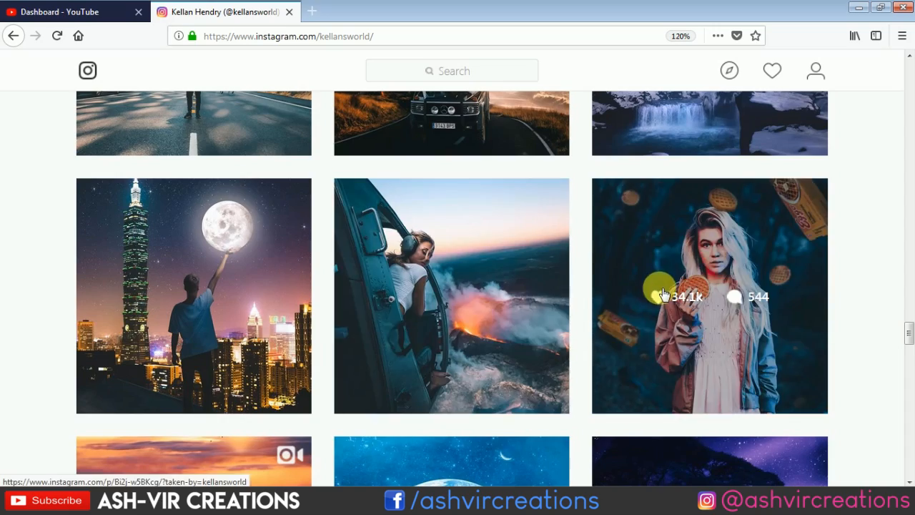
- Switch to the browser and look through the photo grid of the kellansworld Instagram page for comparable edits
{"action": "scroll", "coordinate": [657, 286], "scroll_direction": "down", "scroll_amount": 5}
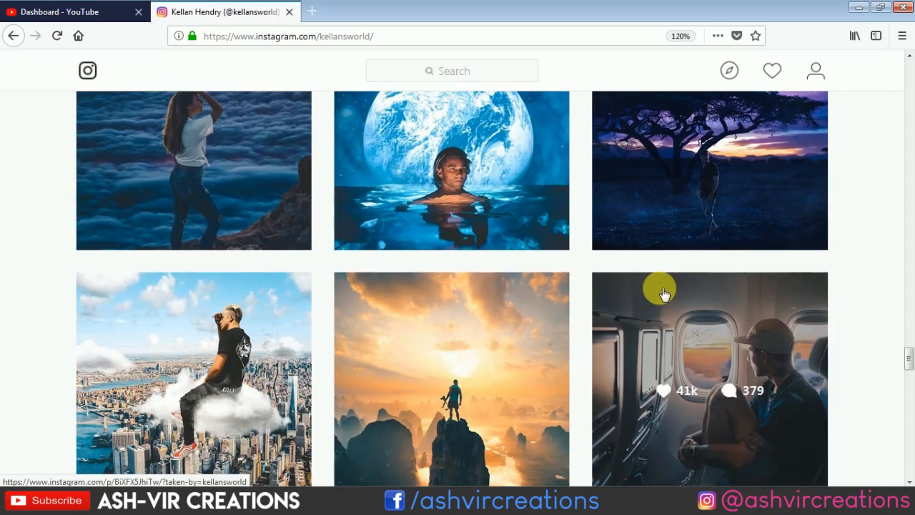
{"action": "scroll", "coordinate": [663, 293], "scroll_direction": "down", "scroll_amount": 5}
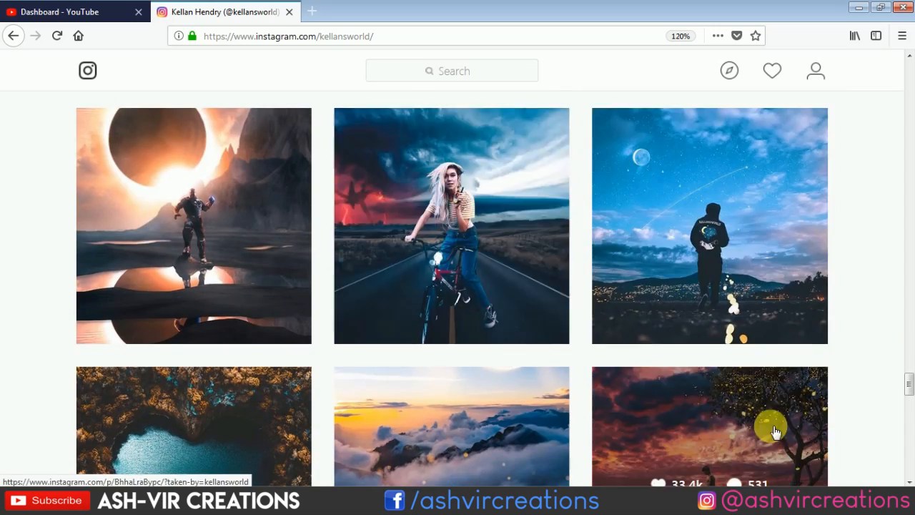
{"action": "scroll", "coordinate": [618, 290], "scroll_direction": "down", "scroll_amount": 9}
{"action": "scroll", "coordinate": [621, 291], "scroll_direction": "down", "scroll_amount": 8}
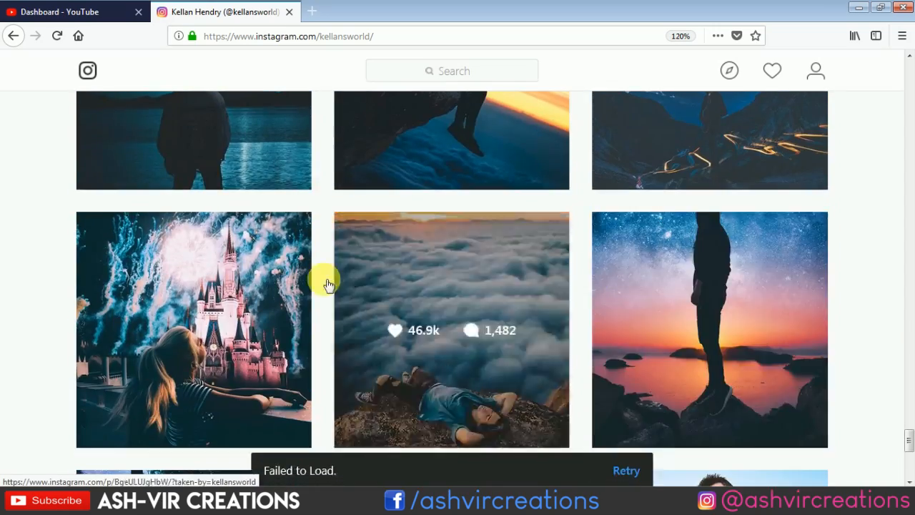
{"action": "scroll", "coordinate": [715, 286], "scroll_direction": "up", "scroll_amount": 3}
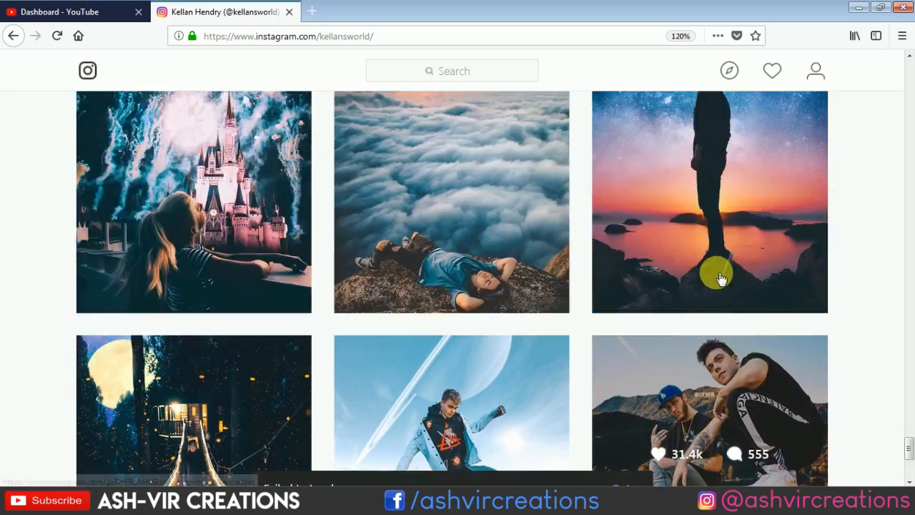
{"action": "scroll", "coordinate": [712, 269], "scroll_direction": "down", "scroll_amount": 5}
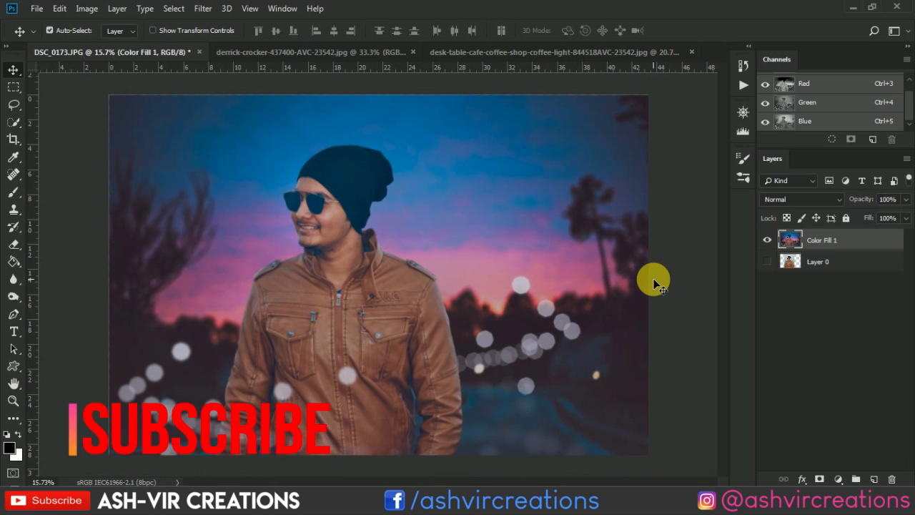
- Show Layer 0 and toggle the visibility of the Color Fill 1 layer repeatedly to compare the original photo with the finished composite
{"action": "left_click", "coordinate": [766, 263]}
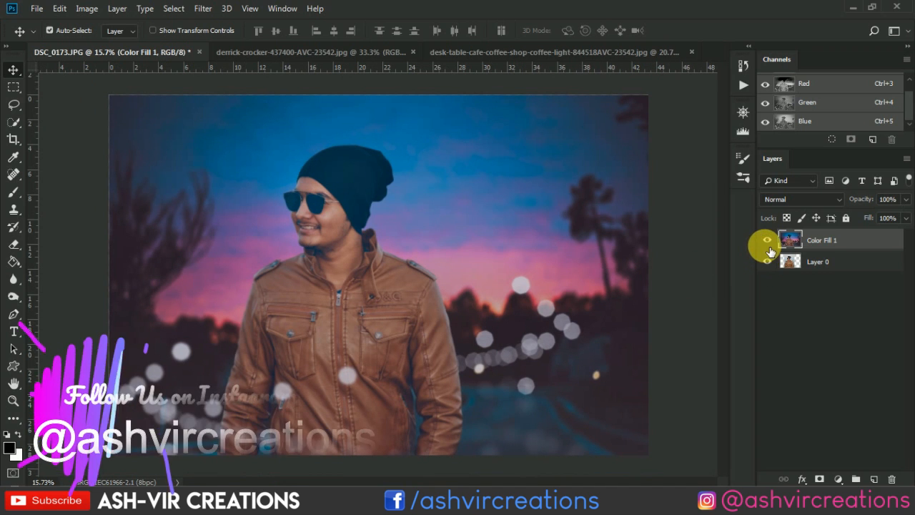
{"action": "left_click", "coordinate": [775, 245]}
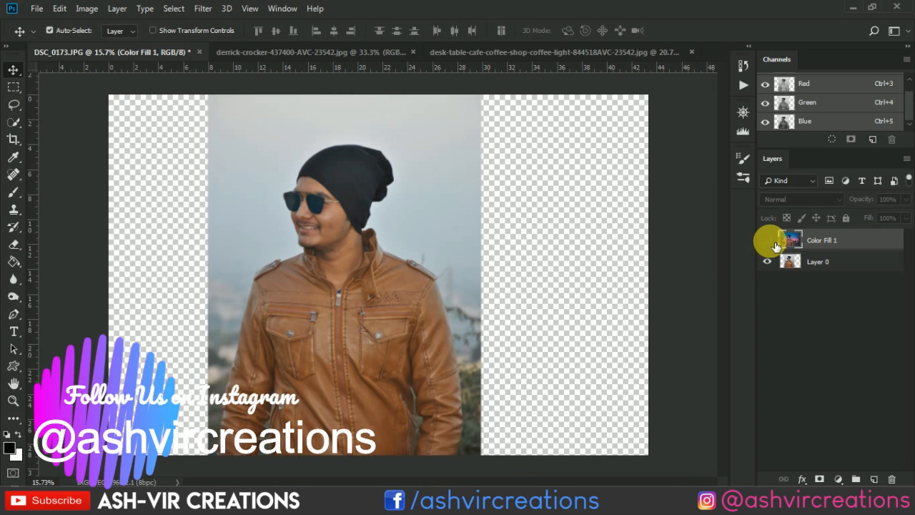
{"action": "left_click", "coordinate": [774, 245]}
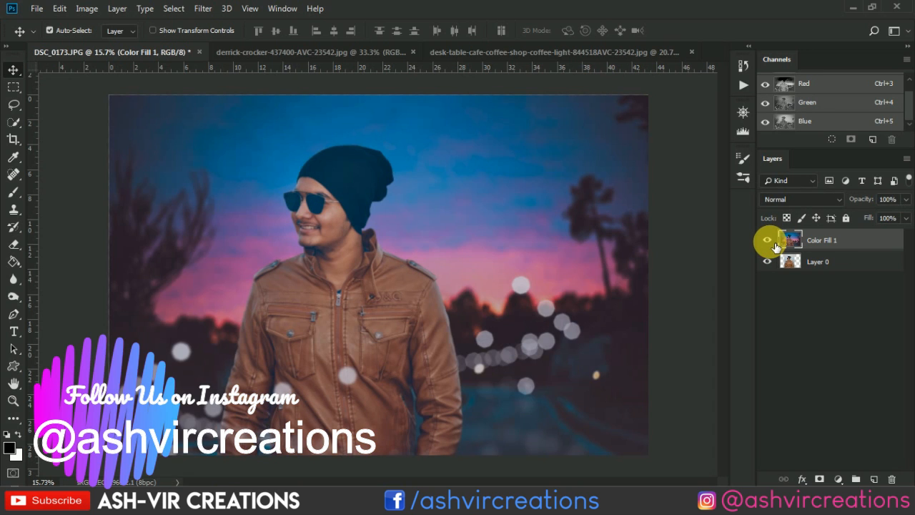
{"action": "left_click", "coordinate": [774, 246]}
{"action": "left_click", "coordinate": [775, 245]}
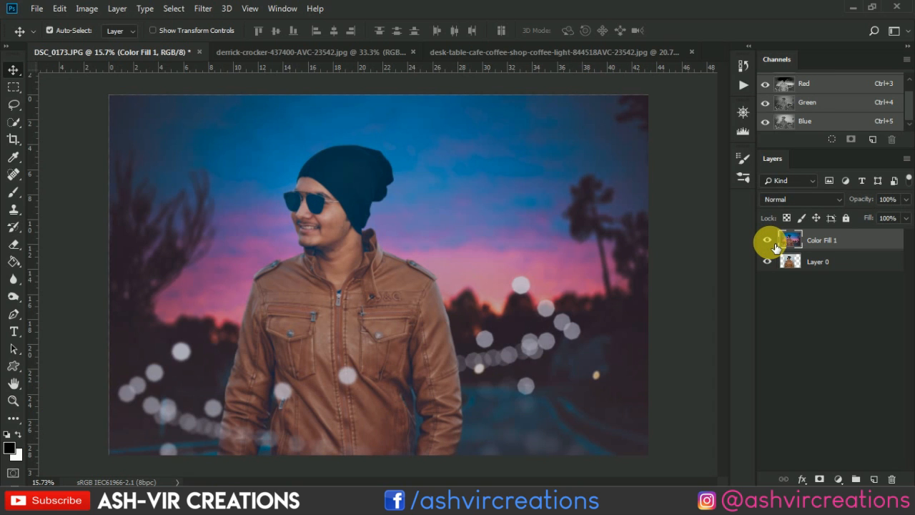
{"action": "left_click", "coordinate": [774, 246]}
{"action": "left_click", "coordinate": [775, 246]}
{"action": "left_click", "coordinate": [775, 246]}
{"action": "left_click", "coordinate": [775, 246]}
{"action": "scroll", "coordinate": [623, 245], "scroll_direction": "down", "scroll_amount": 4}
{"action": "scroll", "coordinate": [623, 245], "scroll_direction": "up", "scroll_amount": 4}
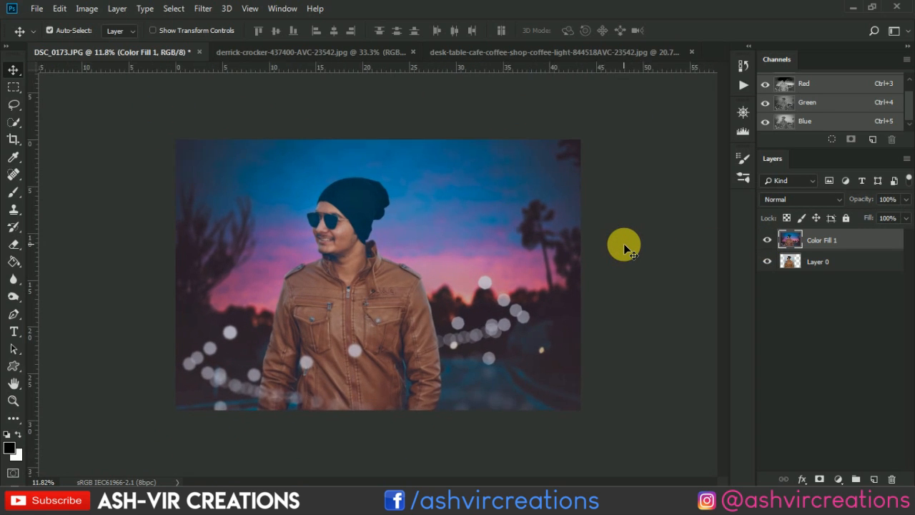